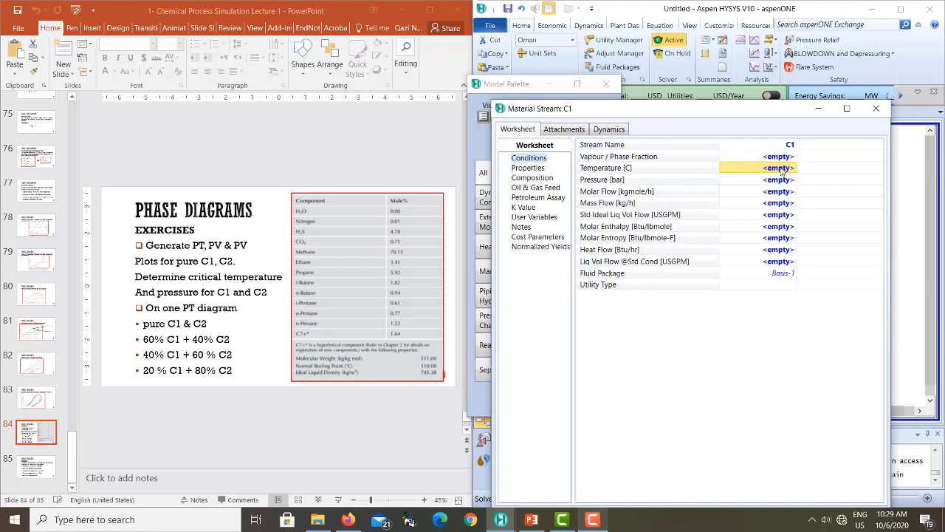
# - Set stream C1's temperature to 25 C, pressure to 1 atm and molar flow to 100 kgmole/h
pyautogui.write('25')
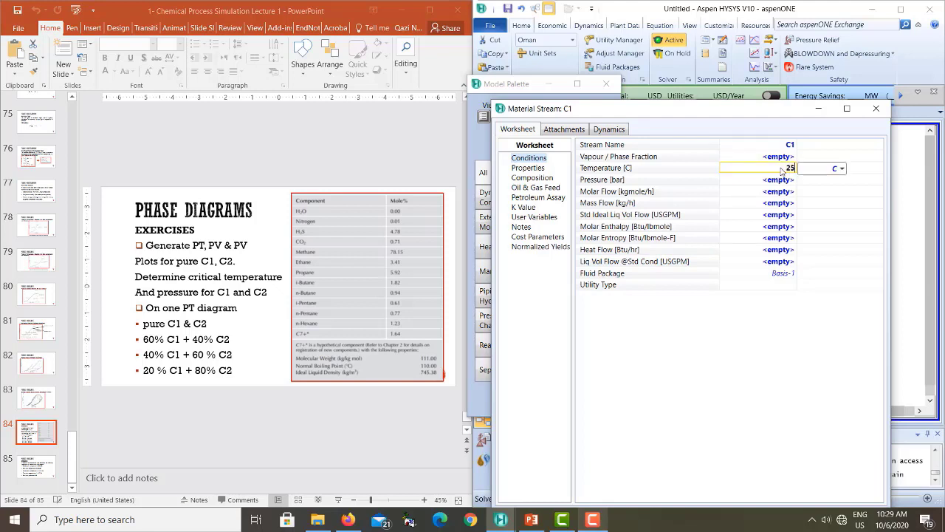
pyautogui.press('Return')
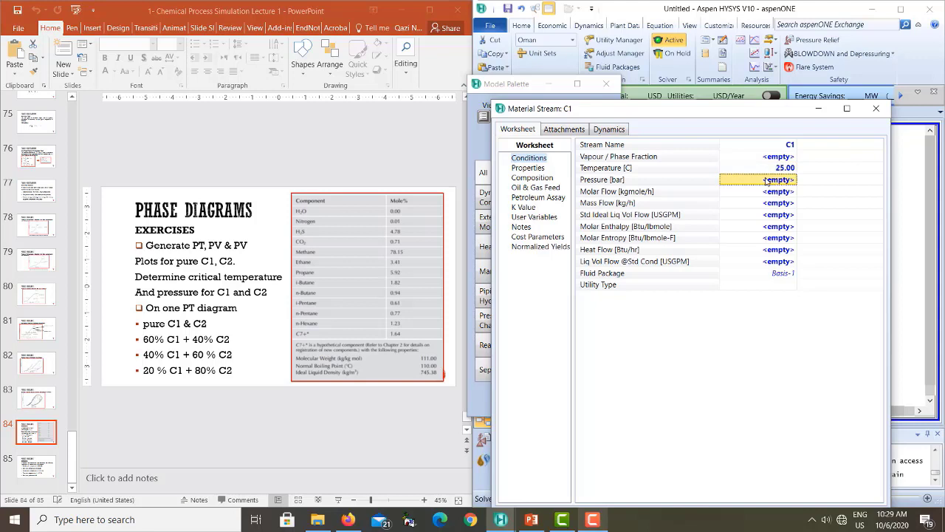
pyautogui.write('1')
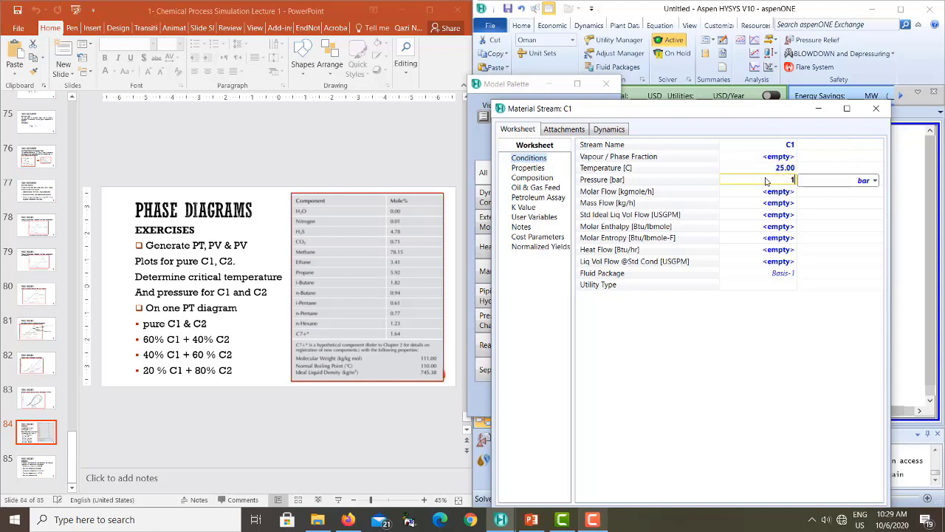
pyautogui.click(875, 181)
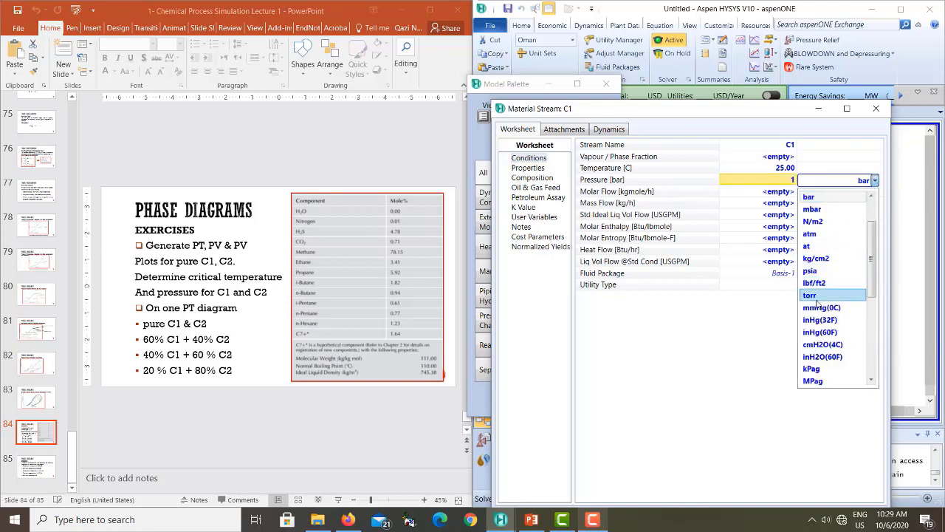
pyautogui.click(810, 234)
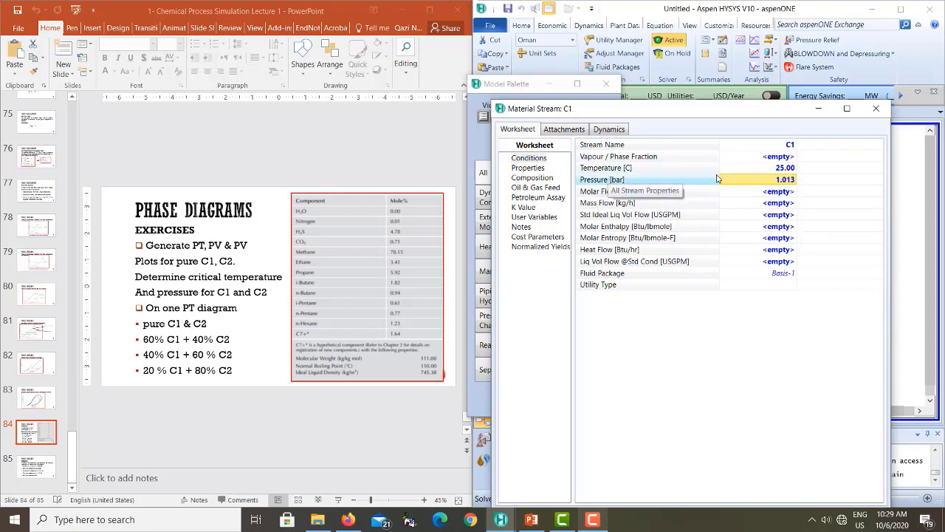
pyautogui.click(776, 192)
pyautogui.write('100')
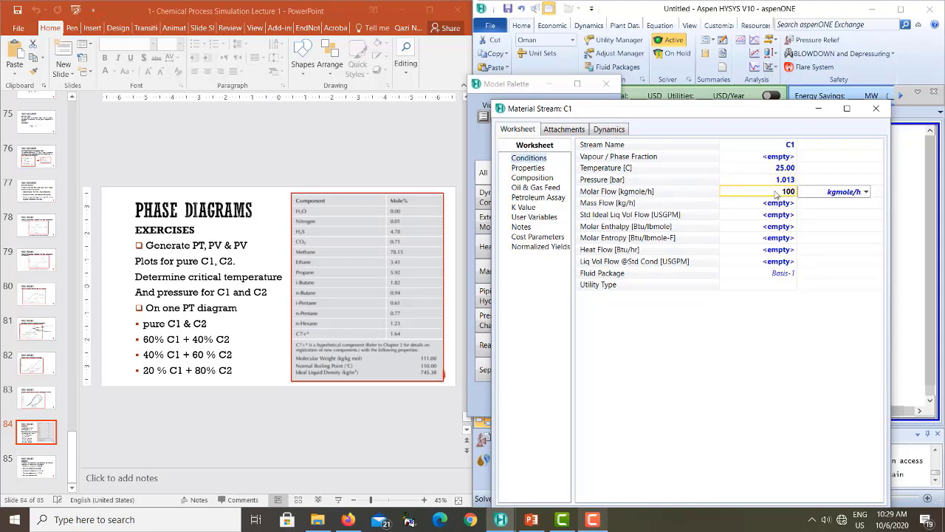
pyautogui.press('Return')
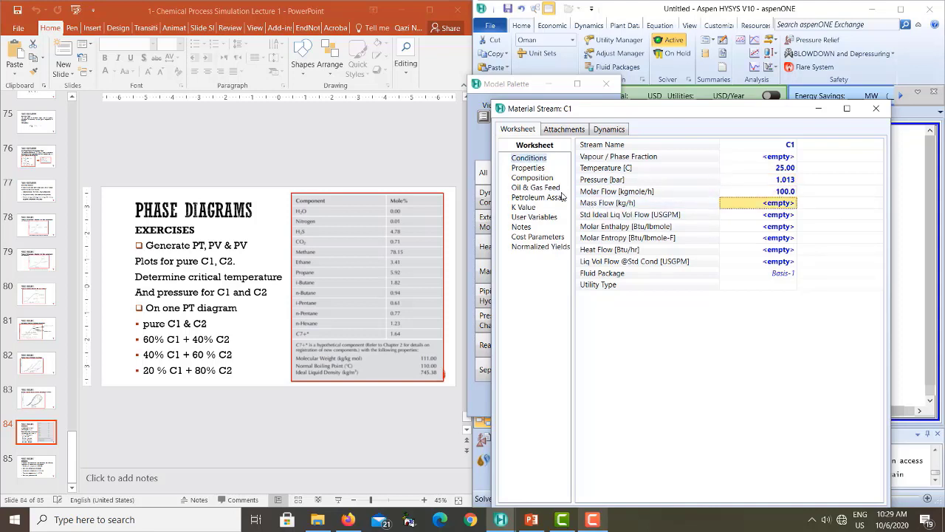
# - Define stream C1's composition as pure methane with a mole fraction of 1, and close the stream's properties
pyautogui.click(523, 178)
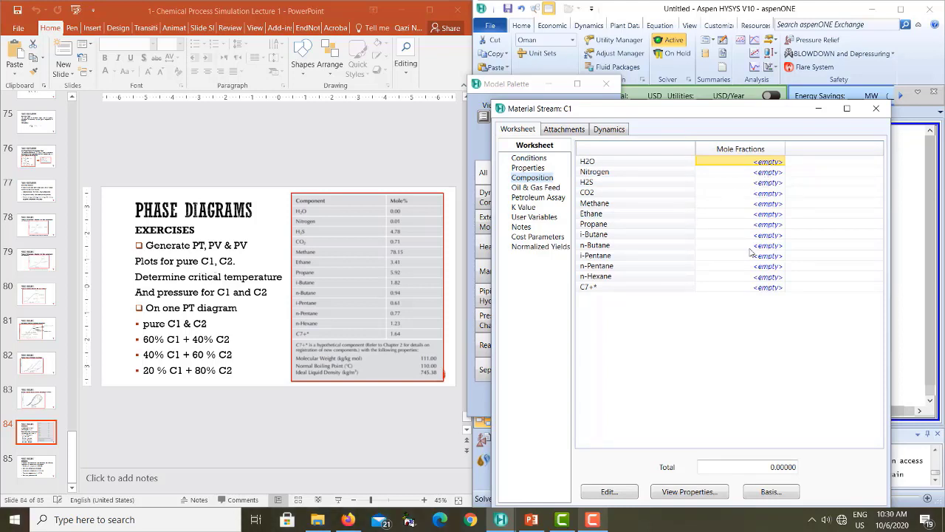
pyautogui.click(770, 206)
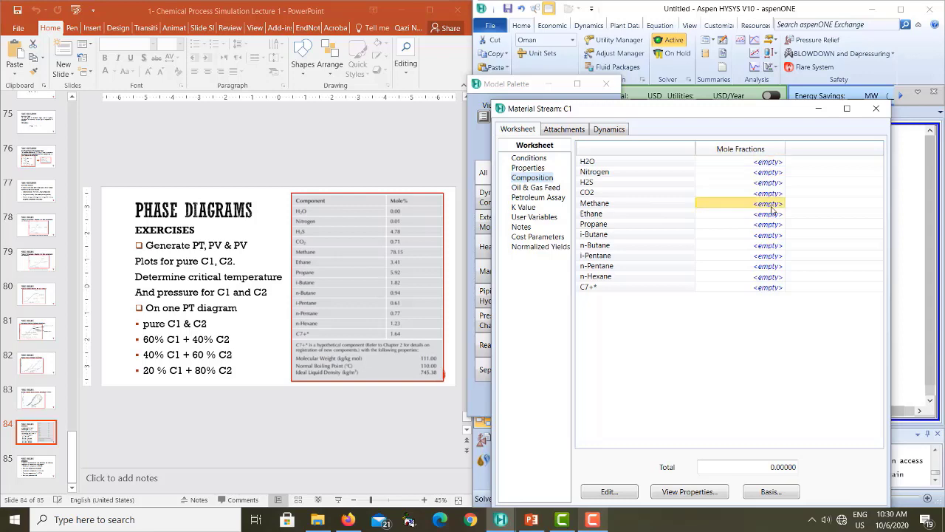
pyautogui.write('1')
pyautogui.press('Return')
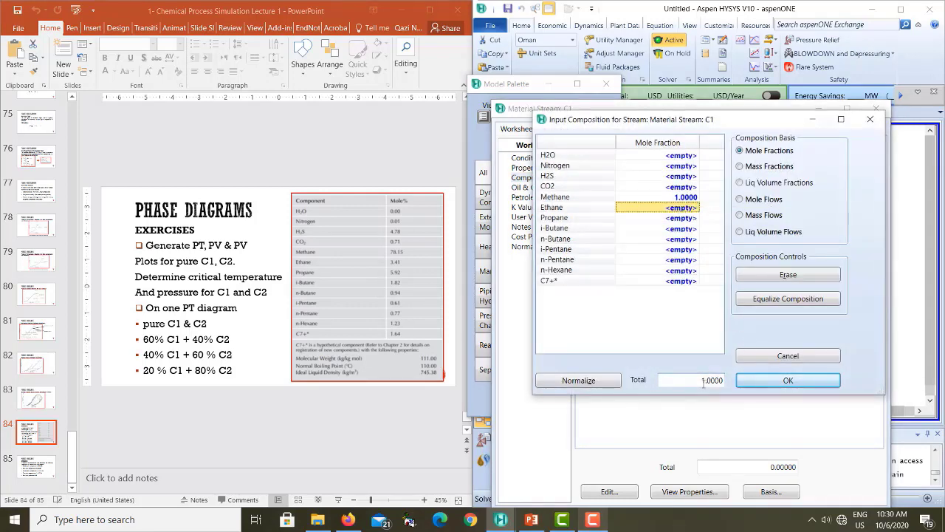
pyautogui.click(786, 380)
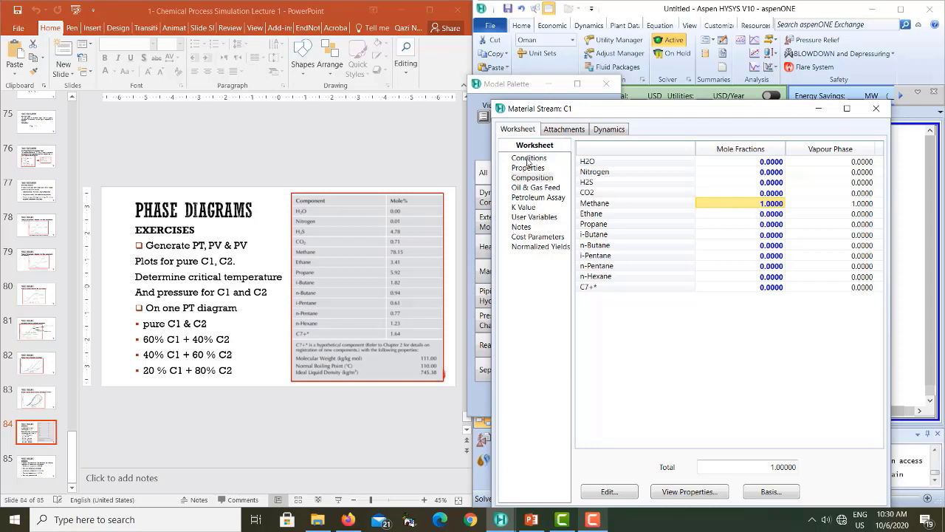
pyautogui.click(874, 110)
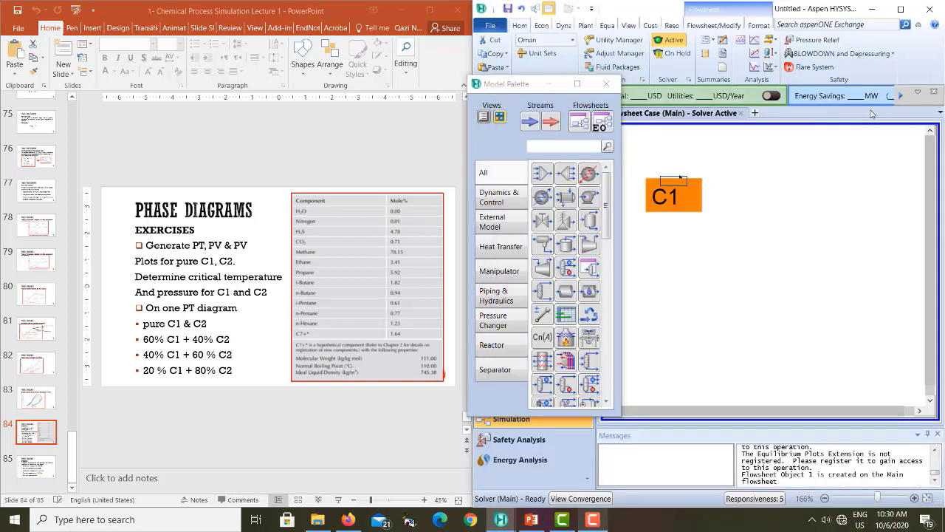
# - Move the Model Palette clear of the flowsheet and shift stream C1 slightly further right on the canvas
pyautogui.click(808, 255)
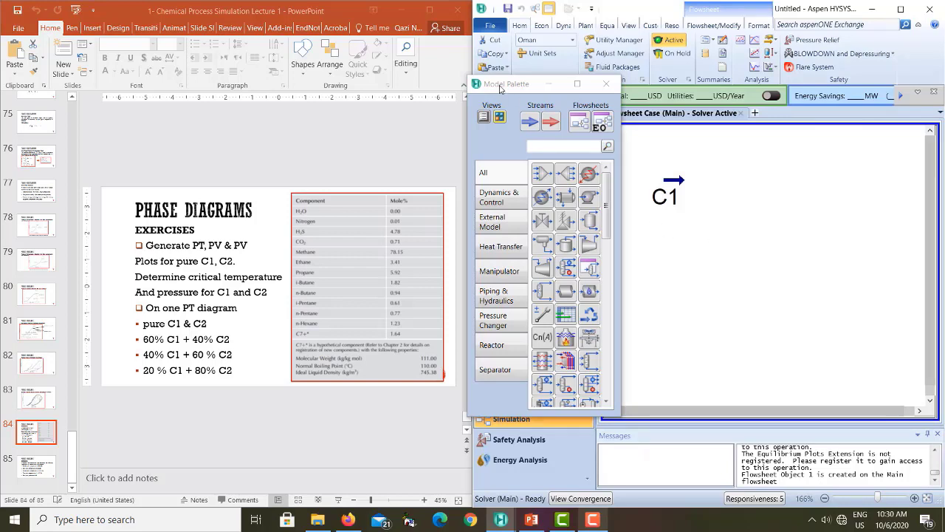
pyautogui.moveTo(500, 88); pyautogui.dragTo(472, 51)
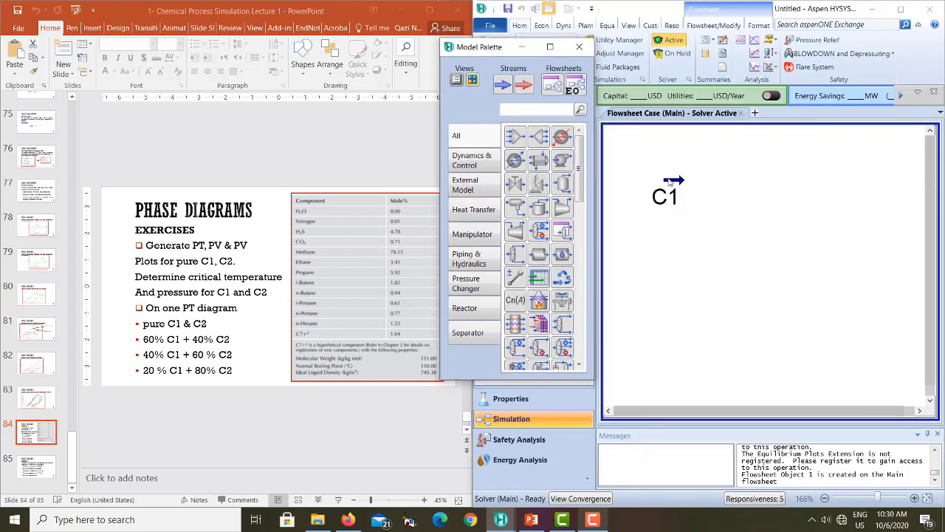
pyautogui.moveTo(671, 184); pyautogui.dragTo(713, 189)
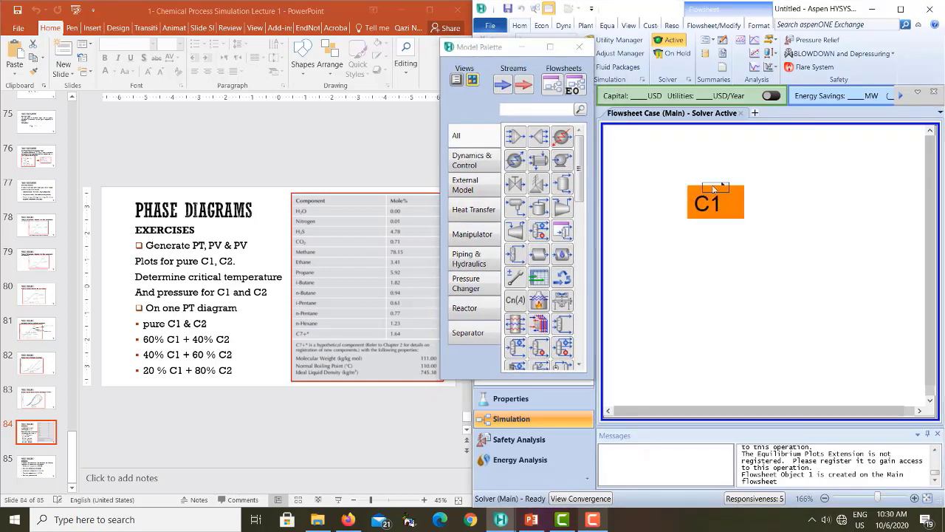
pyautogui.click(777, 265)
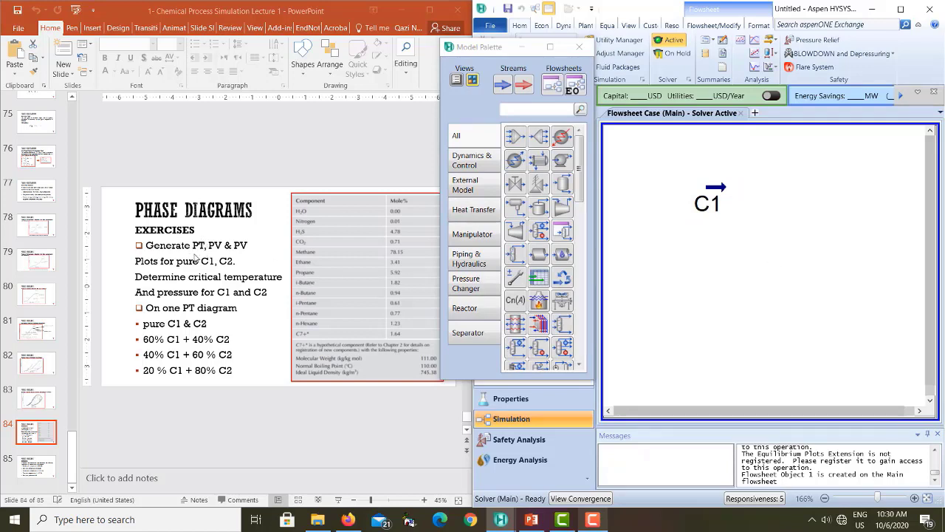
# - Create an Envelope stream analysis for stream C1 and reposition its window to show the critical values
pyautogui.click(716, 191)
pyautogui.rightClick(716, 192)
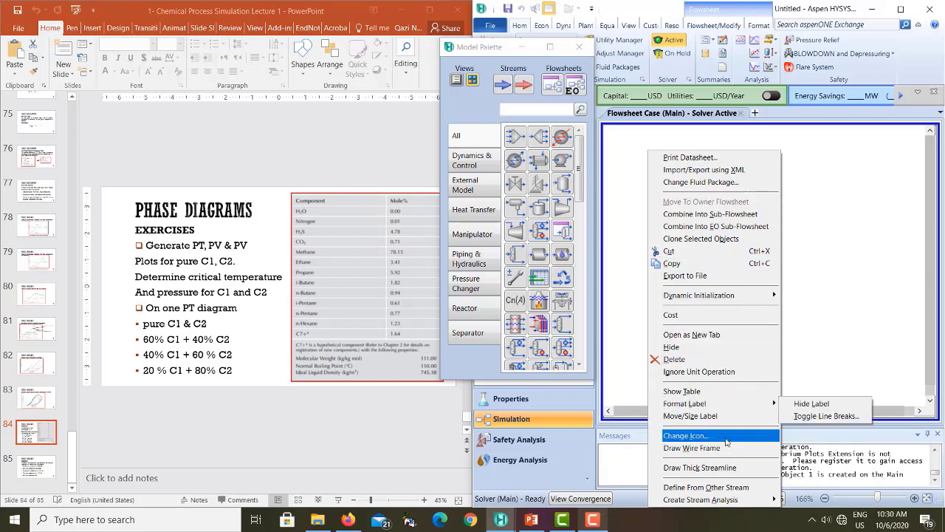
pyautogui.moveTo(715, 500)
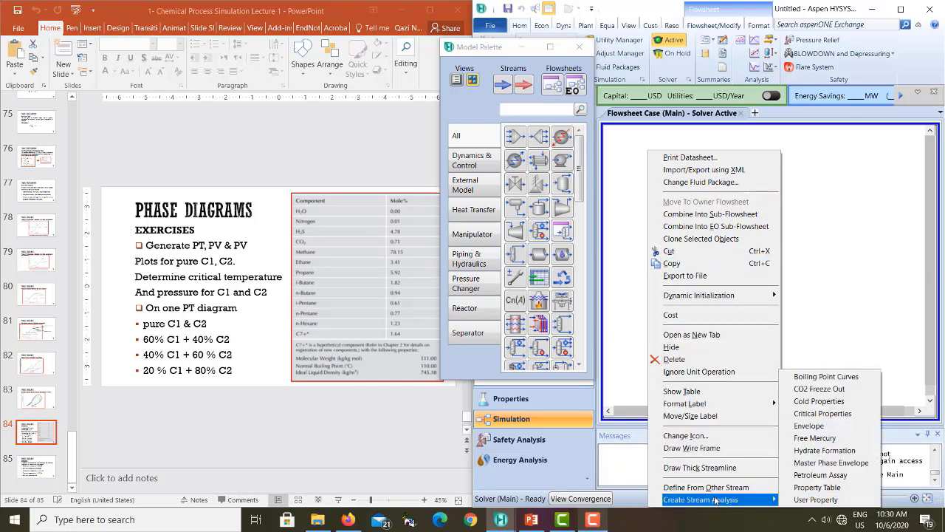
pyautogui.click(808, 426)
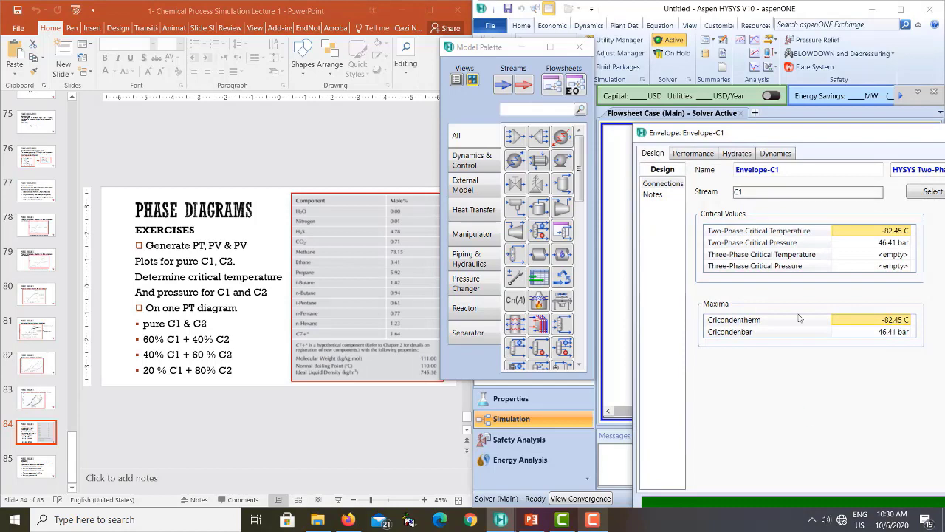
pyautogui.moveTo(829, 141); pyautogui.dragTo(637, 106)
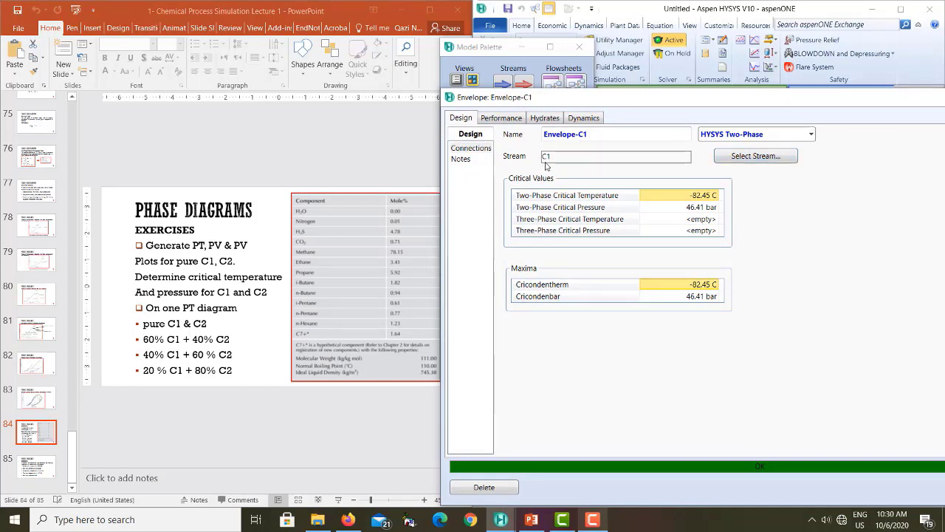
pyautogui.moveTo(636, 102); pyautogui.dragTo(616, 291)
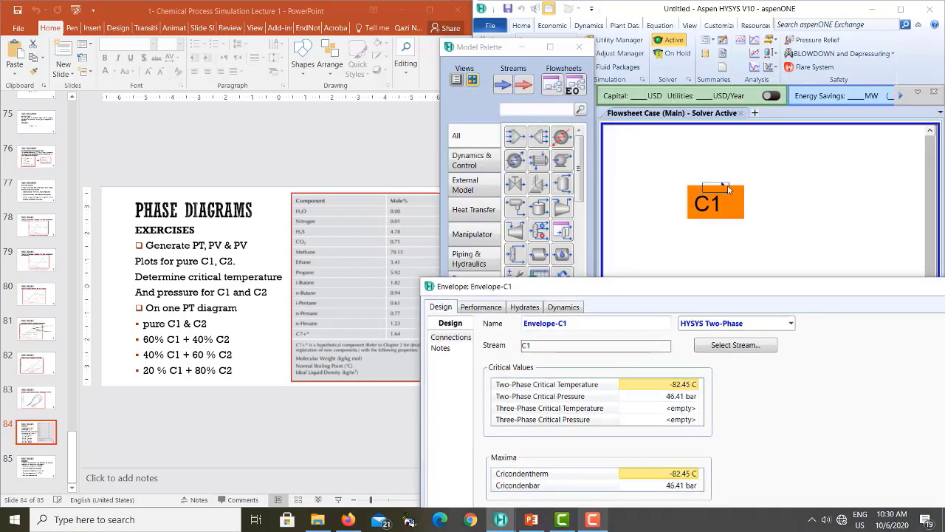
pyautogui.moveTo(701, 293); pyautogui.dragTo(720, 153)
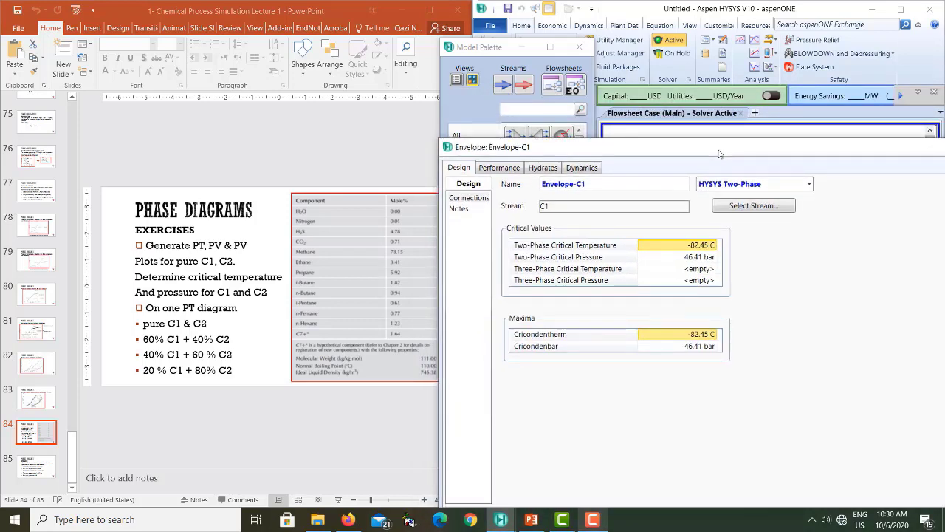
# - Select C1 as the process stream for the envelope analysis
pyautogui.click(735, 207)
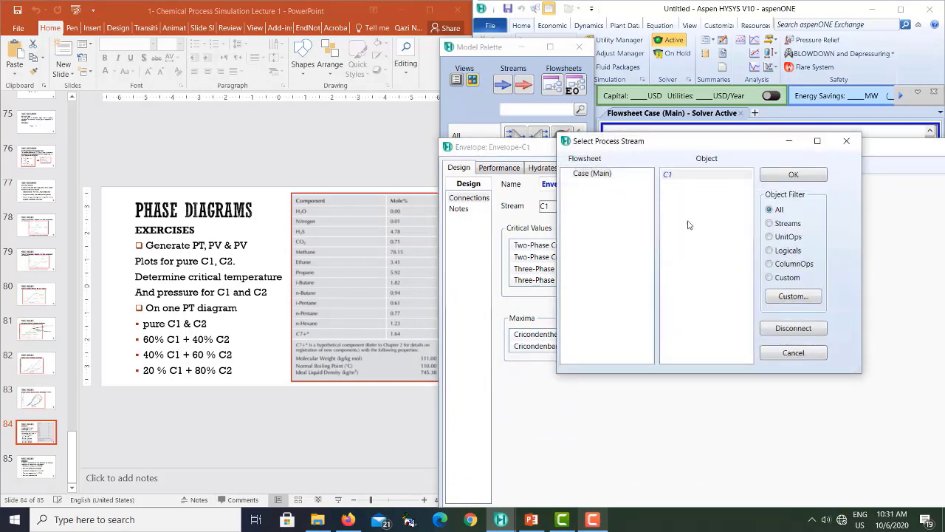
pyautogui.click(675, 175)
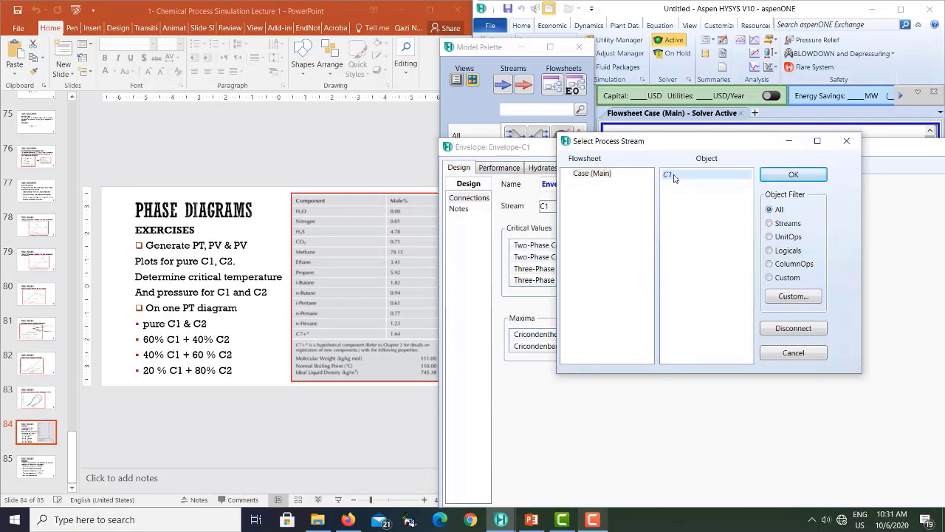
pyautogui.click(788, 177)
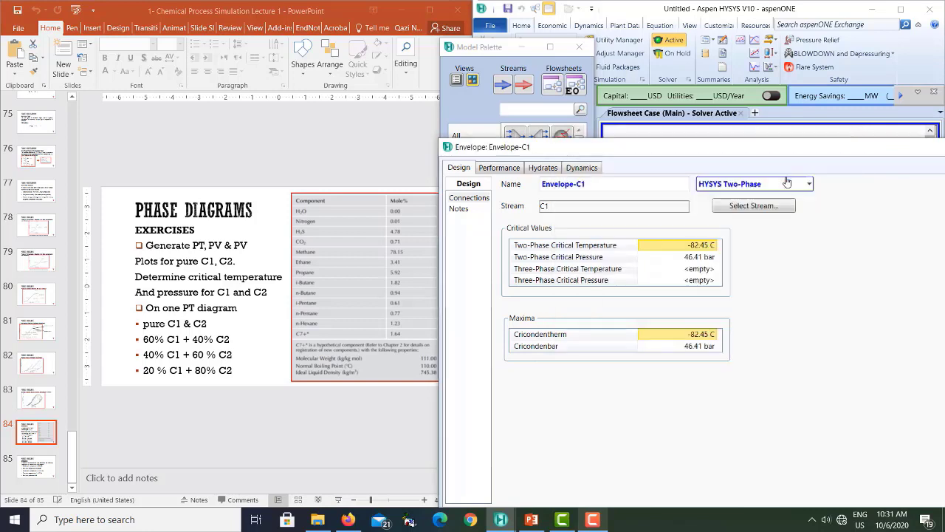
pyautogui.moveTo(623, 147); pyautogui.dragTo(698, 138)
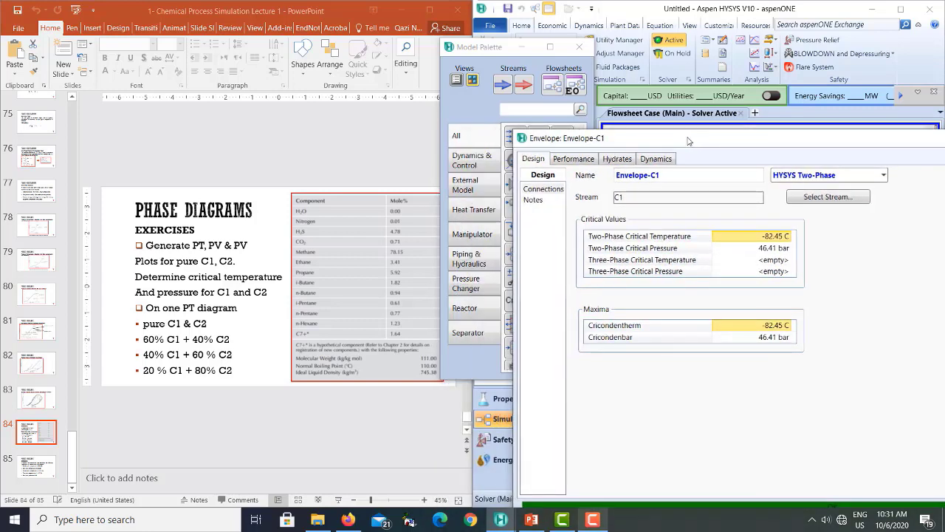
# - Examine the envelope's tabular performance data for the dew point and the bubble point
pyautogui.click(564, 162)
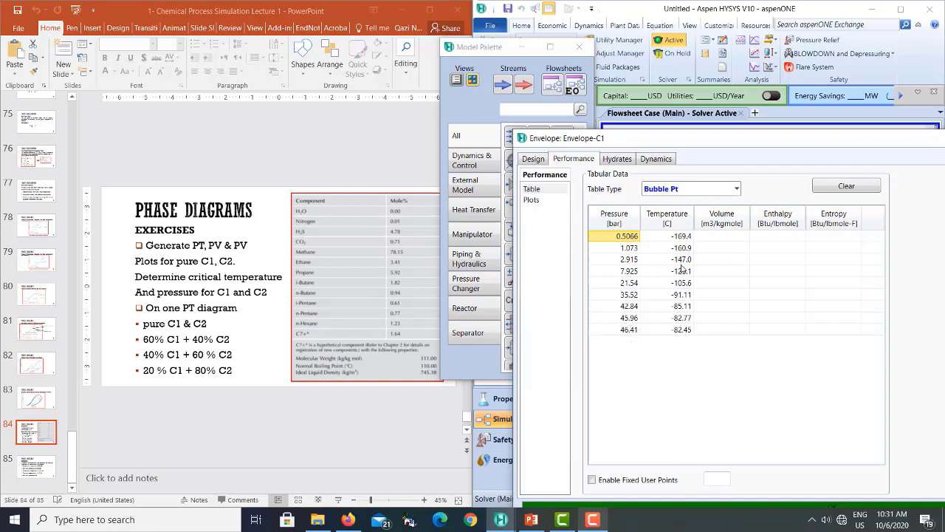
pyautogui.click(736, 189)
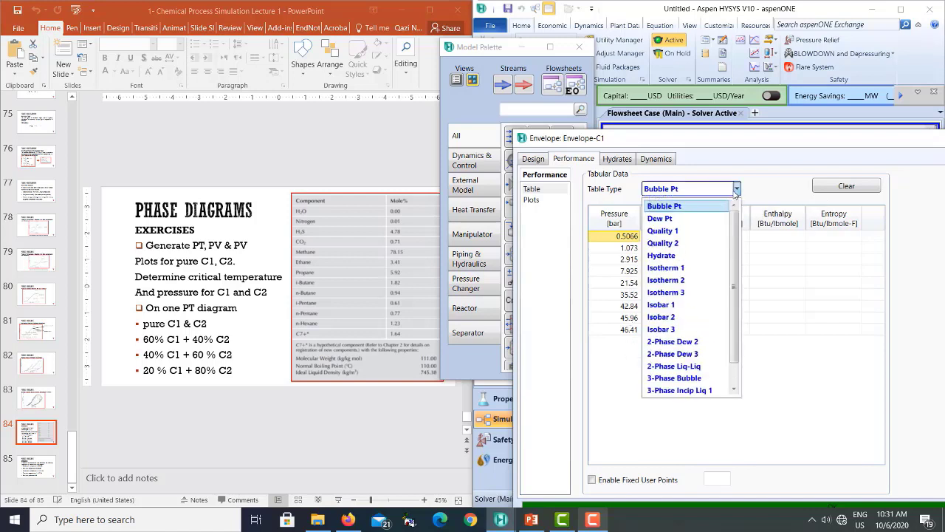
pyautogui.click(692, 217)
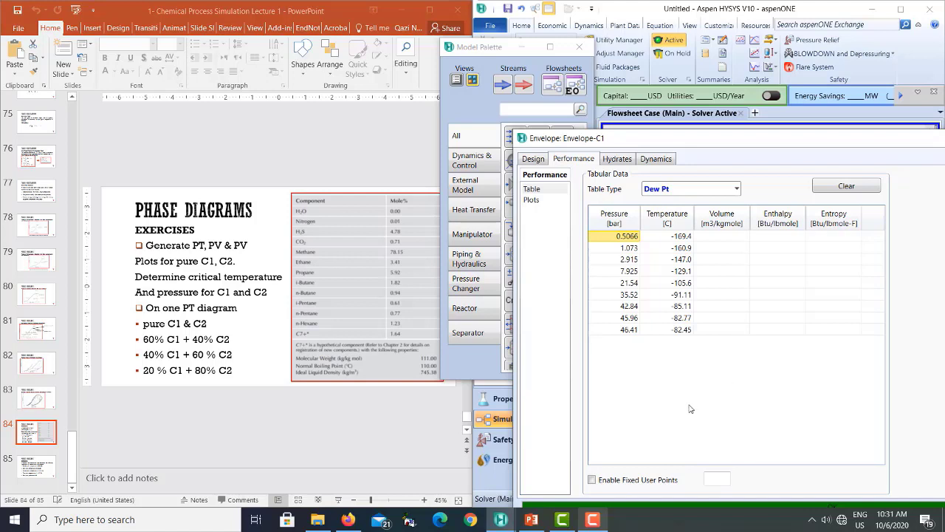
pyautogui.click(737, 189)
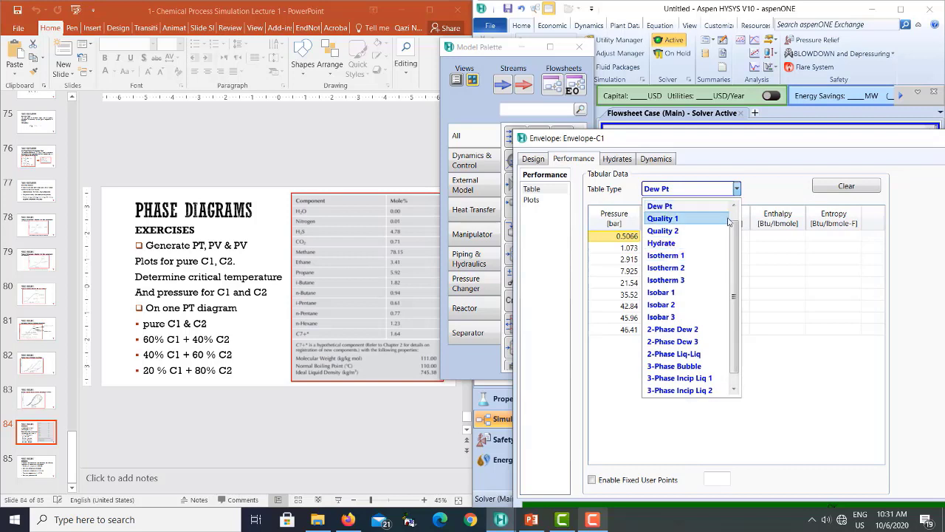
pyautogui.scroll(1, 728, 222)
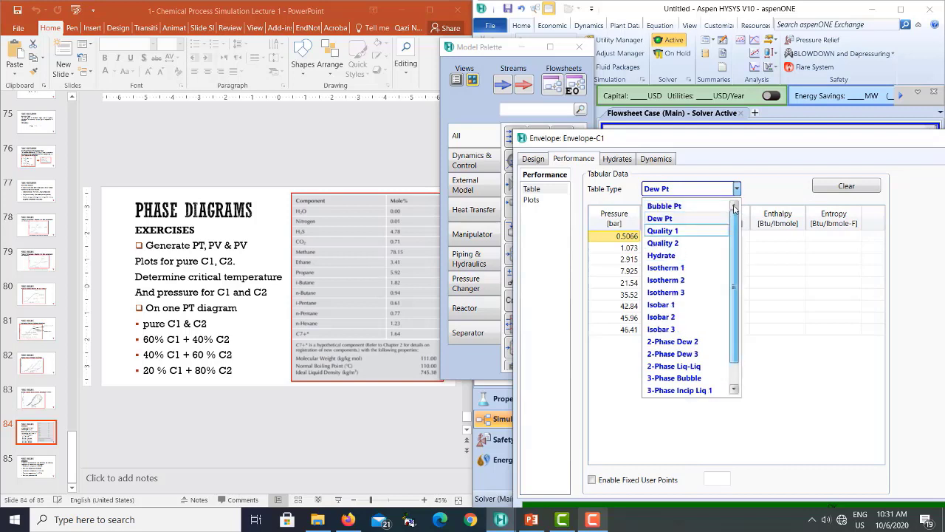
pyautogui.click(664, 206)
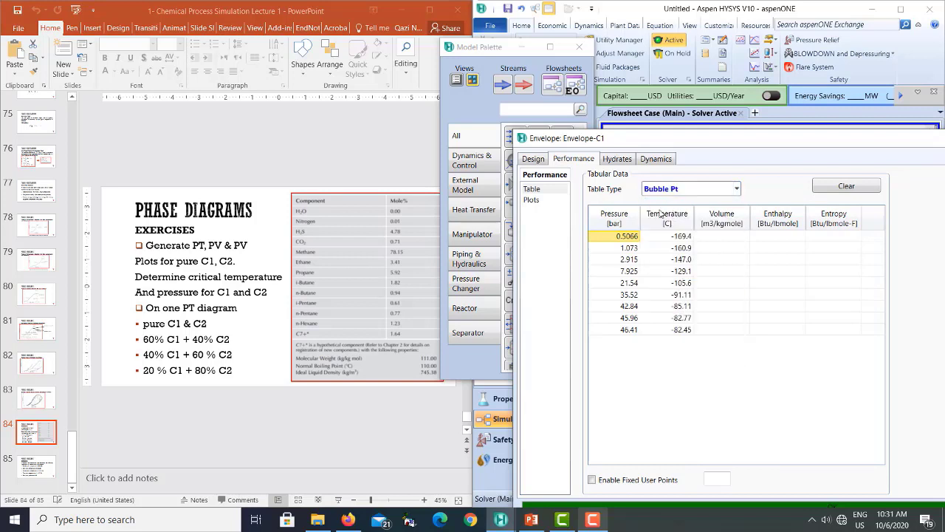
# - Display the envelope's PT plot and reposition the window so the whole graph and its envelope type options are visible
pyautogui.click(531, 201)
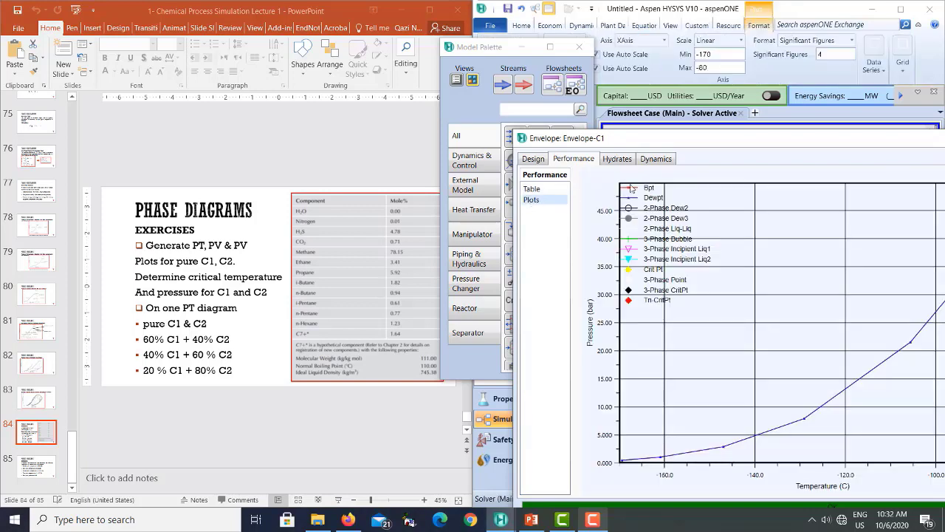
pyautogui.moveTo(742, 143); pyautogui.dragTo(547, 109)
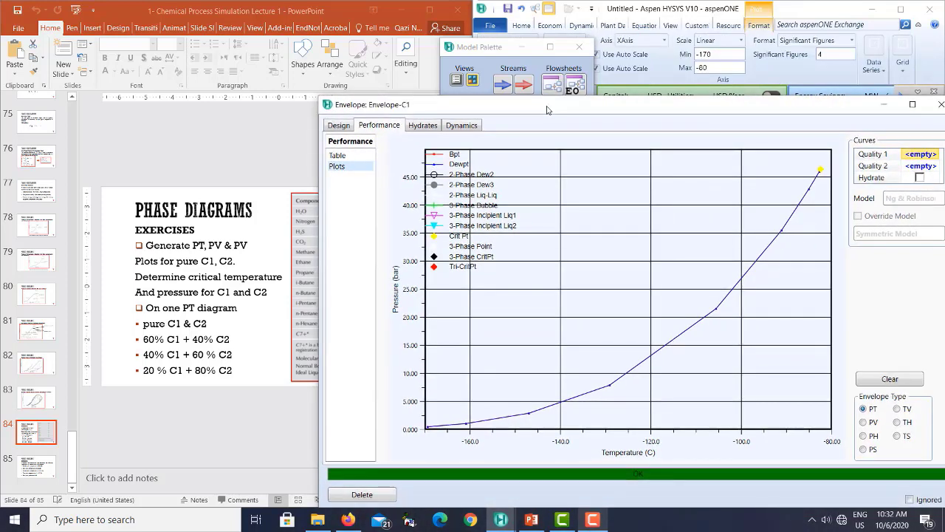
pyautogui.moveTo(520, 409)
pyautogui.moveTo(637, 110); pyautogui.dragTo(567, 77)
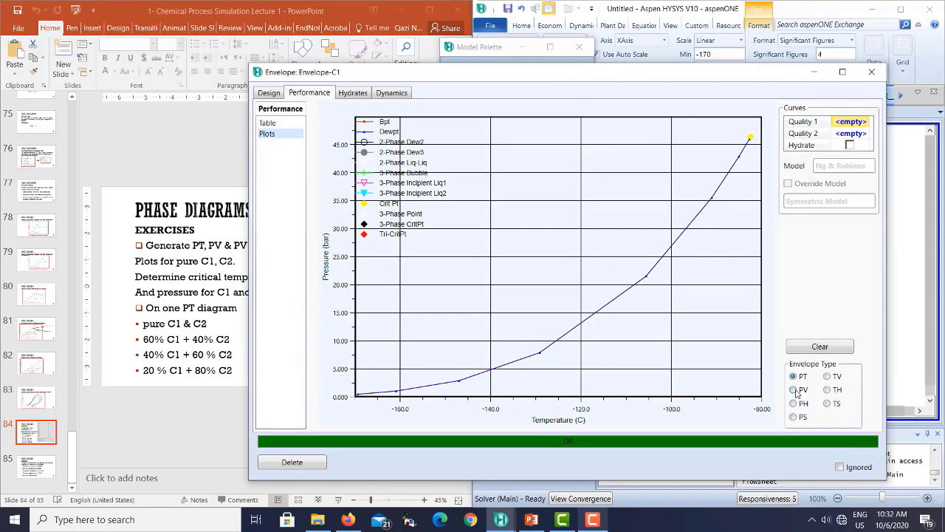
# - View the C1 envelope's PV plot and return to its PT plot
pyautogui.moveTo(676, 81); pyautogui.dragTo(722, 53)
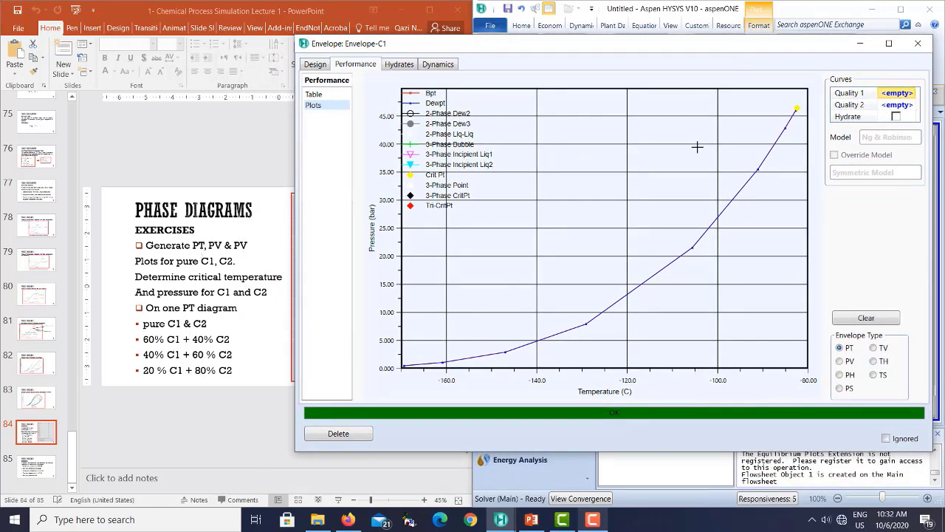
pyautogui.click(840, 349)
pyautogui.click(840, 361)
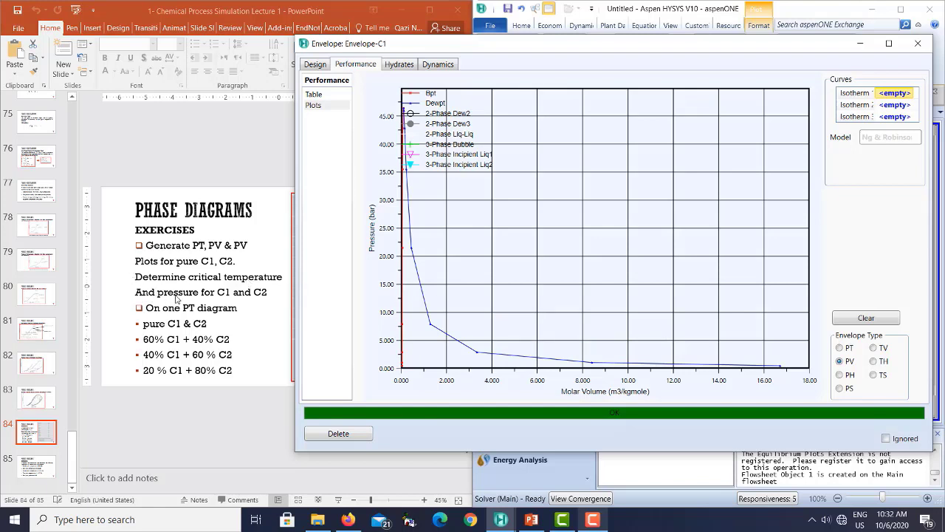
pyautogui.moveTo(552, 288)
pyautogui.click(840, 348)
pyautogui.moveTo(599, 276)
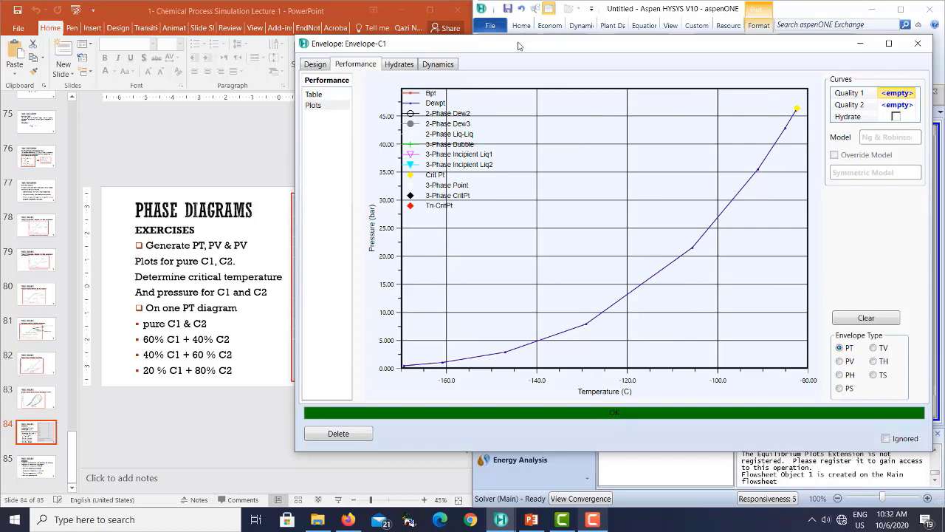
# - Review the C1 envelope's bubble point table and the available table types
pyautogui.moveTo(517, 46); pyautogui.dragTo(545, 114)
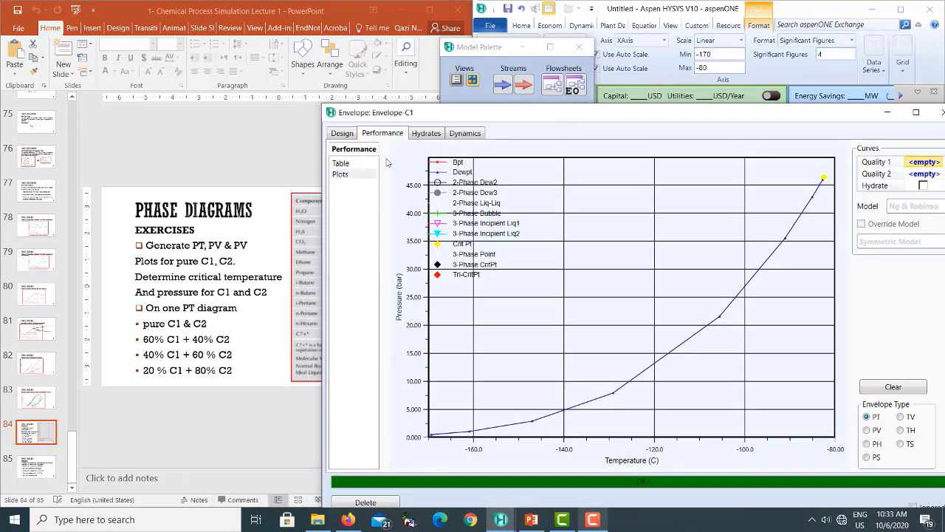
pyautogui.click(340, 163)
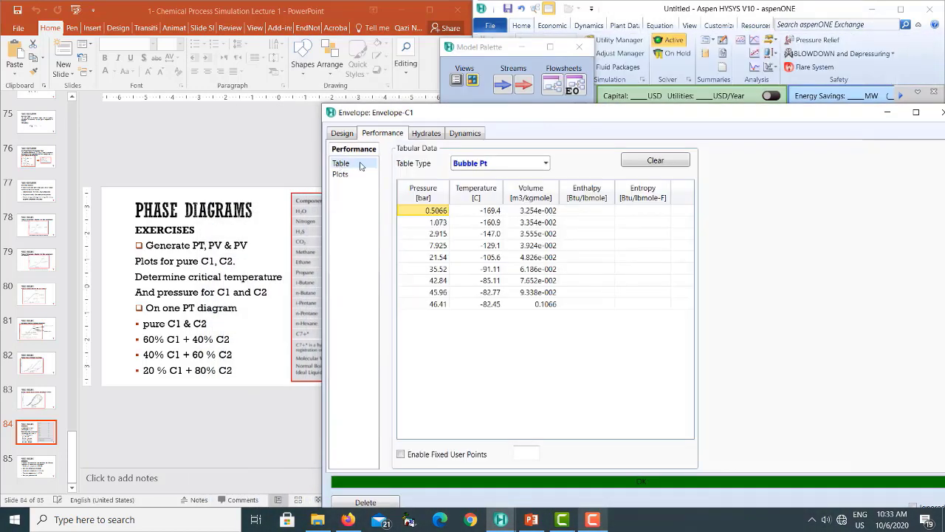
pyautogui.click(546, 165)
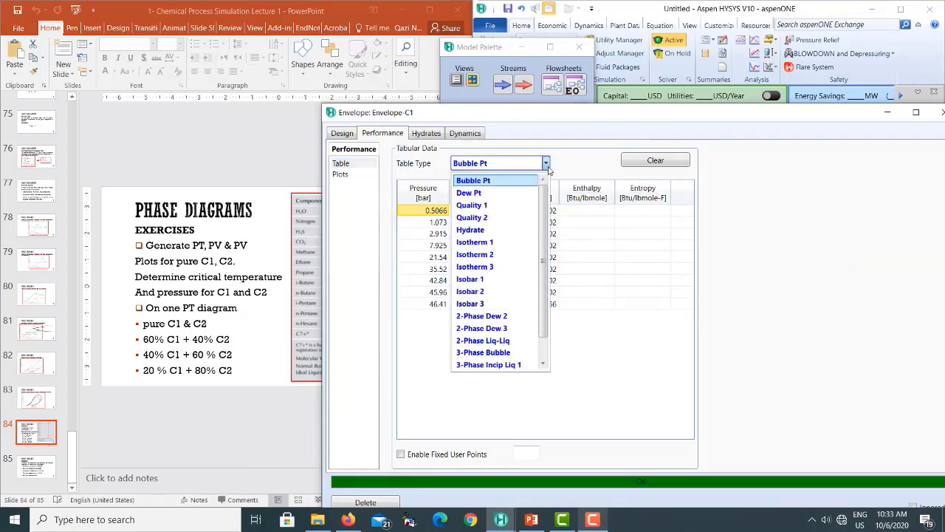
pyautogui.click(546, 164)
# - Check the critical temperature, critical pressure and maxima of the C1 envelope, and close its window
pyautogui.click(341, 133)
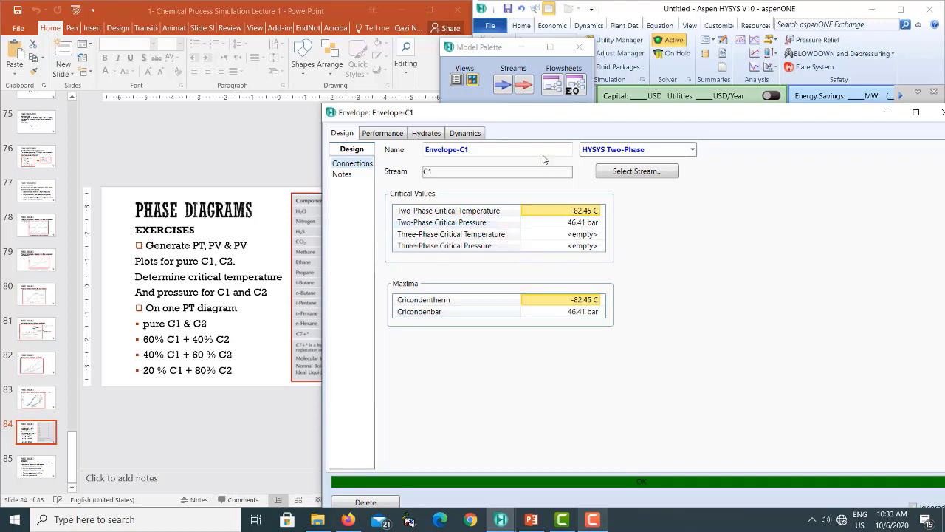
pyautogui.moveTo(554, 115); pyautogui.dragTo(635, 106)
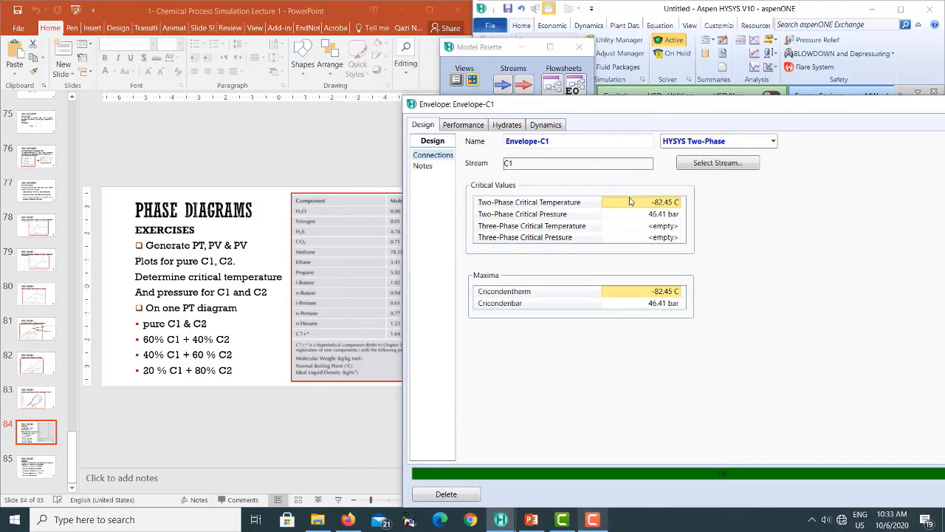
pyautogui.moveTo(656, 209)
pyautogui.moveTo(657, 299)
pyautogui.moveTo(659, 107); pyautogui.dragTo(566, 114)
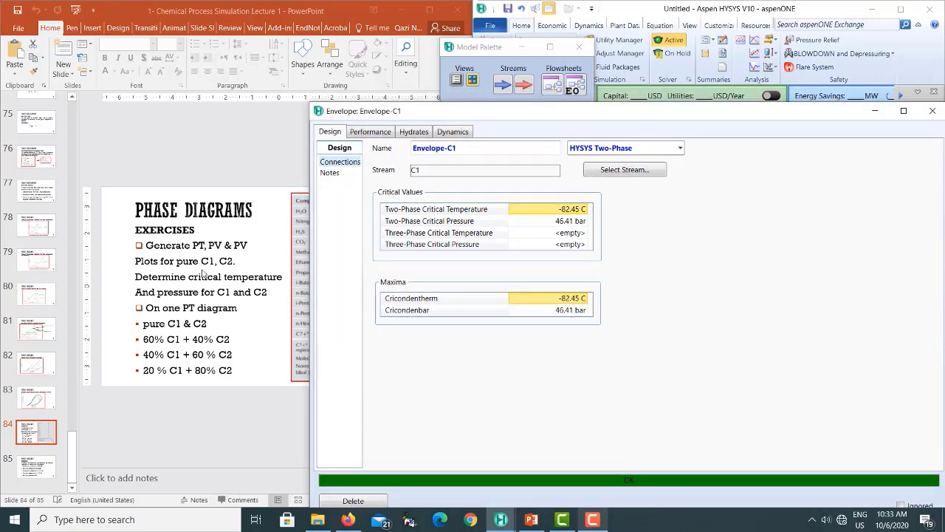
pyautogui.moveTo(735, 119); pyautogui.dragTo(500, 114)
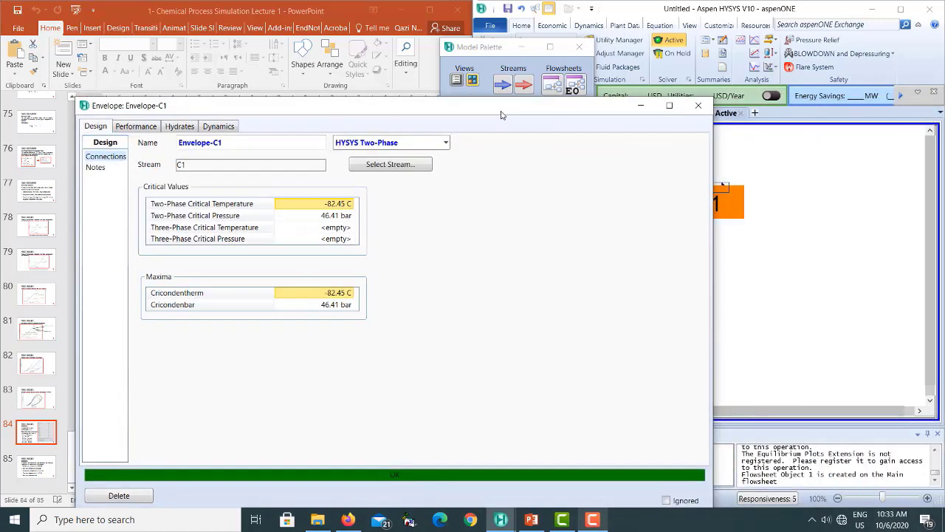
pyautogui.click(705, 108)
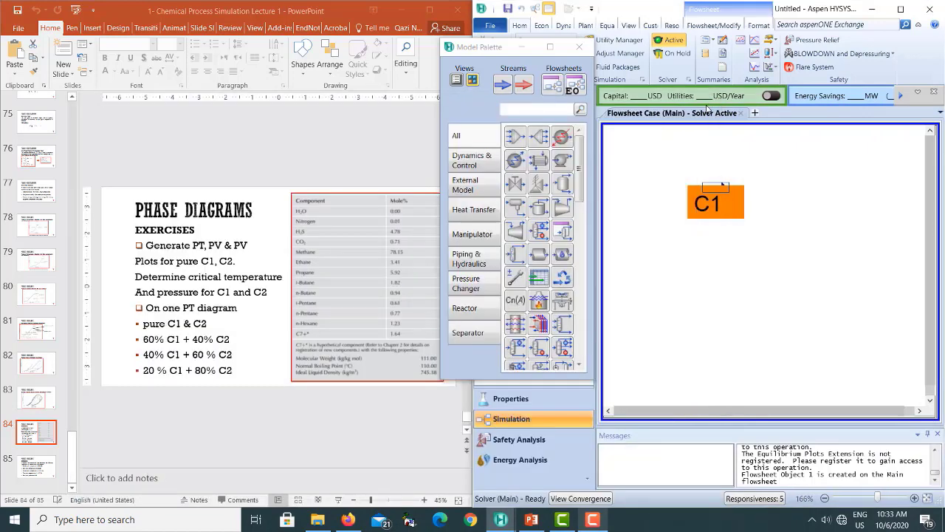
pyautogui.click(748, 281)
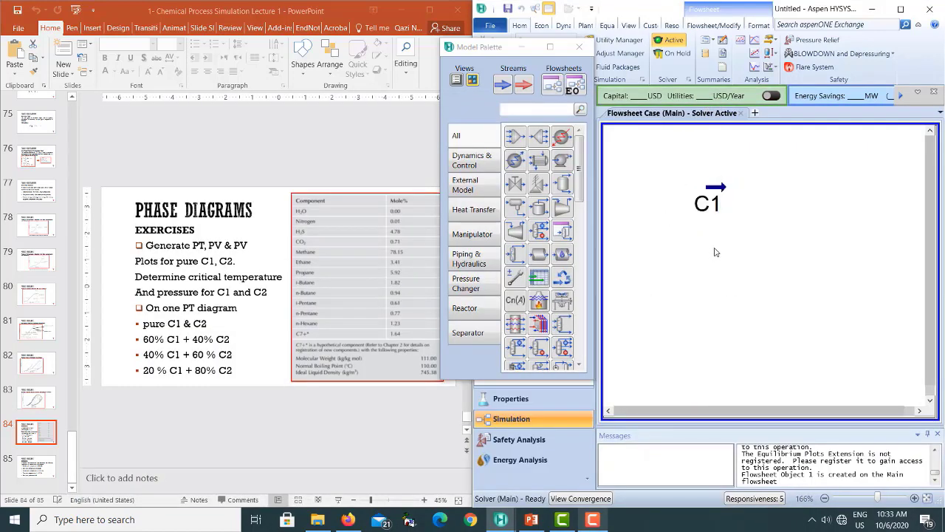
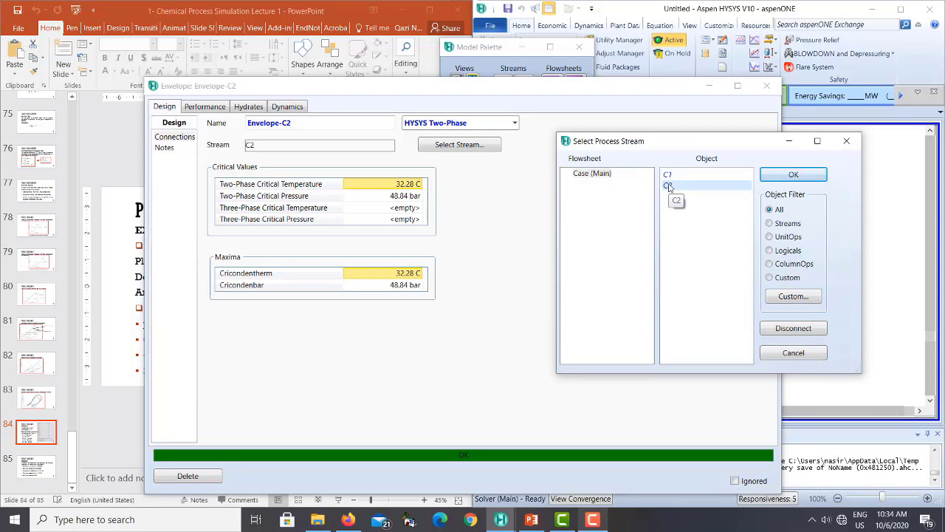
# - Confirm C2 as the envelope's process stream and display its PT plot from the performance results
pyautogui.click(793, 176)
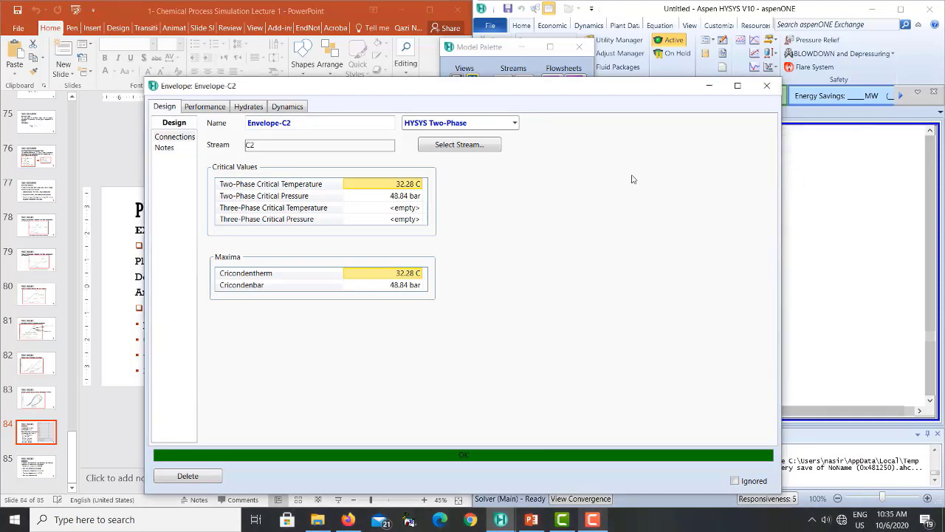
pyautogui.click(205, 107)
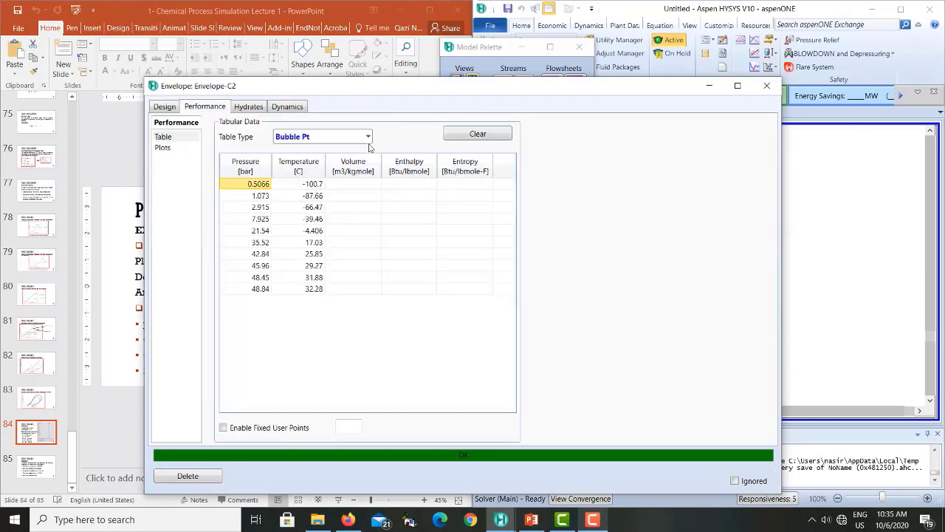
pyautogui.click(169, 149)
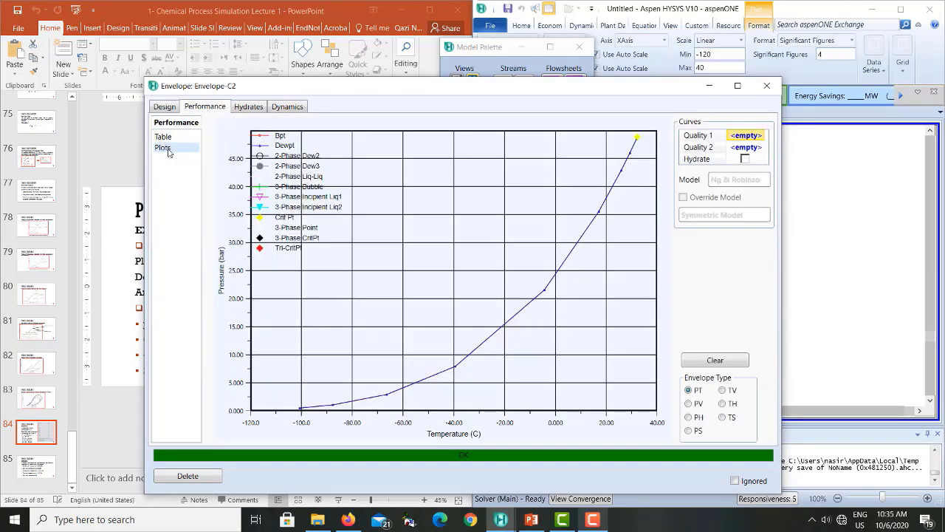
pyautogui.moveTo(313, 418)
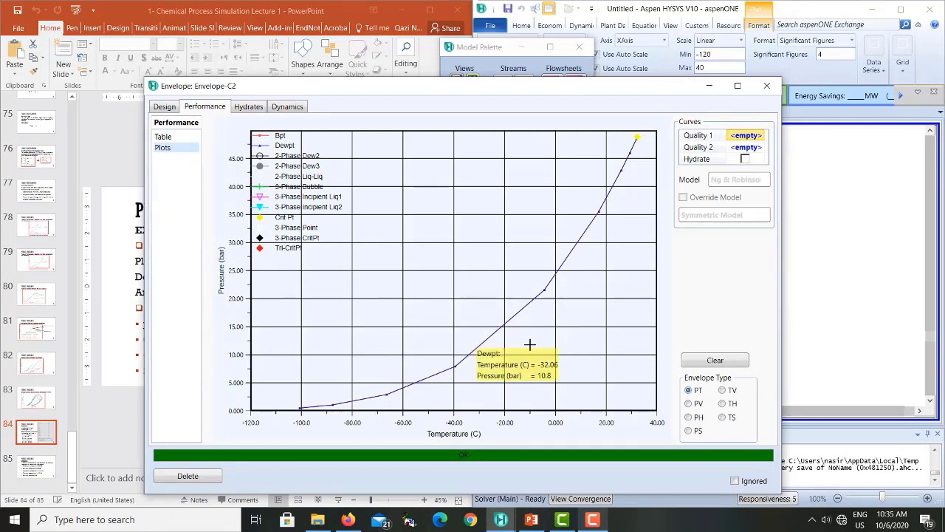
# - View the C2 envelope's PV plot, return to the PT plot and close the envelope window
pyautogui.click(689, 403)
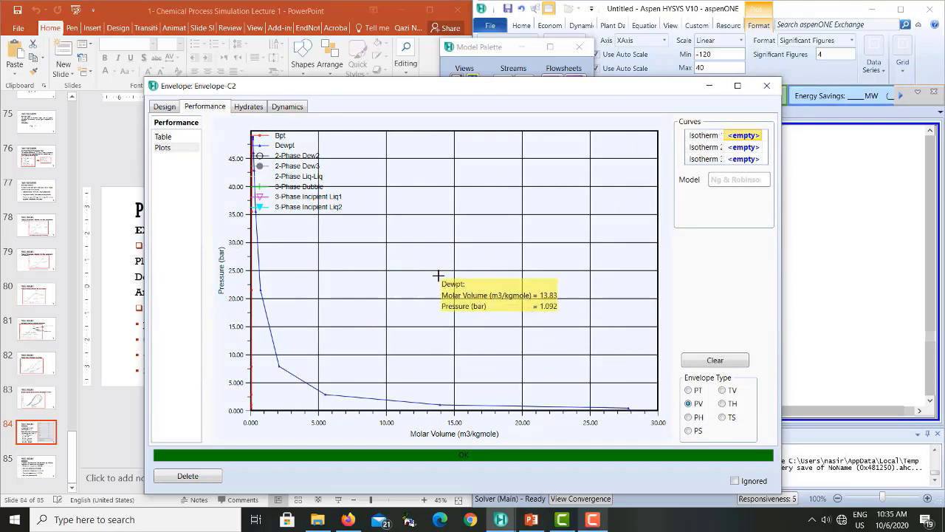
pyautogui.click(688, 391)
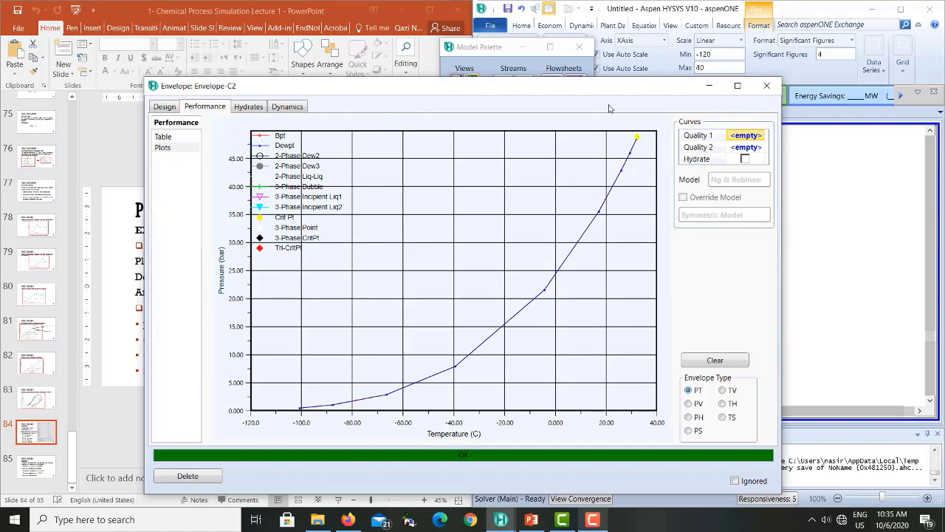
pyautogui.click(693, 139)
pyautogui.click(766, 86)
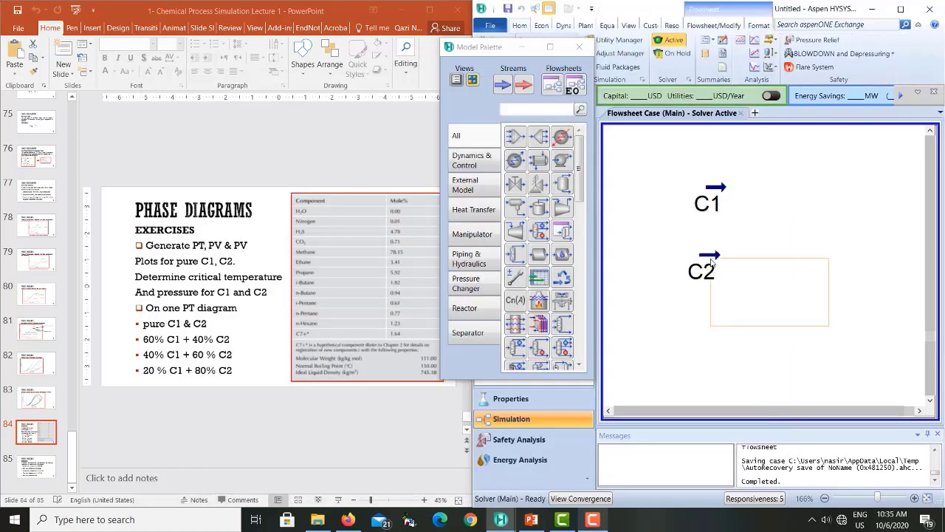
# - Move stream C2 on the flowsheet closer beneath stream C1
pyautogui.moveTo(712, 263)
pyautogui.moveTo(712, 263); pyautogui.dragTo(712, 248)
pyautogui.click(795, 285)
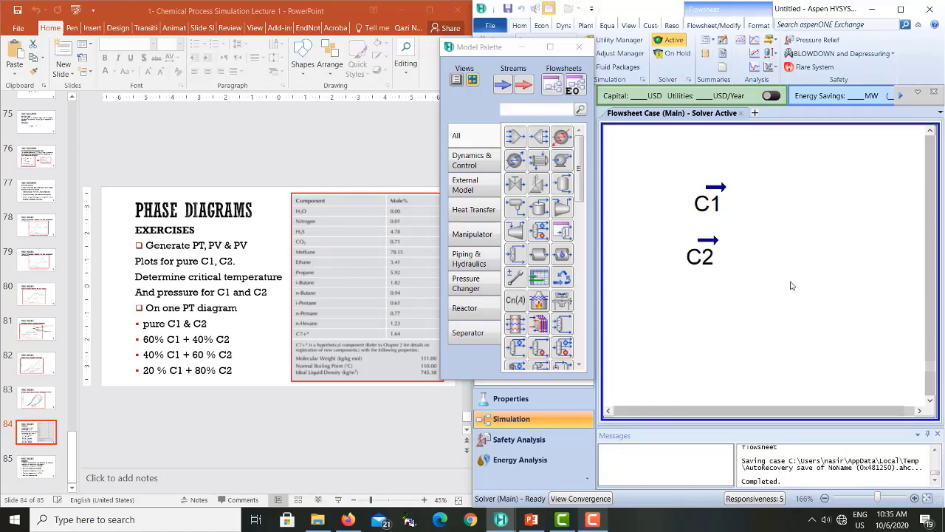
pyautogui.doubleClick(699, 255)
pyautogui.moveTo(781, 111); pyautogui.dragTo(520, 98)
pyautogui.click(729, 97)
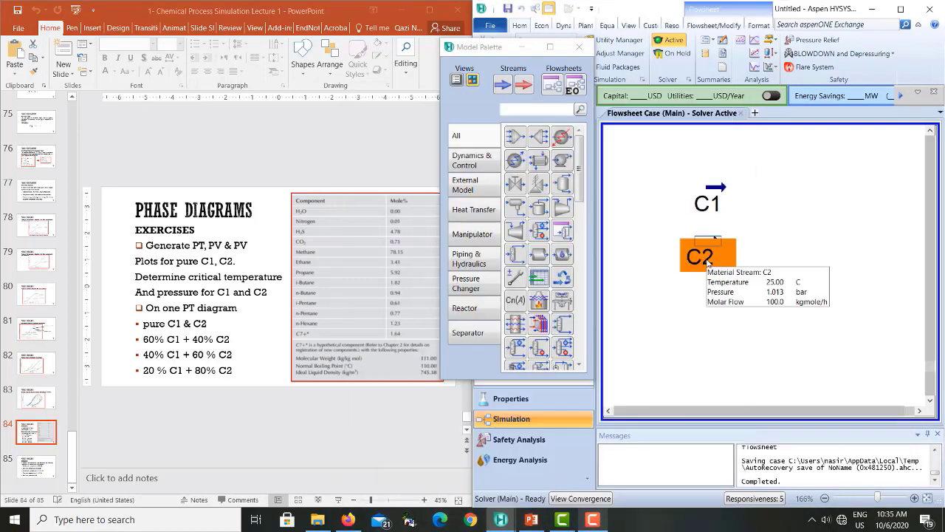
# - Bring up the Envelope stream analysis for C2 to check its critical temperature and pressure, and close it
pyautogui.rightClick(705, 260)
pyautogui.moveTo(711, 501)
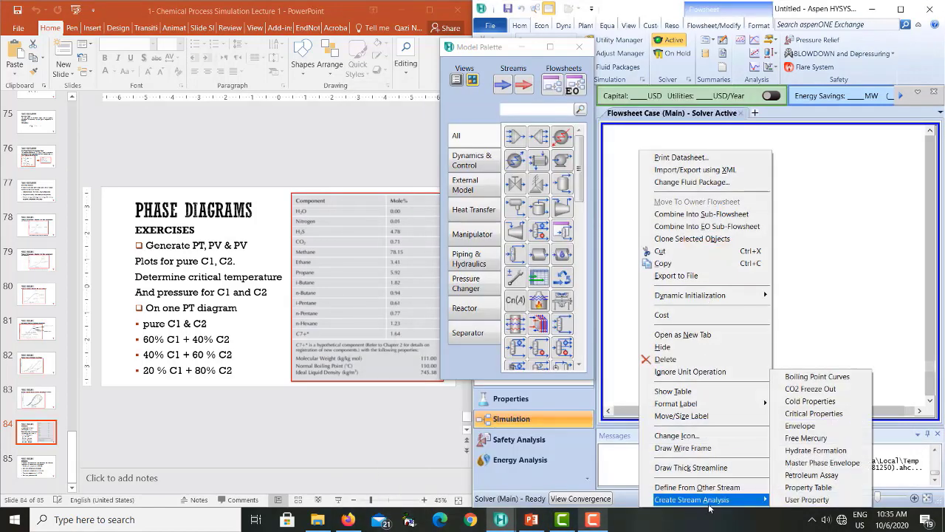
pyautogui.click(817, 430)
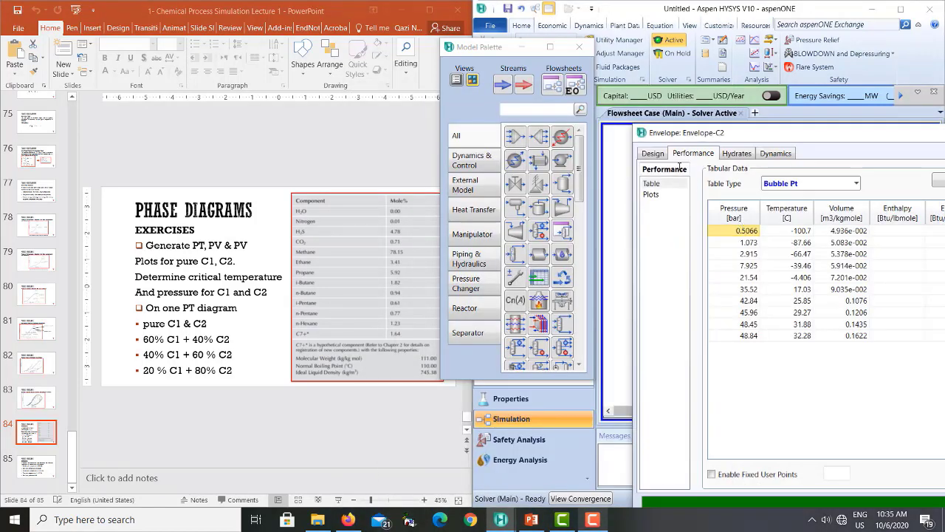
pyautogui.click(659, 155)
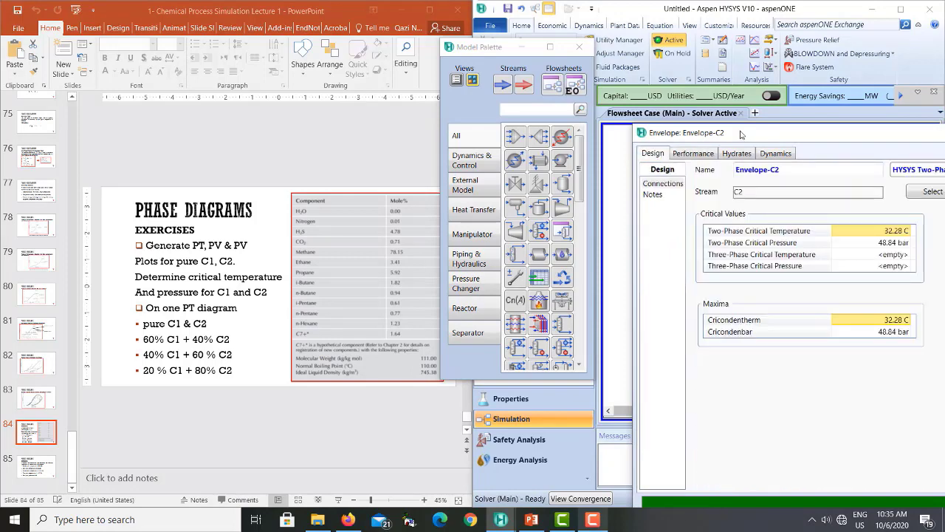
pyautogui.moveTo(745, 135); pyautogui.dragTo(548, 70)
pyautogui.moveTo(697, 176)
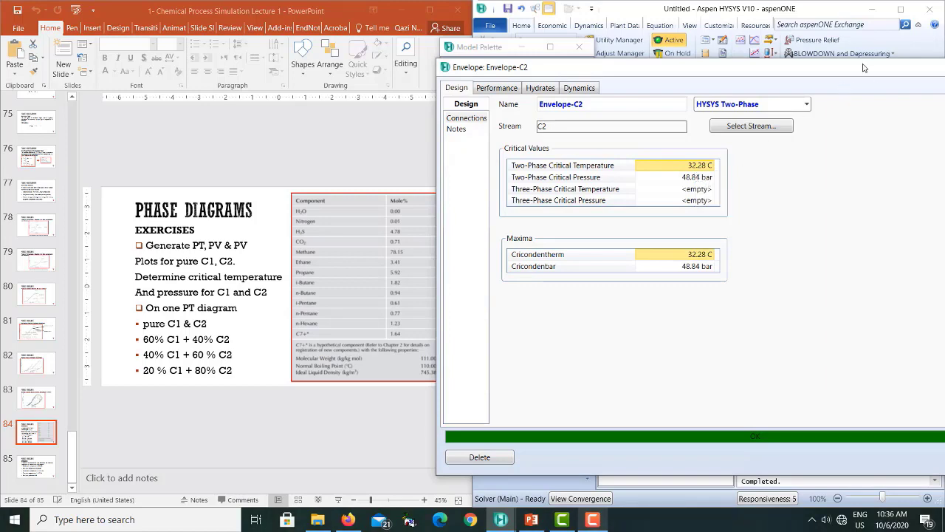
pyautogui.moveTo(867, 71); pyautogui.dragTo(706, 79)
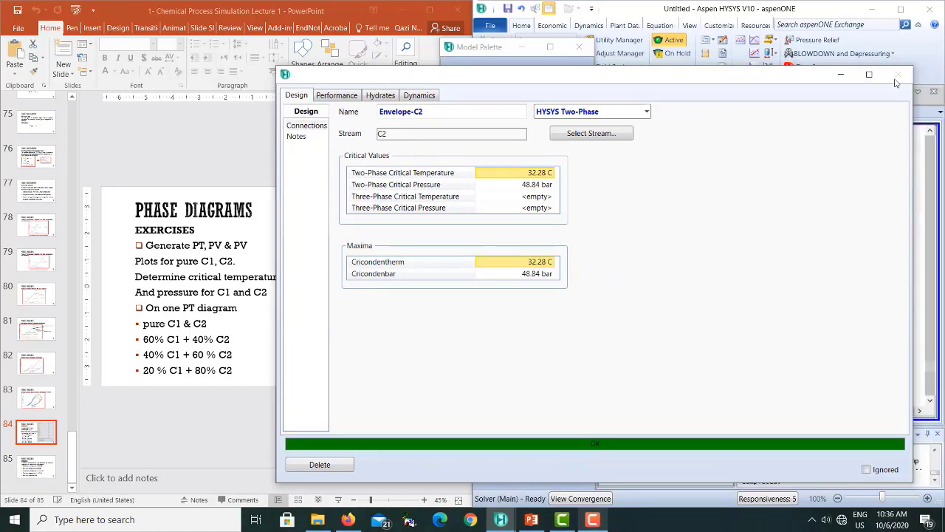
pyautogui.click(900, 76)
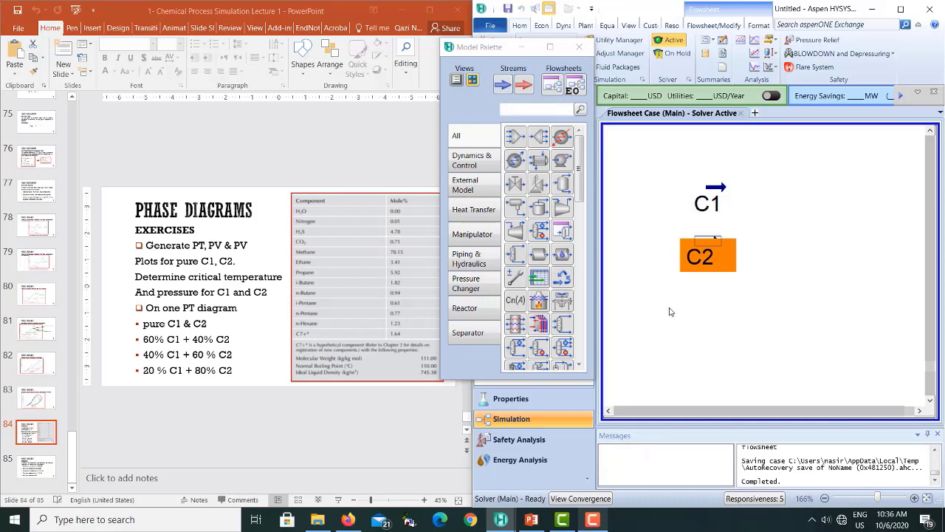
# - Duplicate stream C2 and place the copy directly below it on the flowsheet
pyautogui.click(744, 294)
pyautogui.click(711, 252)
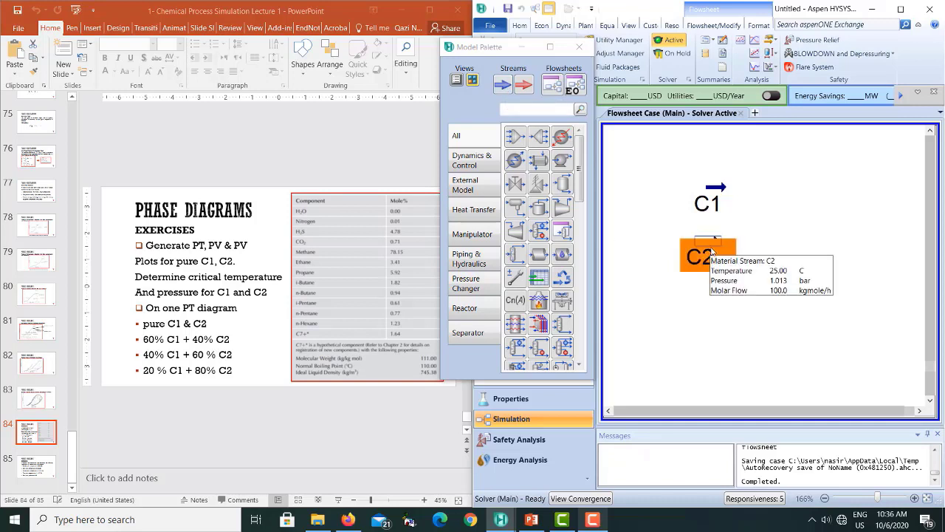
pyautogui.hotkey('ctrl', 'c')
pyautogui.hotkey('ctrl', 'v')
pyautogui.click(805, 256)
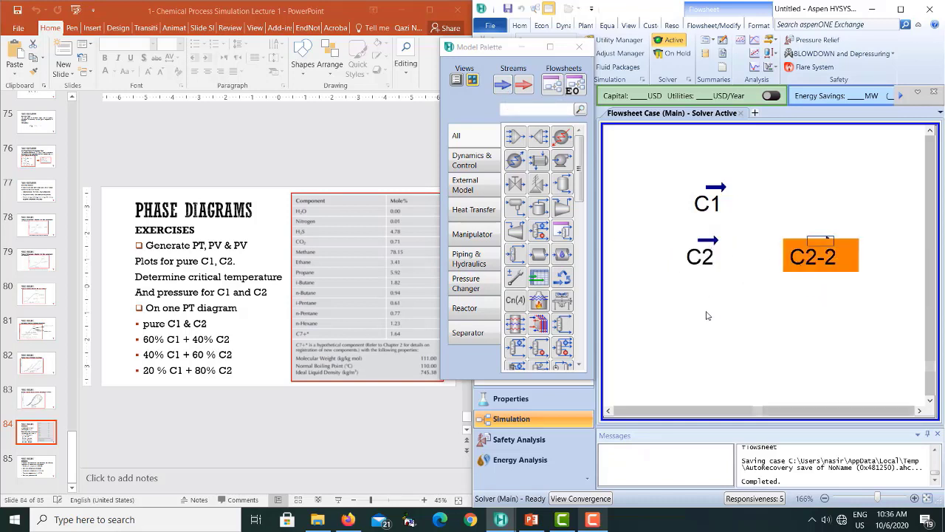
pyautogui.moveTo(713, 321); pyautogui.dragTo(713, 308)
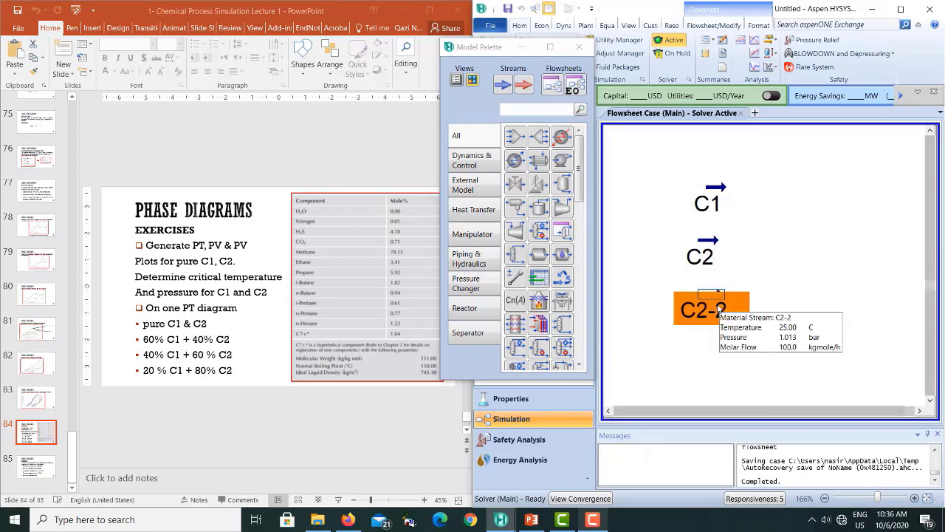
# - Rename the copied material stream as C1-C2
pyautogui.doubleClick(715, 310)
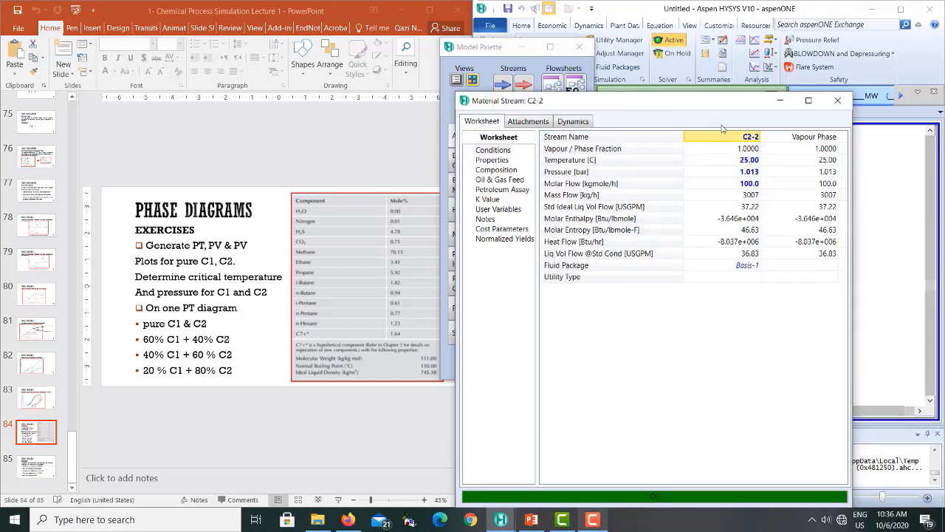
pyautogui.write('C1-C2')
pyautogui.press('Return')
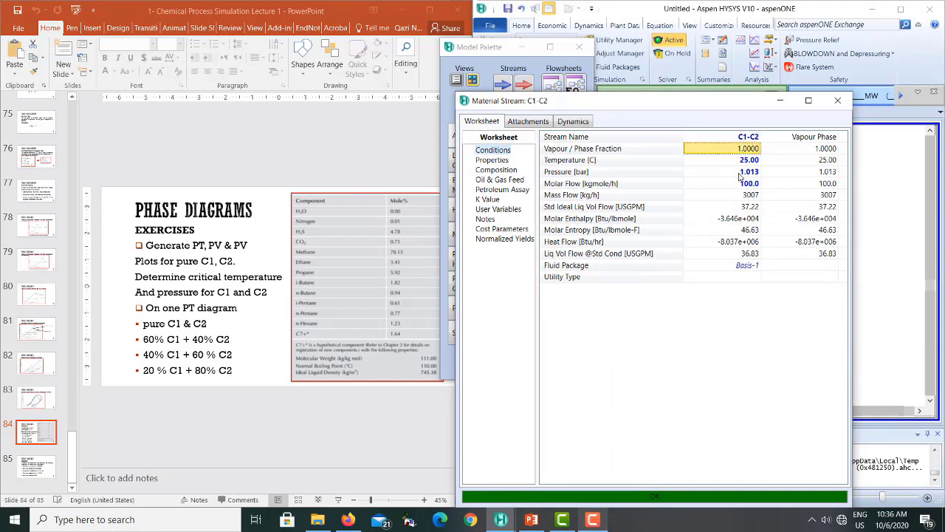
# - Set the composition of stream C1-C2 to mole fractions of 0.6 methane and 0.4 ethane, and close the stream
pyautogui.click(496, 171)
pyautogui.click(577, 473)
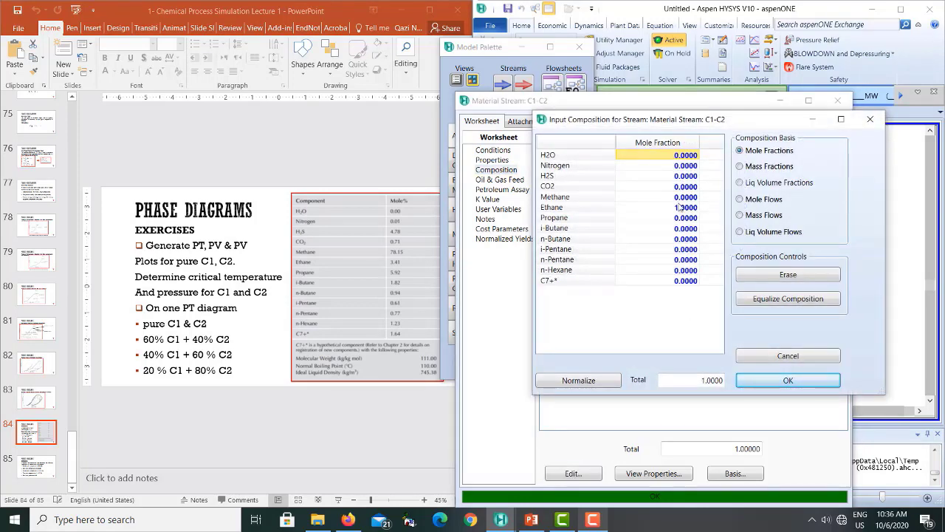
pyautogui.click(681, 210)
pyautogui.write('0')
pyautogui.press('Return')
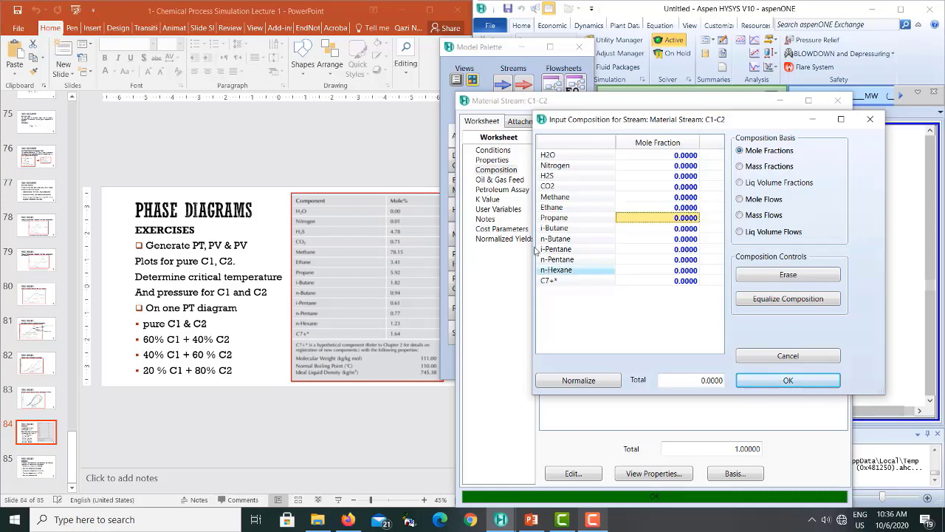
pyautogui.click(685, 197)
pyautogui.write('0')
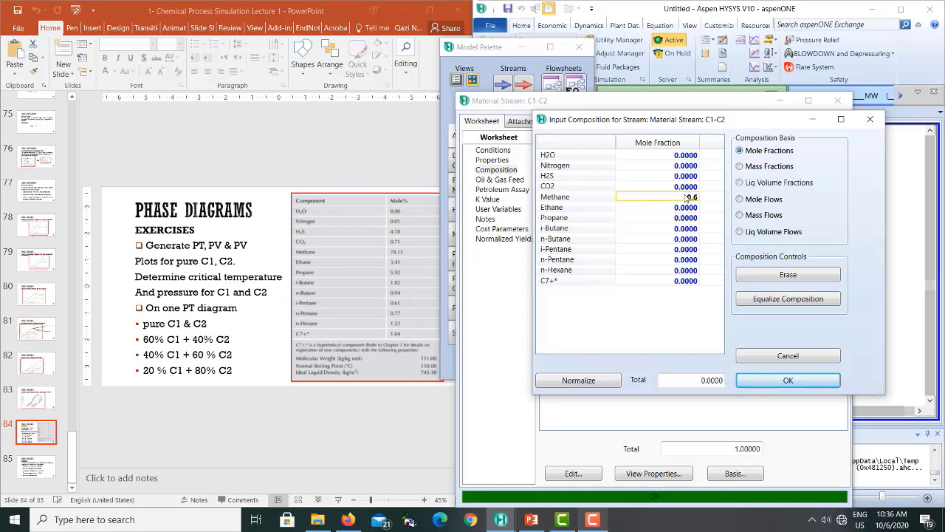
pyautogui.write('.6')
pyautogui.press('Return')
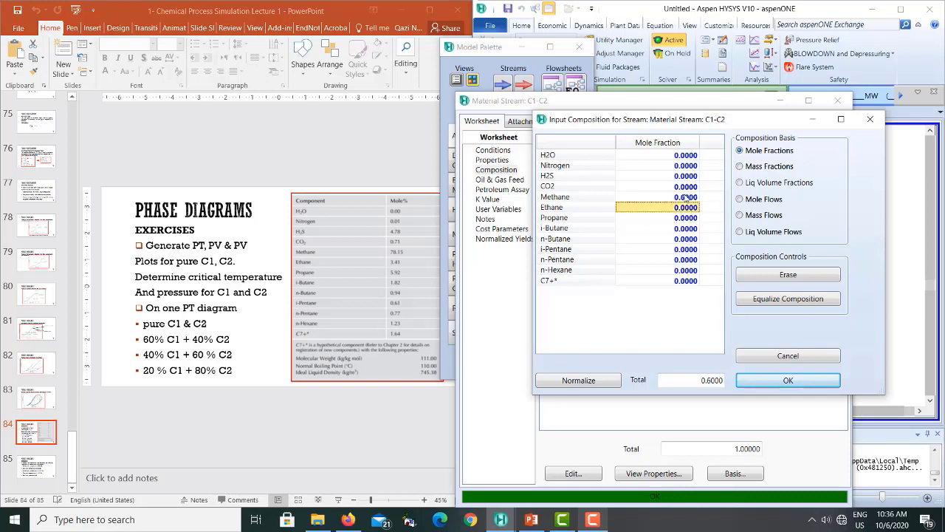
pyautogui.write('0')
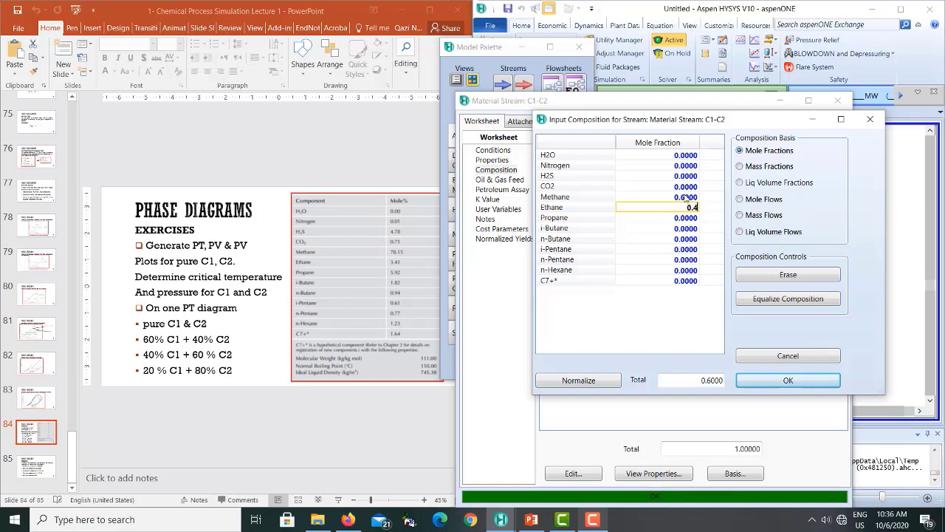
pyautogui.write('.4')
pyautogui.press('Return')
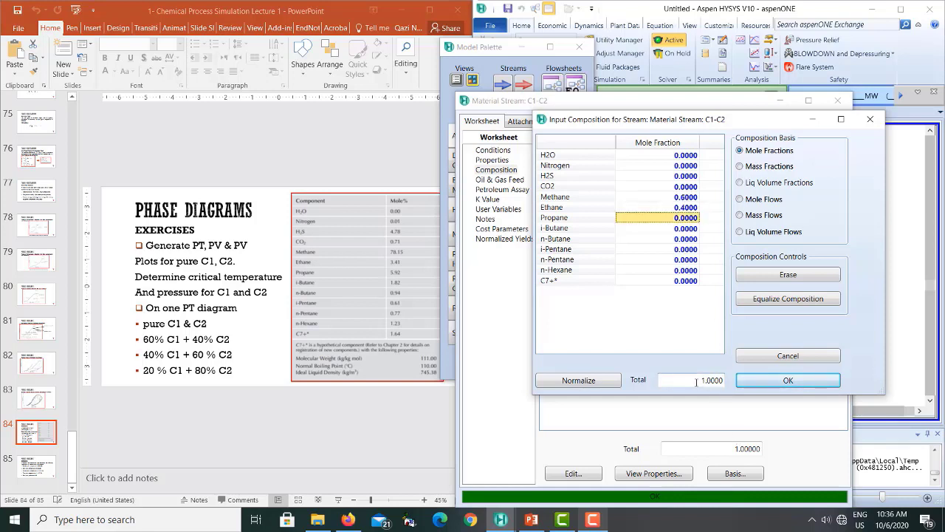
pyautogui.click(788, 385)
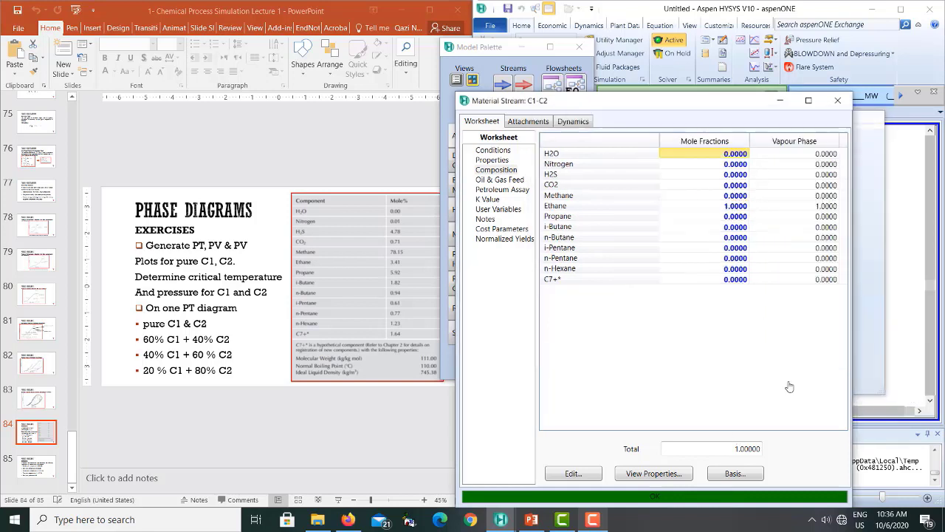
pyautogui.click(837, 101)
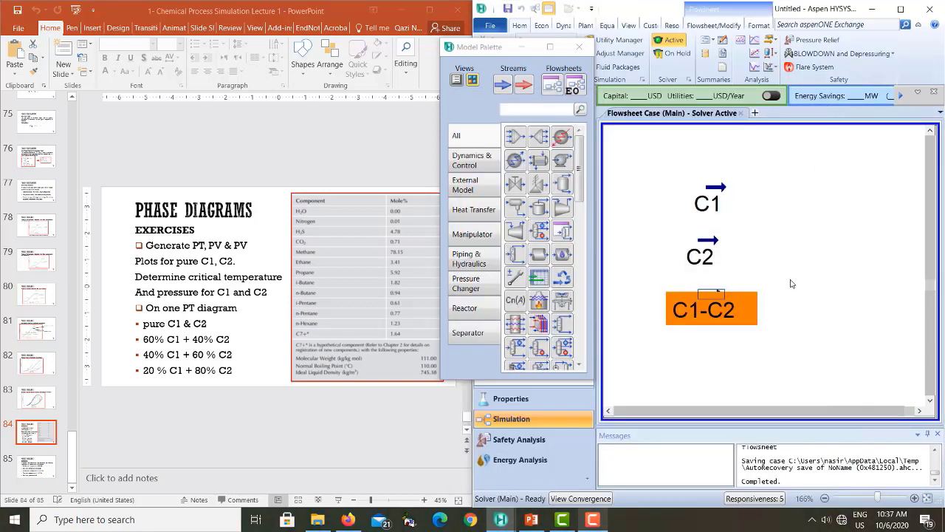
# - Create an Envelope stream analysis for the C1-C2 mixture, with C1-C2 as its selected stream
pyautogui.rightClick(715, 309)
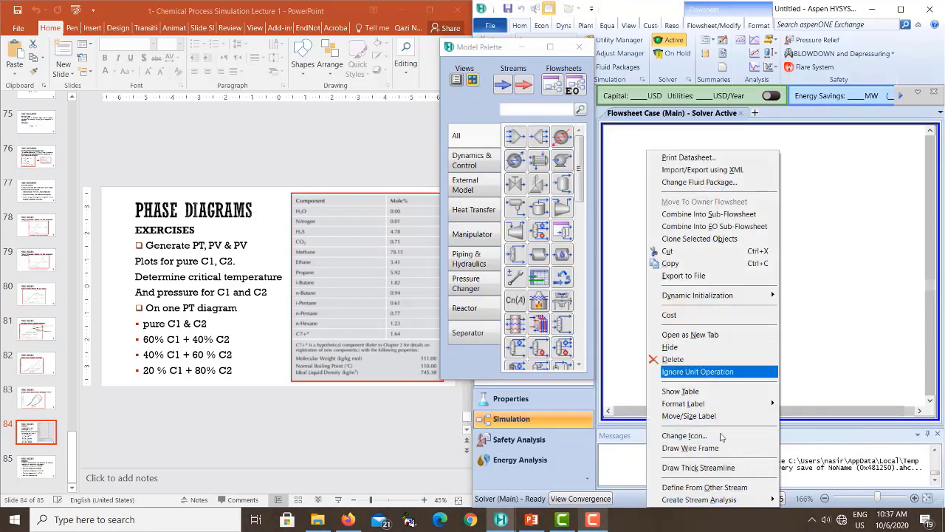
pyautogui.moveTo(720, 501)
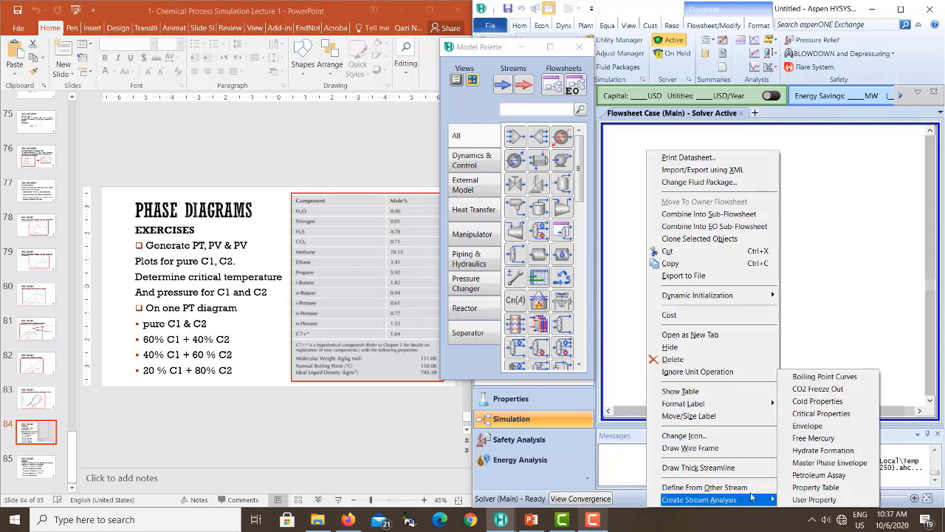
pyautogui.click(809, 426)
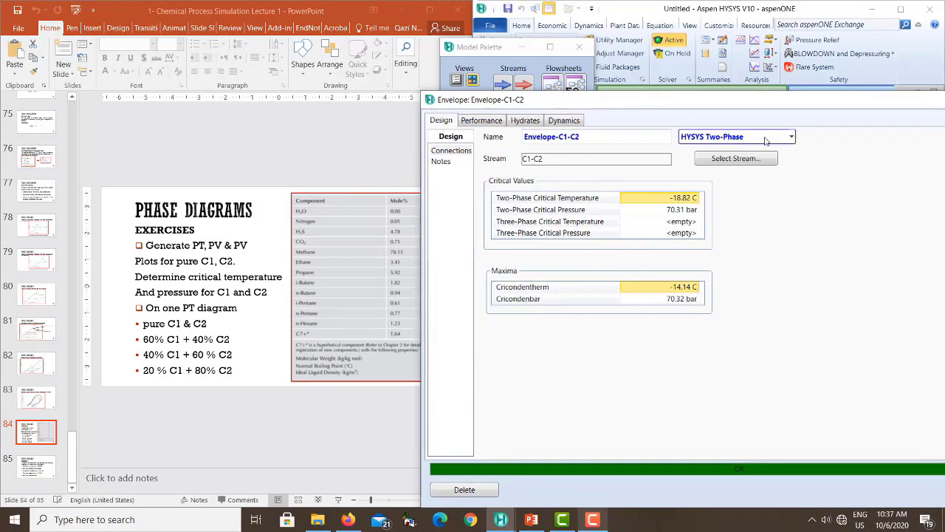
pyautogui.click(735, 158)
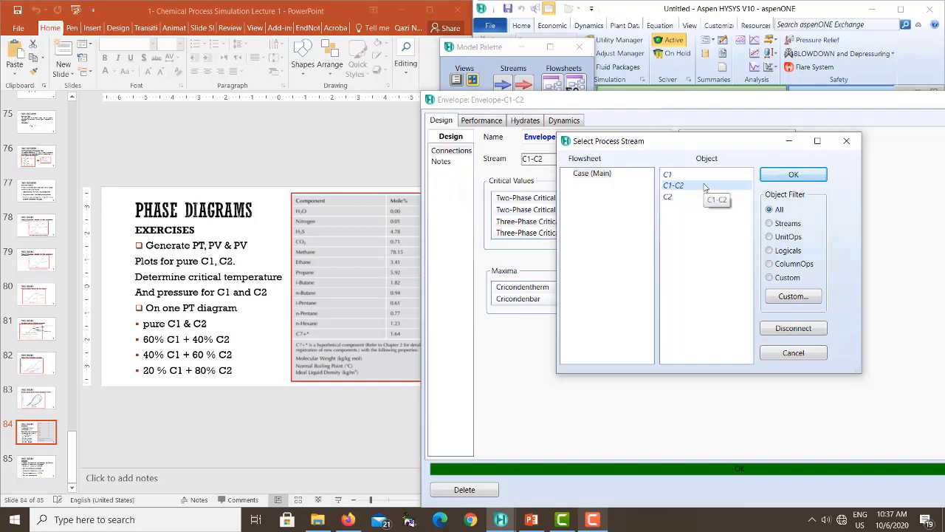
pyautogui.click(800, 179)
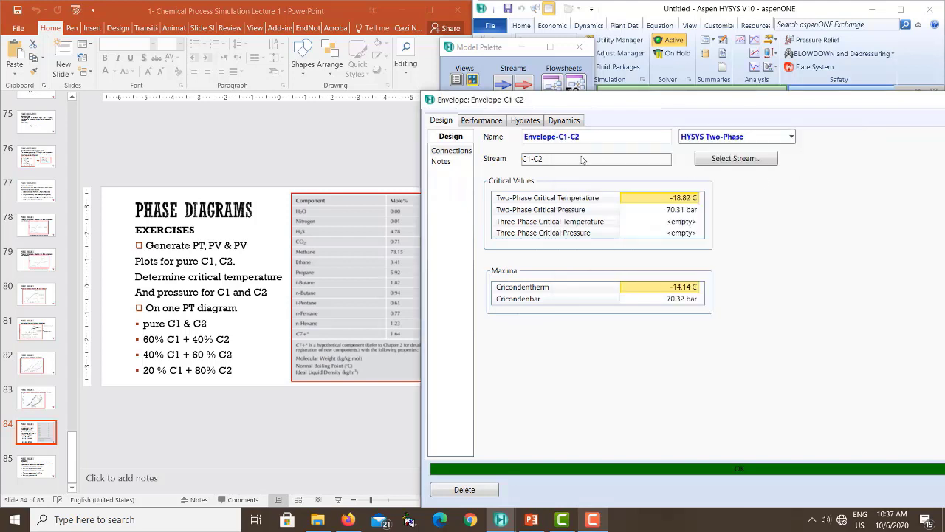
# - Review the C1-C2 envelope's tabular data for the bubble point and dew point curves
pyautogui.click(473, 123)
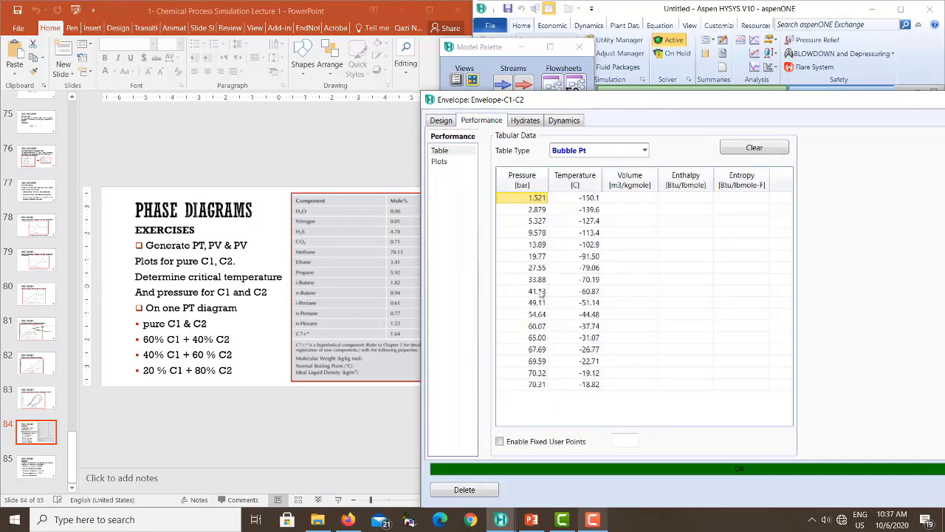
pyautogui.click(645, 151)
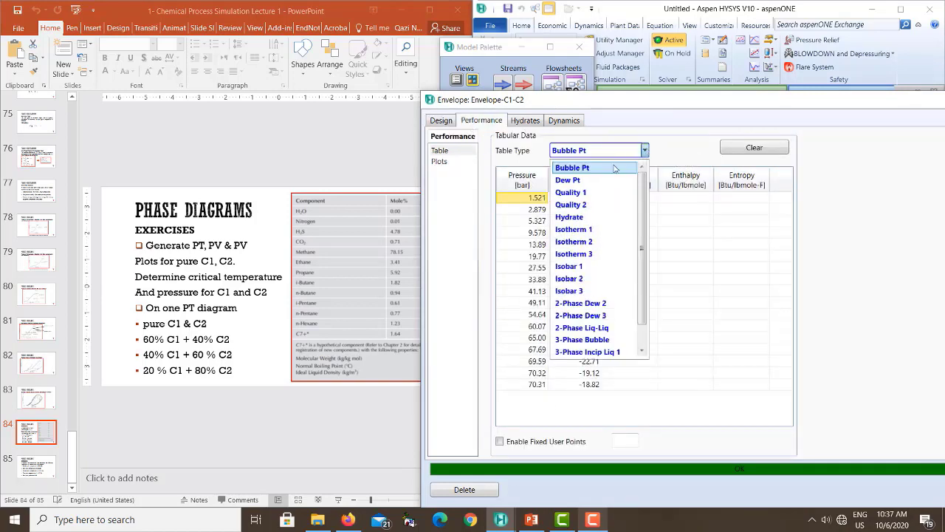
pyautogui.click(580, 180)
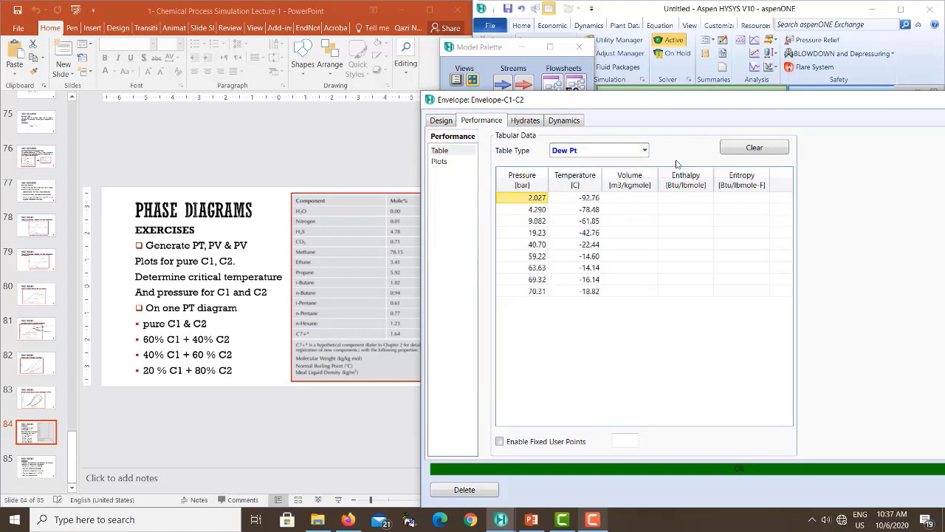
pyautogui.click(645, 151)
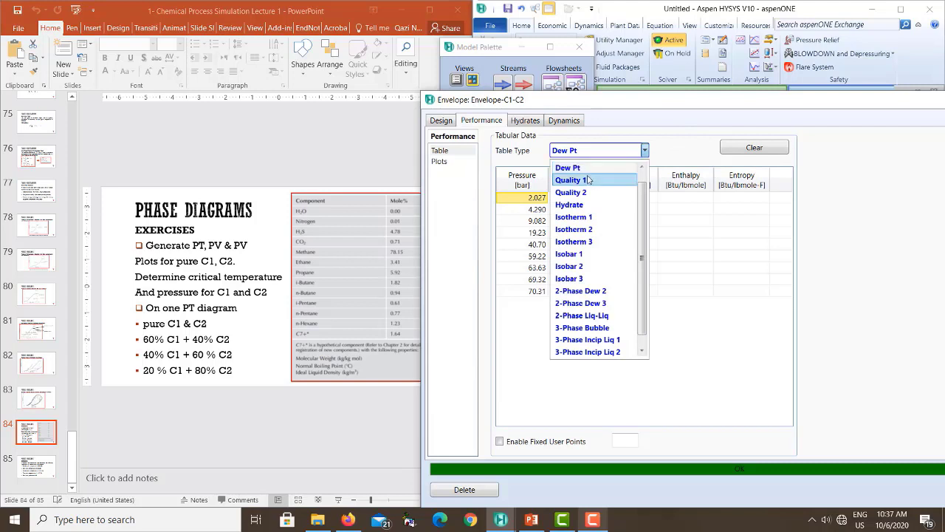
pyautogui.scroll(1, 644, 181)
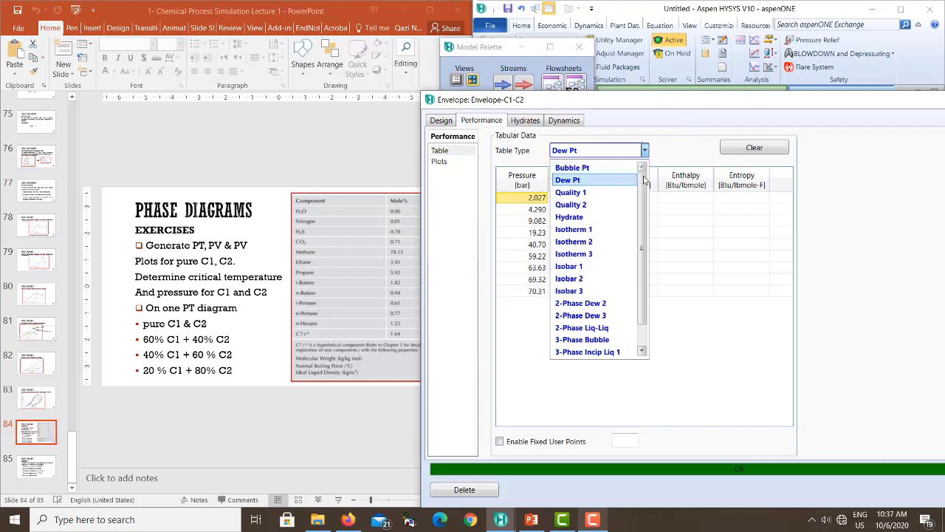
pyautogui.click(578, 170)
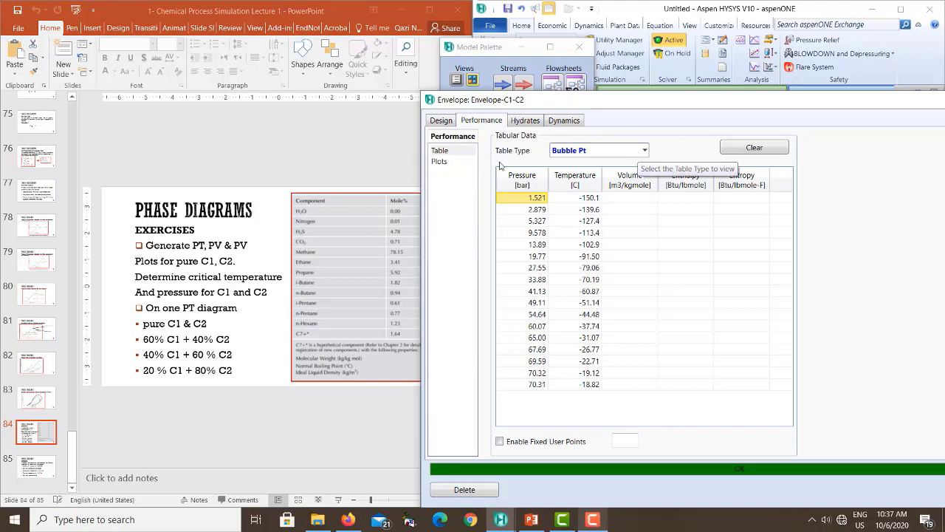
# - Display the C1-C2 phase envelope plot in full and examine its critical point and dew point curve
pyautogui.click(440, 162)
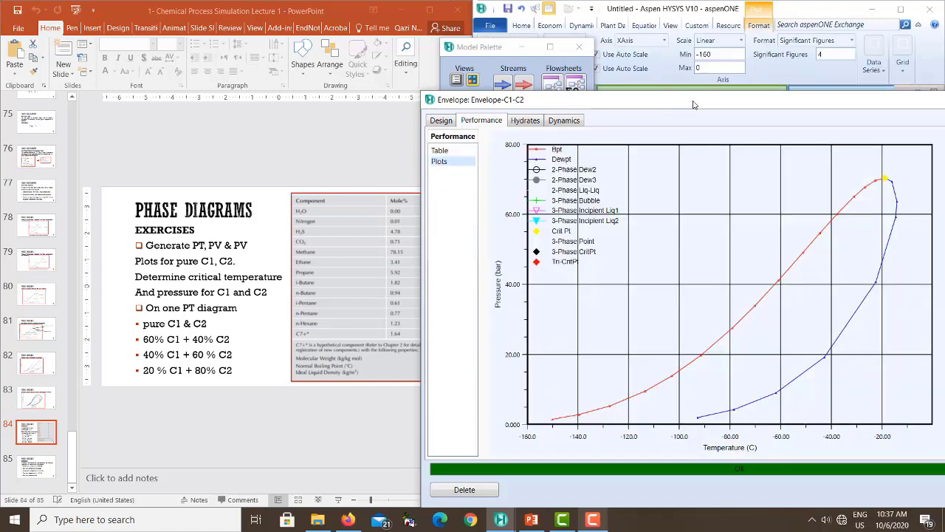
pyautogui.moveTo(697, 102); pyautogui.dragTo(528, 101)
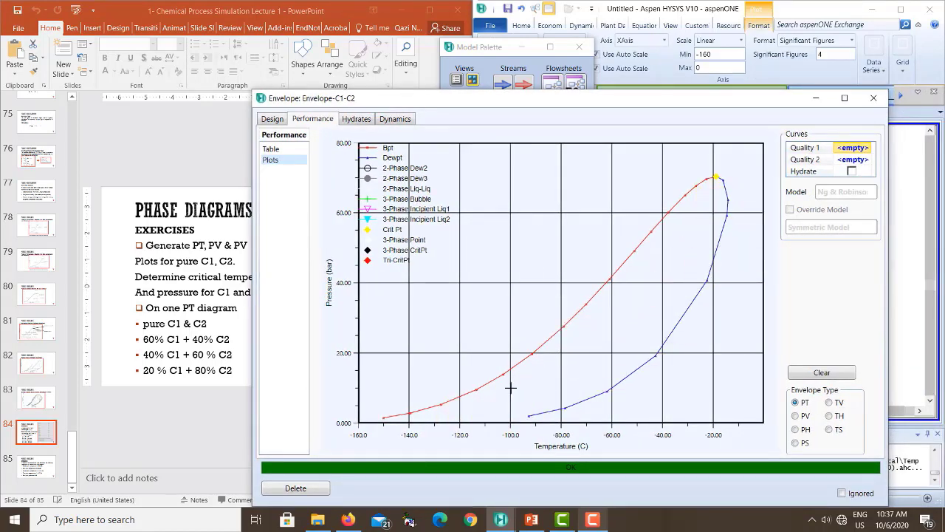
pyautogui.moveTo(625, 371)
pyautogui.moveTo(716, 179)
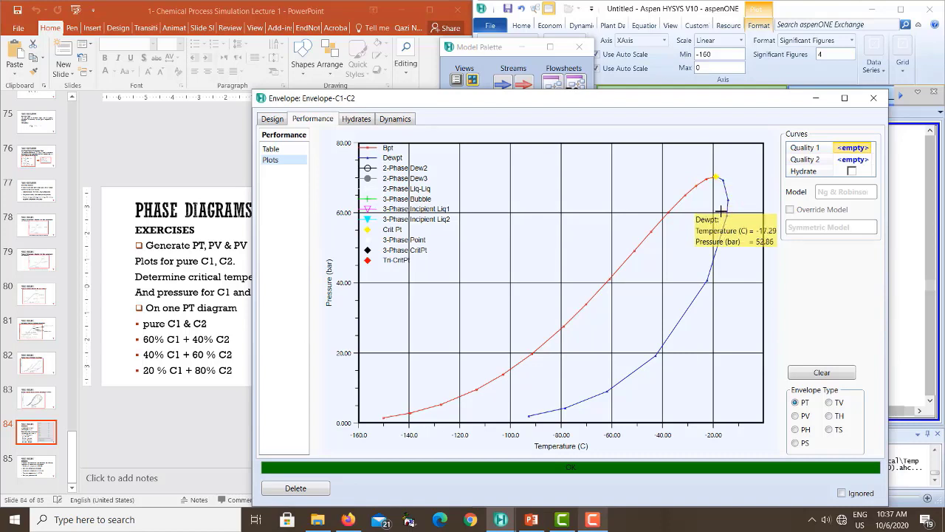
pyautogui.moveTo(712, 256)
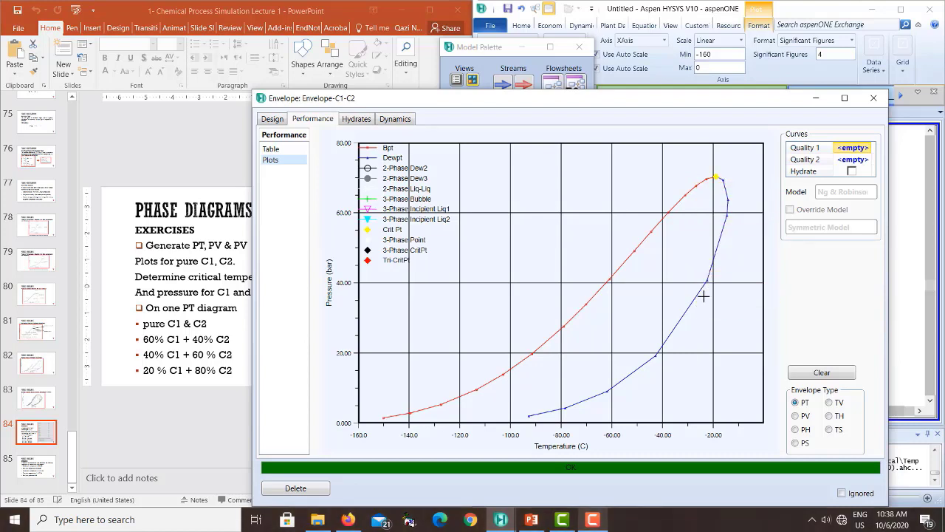
pyautogui.moveTo(655, 356)
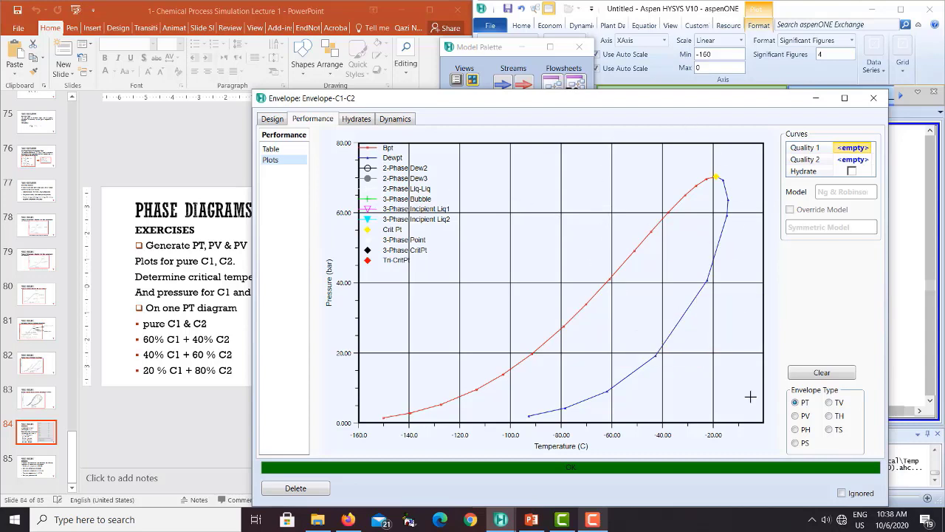
# - View the PV envelope for C1-C2, return to the PT envelope, and close the analysis
pyautogui.click(794, 416)
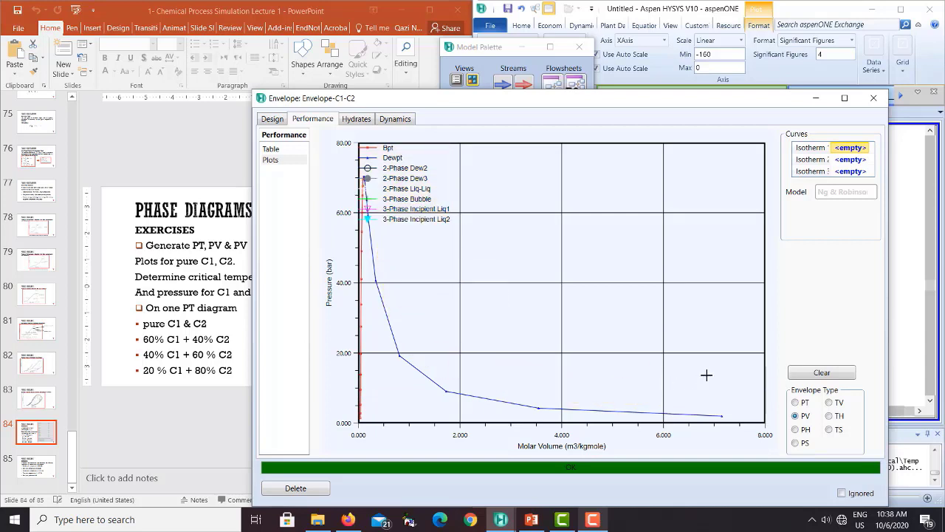
pyautogui.click(796, 403)
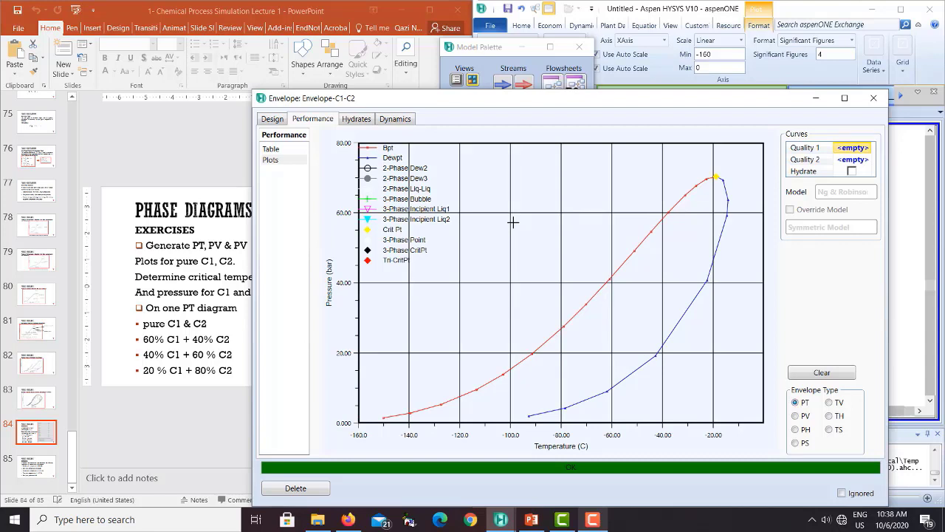
pyautogui.click(875, 101)
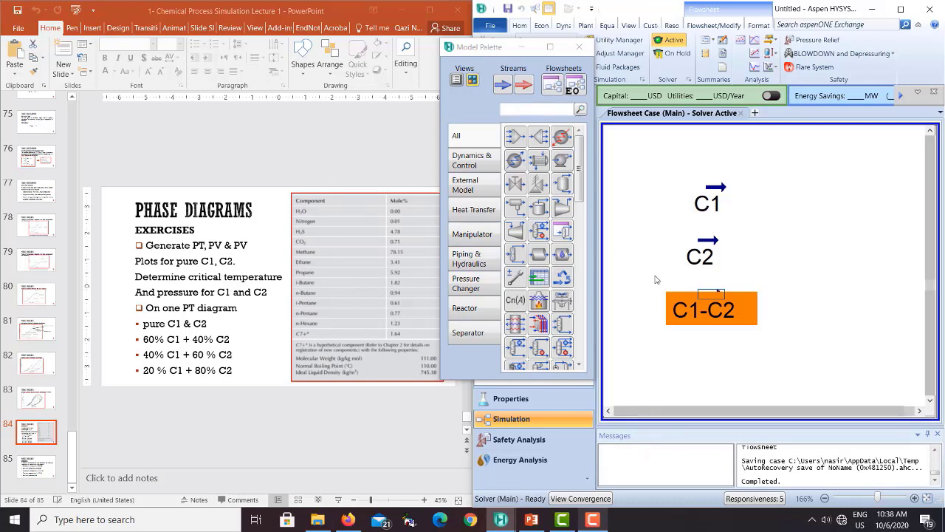
# - Duplicate stream C1 and place the copy beside the original, to its right on the flowsheet
pyautogui.click(715, 192)
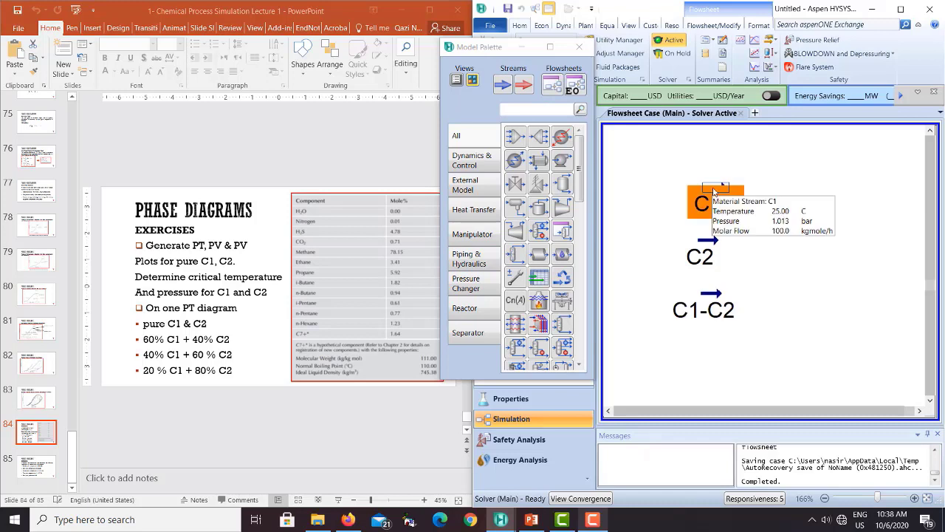
pyautogui.hotkey('ctrl', 'c')
pyautogui.hotkey('ctrl', 'v')
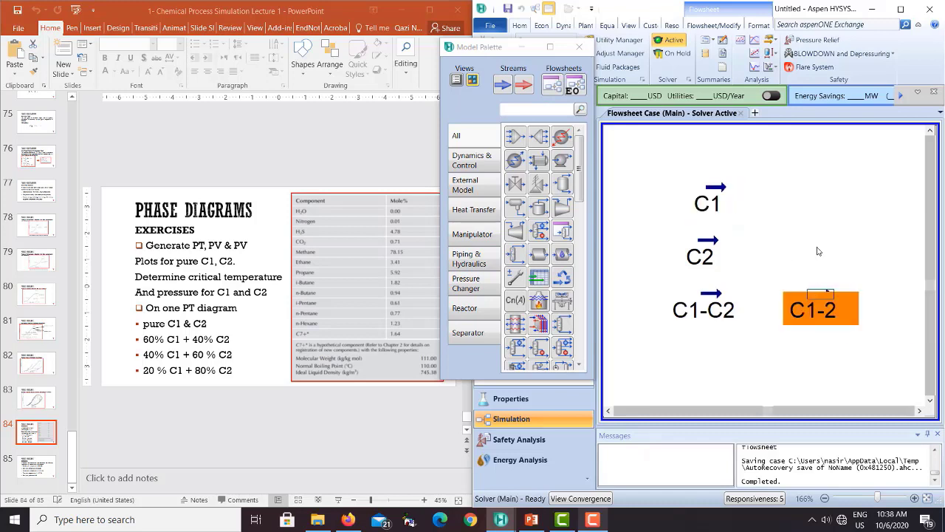
pyautogui.click(809, 198)
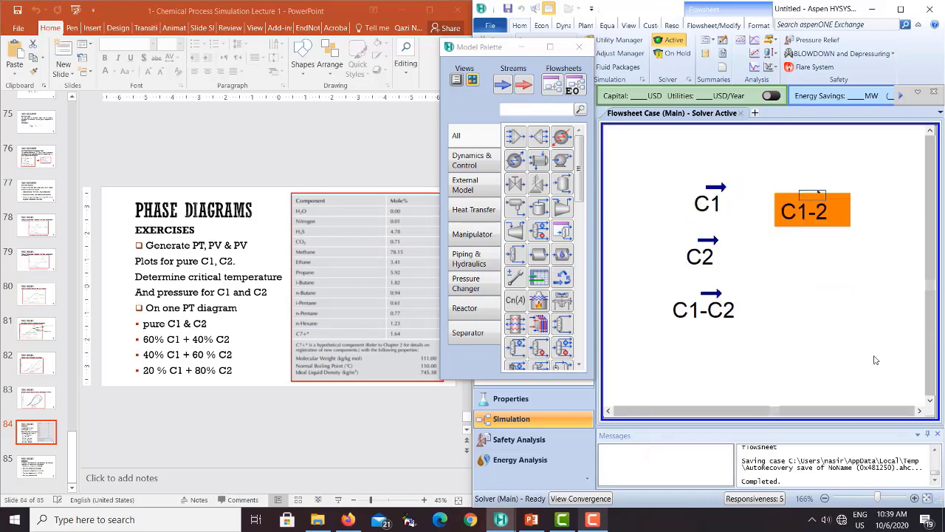
pyautogui.click(917, 412)
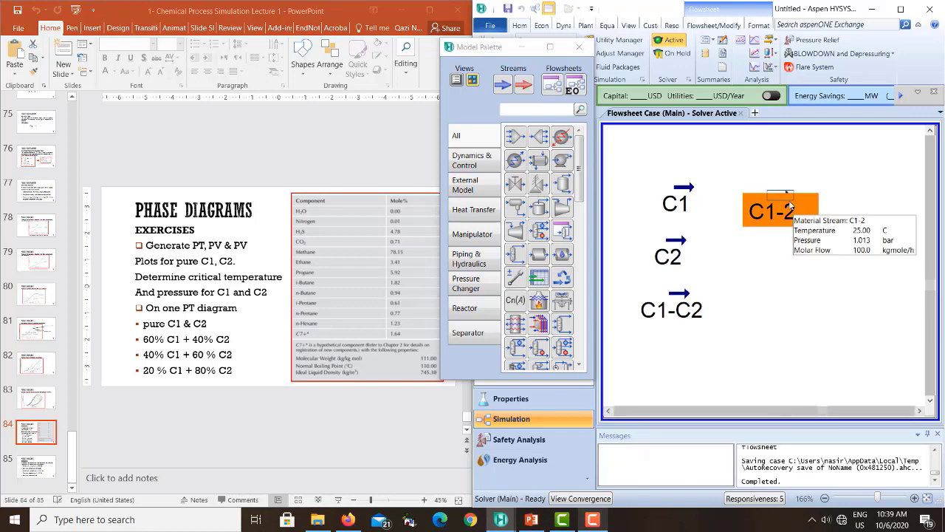
# - Rename the copied C1 material stream as MC
pyautogui.doubleClick(772, 209)
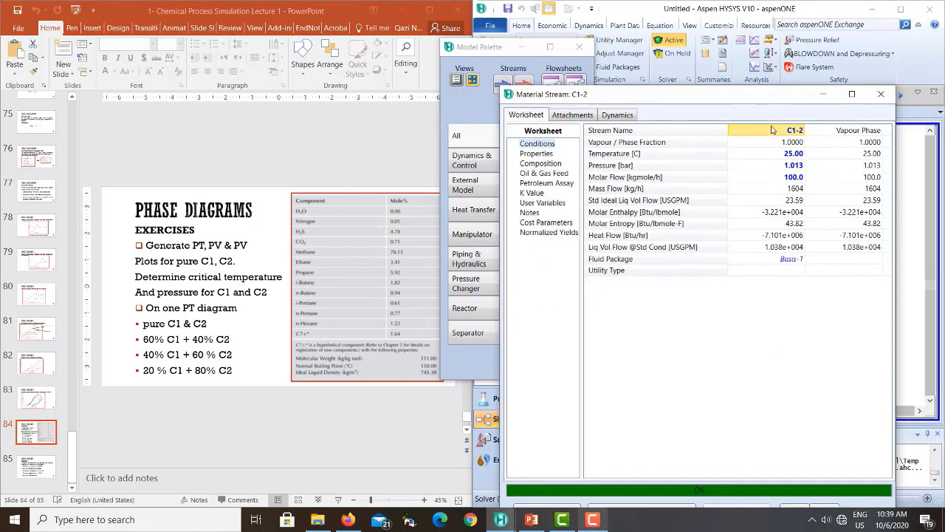
pyautogui.write('MC')
pyautogui.press('Return')
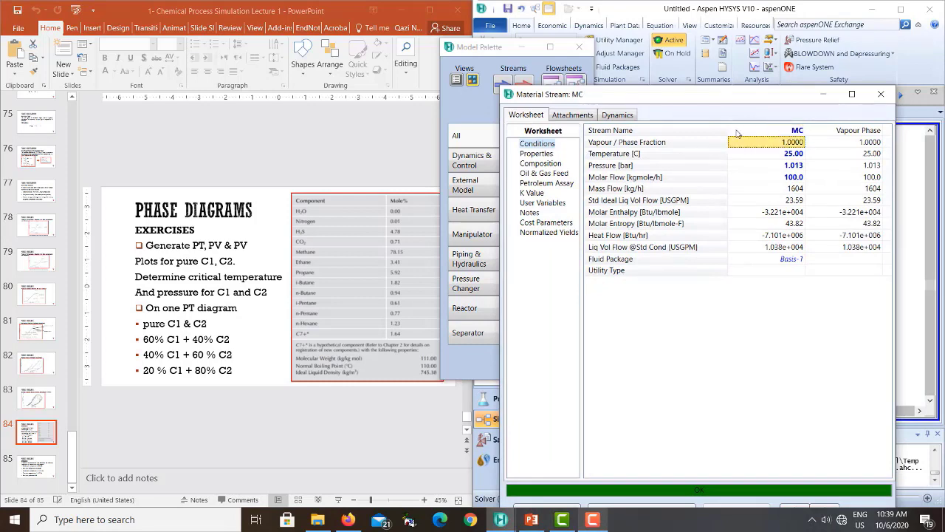
# - Open the composition of stream MC for editing and set its methane mole fraction to 0
pyautogui.click(543, 165)
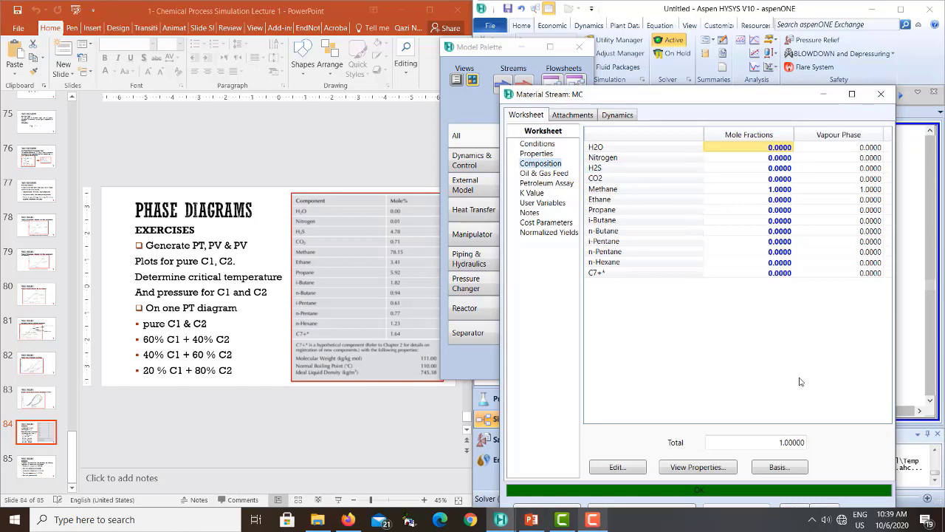
pyautogui.click(617, 467)
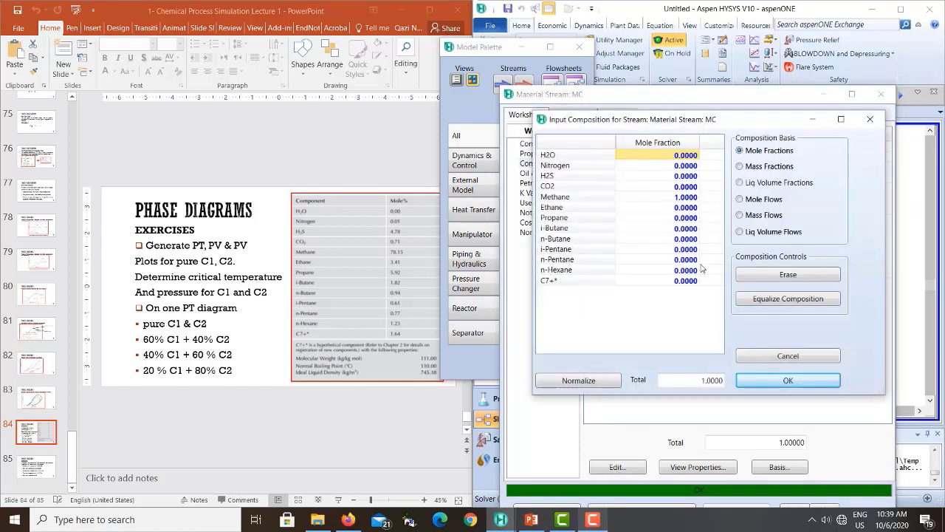
pyautogui.click(684, 196)
pyautogui.write('0')
pyautogui.press('Return')
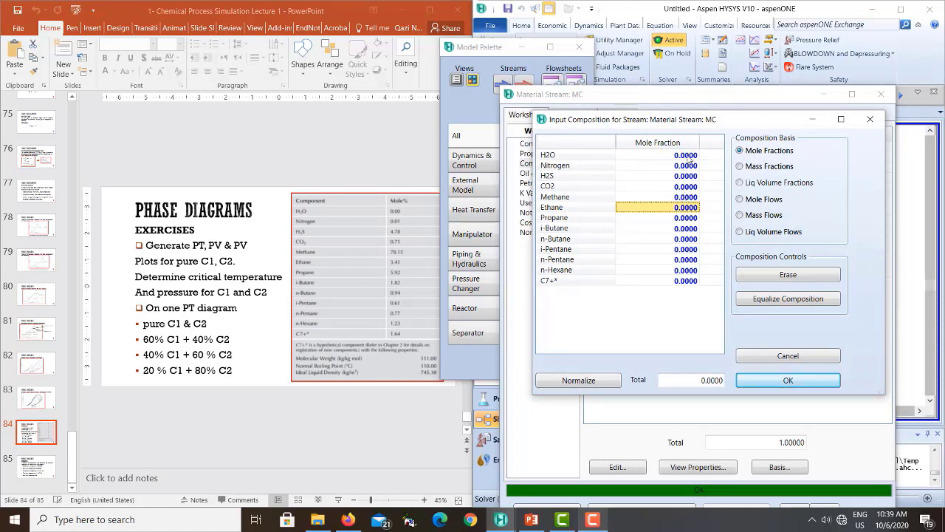
# - Enter the mole fractions 0.0001 for nitrogen, 0.0478 for H2S and 0.0071 for CO2 in MC's composition
pyautogui.click(688, 156)
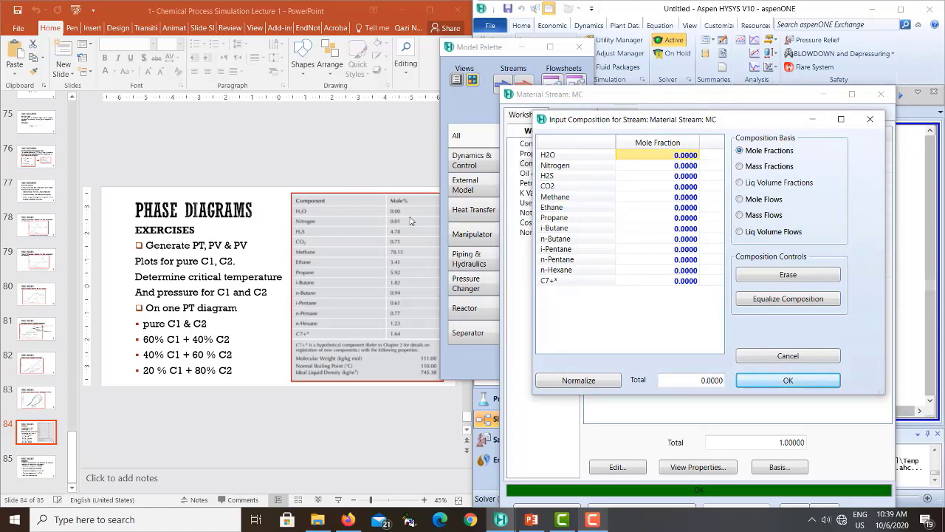
pyautogui.press('Down')
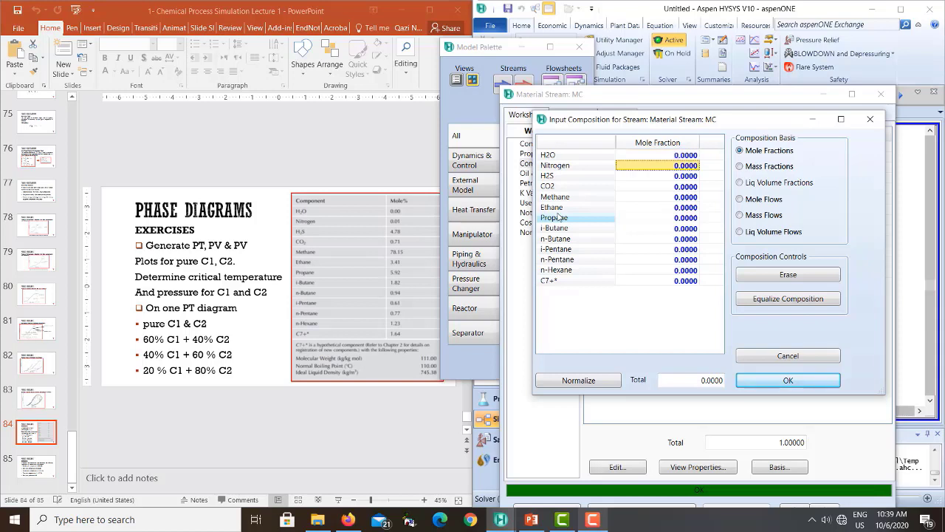
pyautogui.write('0')
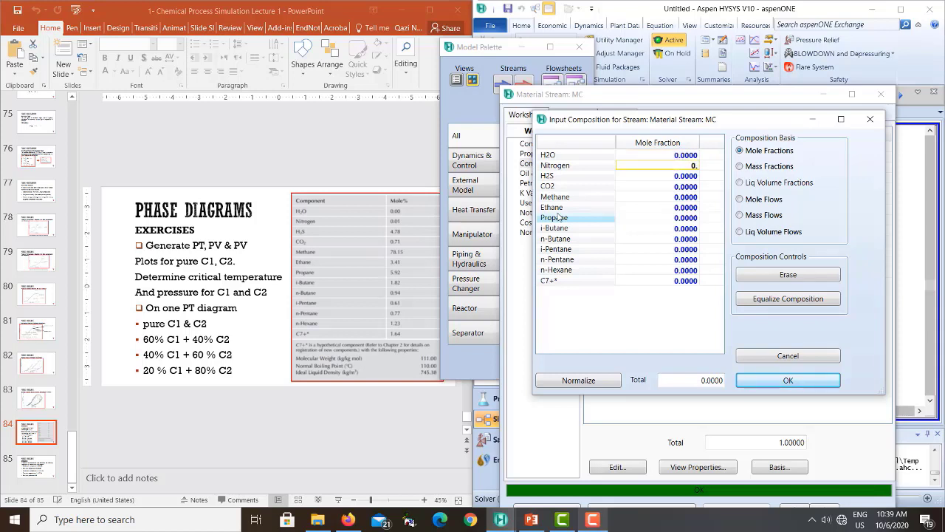
pyautogui.write('.0001')
pyautogui.press('Return')
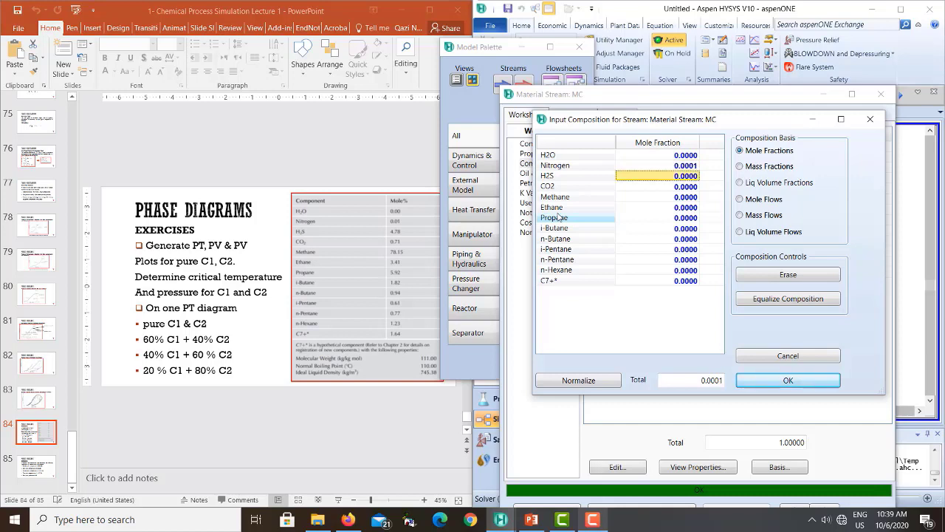
pyautogui.write('0.048')
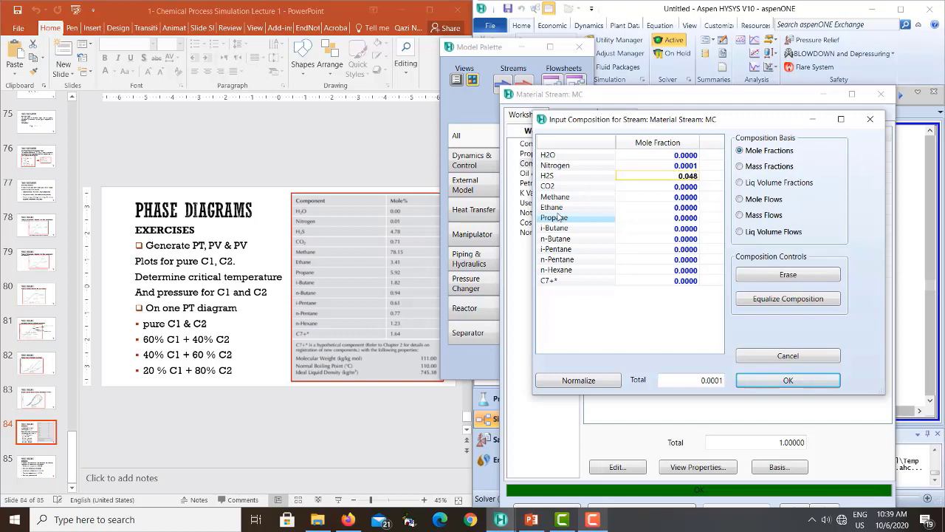
pyautogui.press('BackSpace')
pyautogui.write('78')
pyautogui.press('Return')
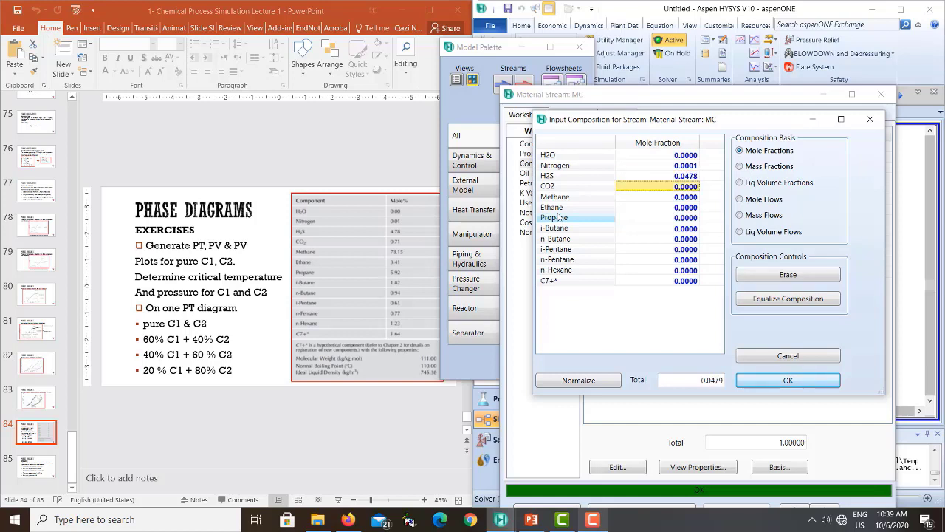
pyautogui.write('0.0071')
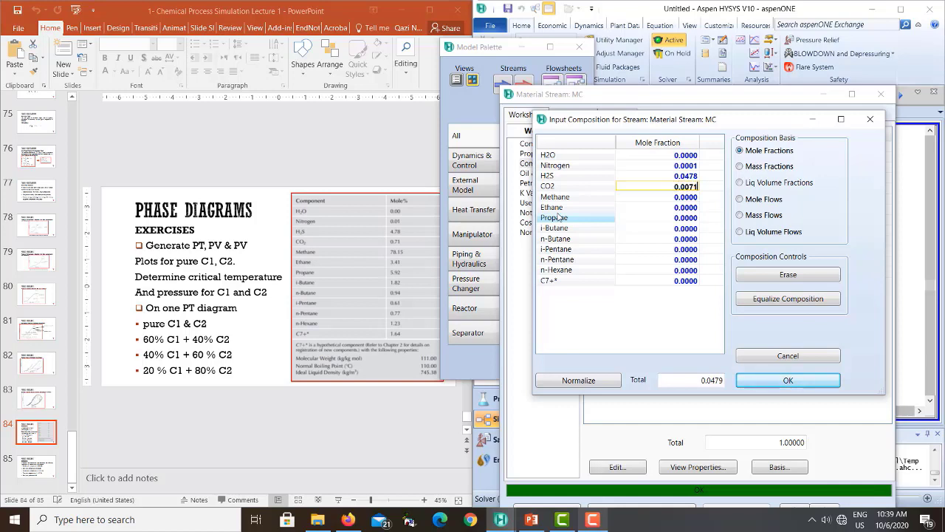
pyautogui.press('Return')
# - Set MC's mole fractions to 0.7815 for methane, 0.0341 for ethane and 0.0592 for propane
pyautogui.write('0.7815')
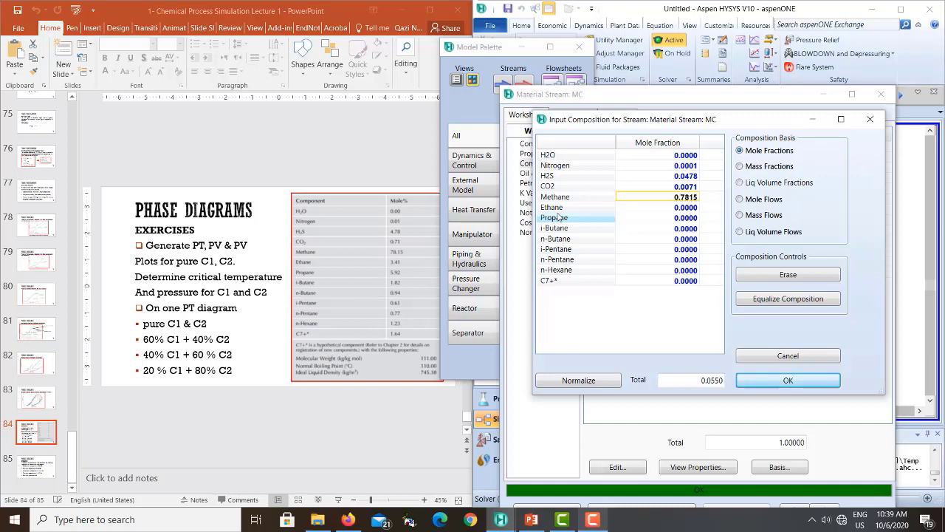
pyautogui.press('Return')
pyautogui.write('0.0341')
pyautogui.press('Return')
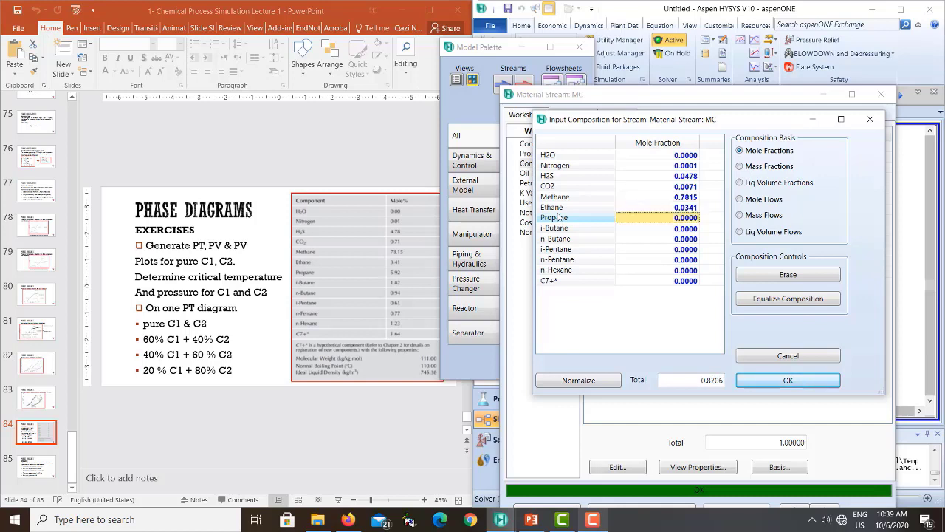
pyautogui.write('0.0592')
pyautogui.press('Return')
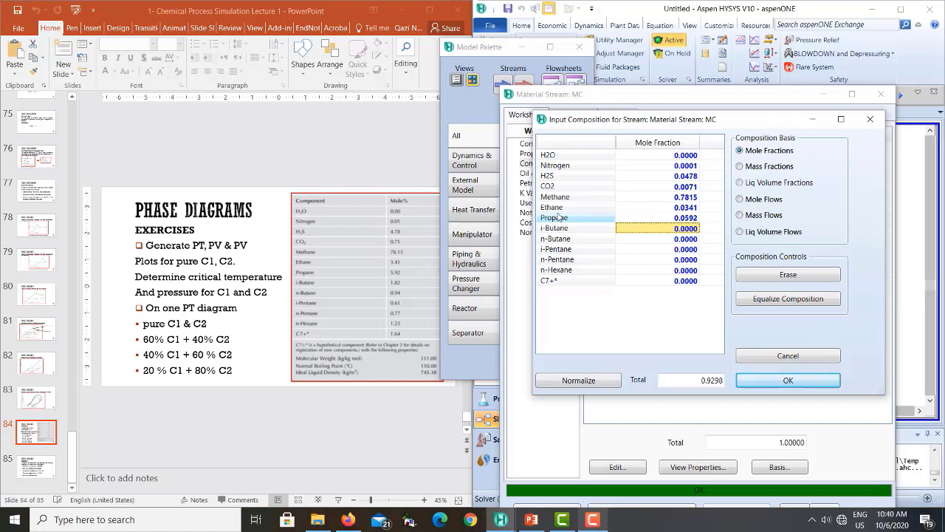
# - Set the mole fractions of i-butane to 0.0182, n-butane to 0.0094, i-pentane to 0.0061 and n-pentane to 0.0077
pyautogui.write('0.0182')
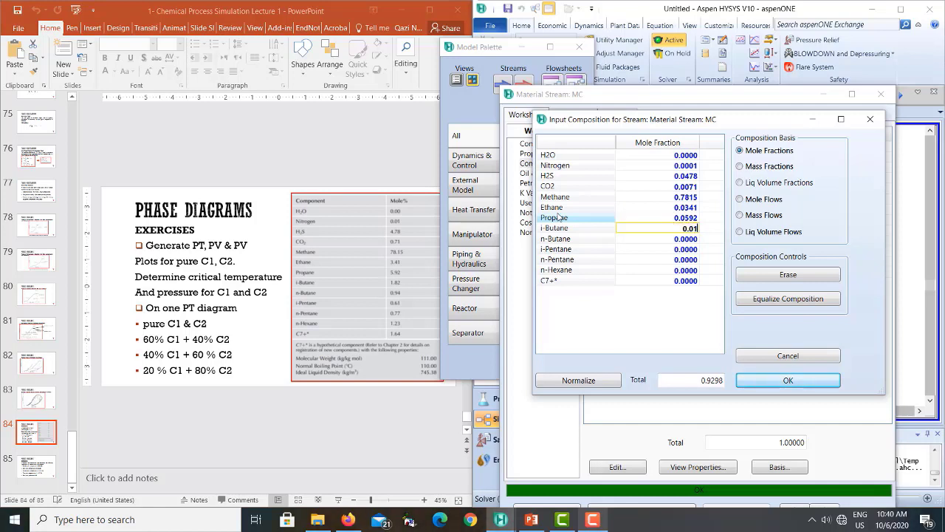
pyautogui.press('Return')
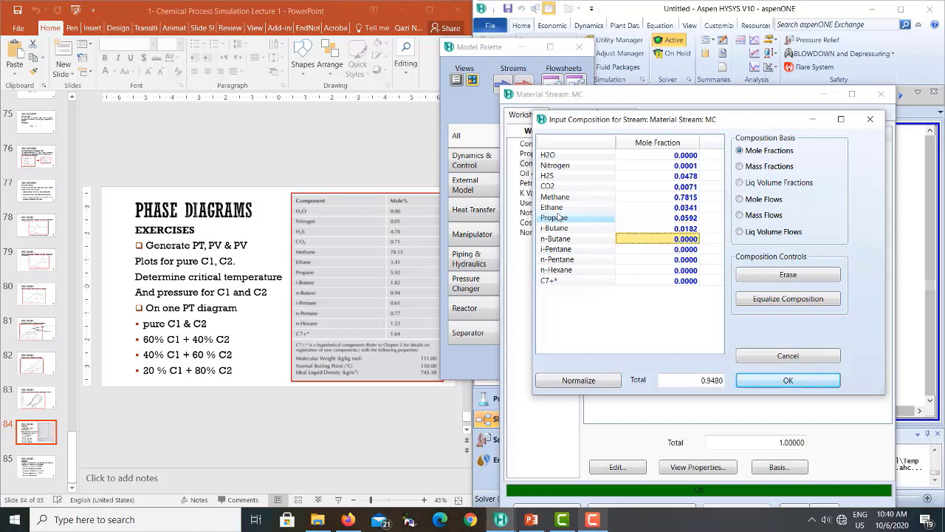
pyautogui.write('0.0094')
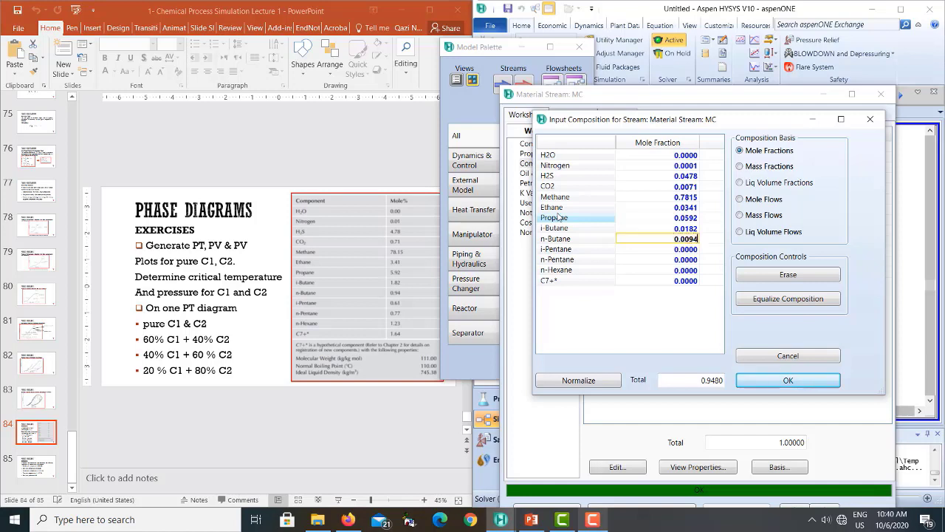
pyautogui.press('Return')
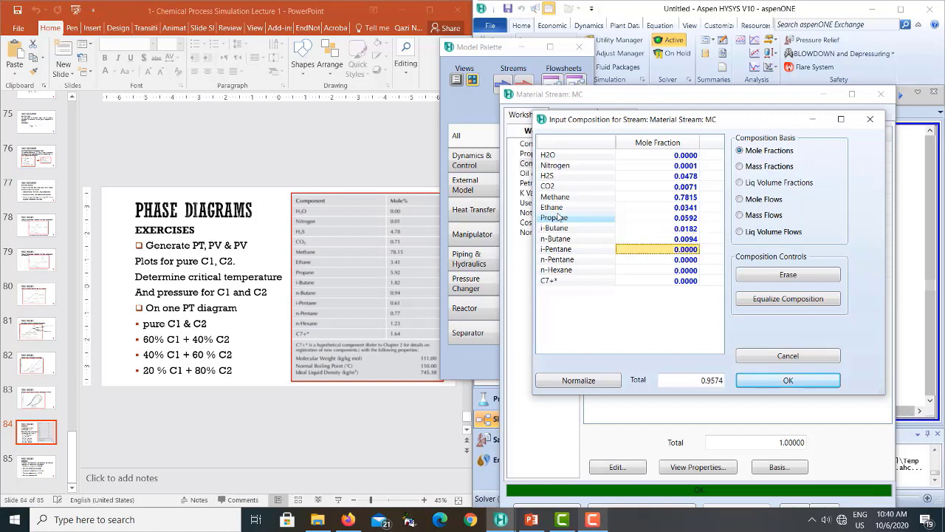
pyautogui.write('0.0061')
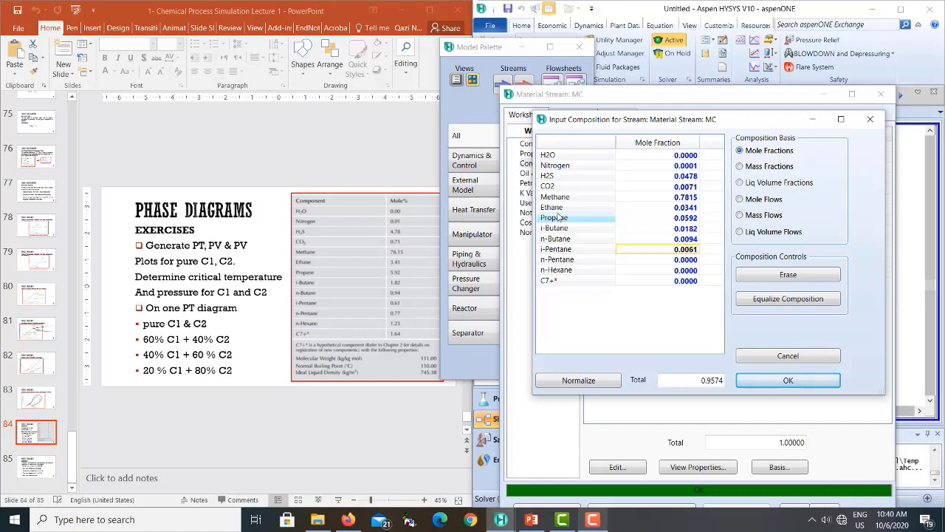
pyautogui.press('Return')
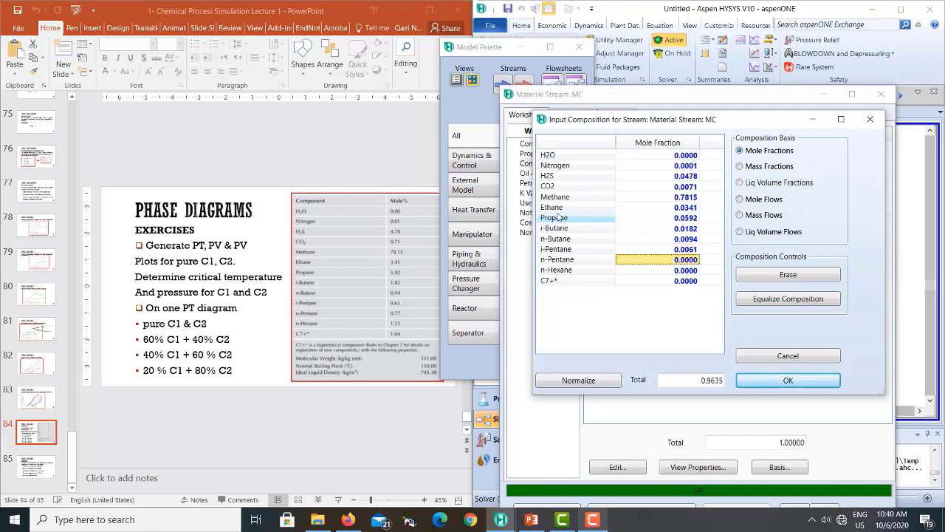
pyautogui.write('0.0077')
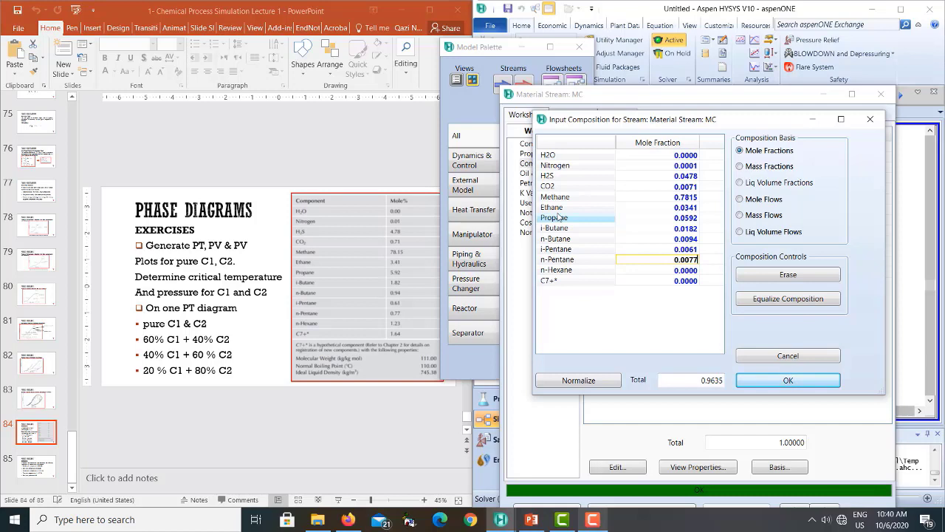
pyautogui.press('Return')
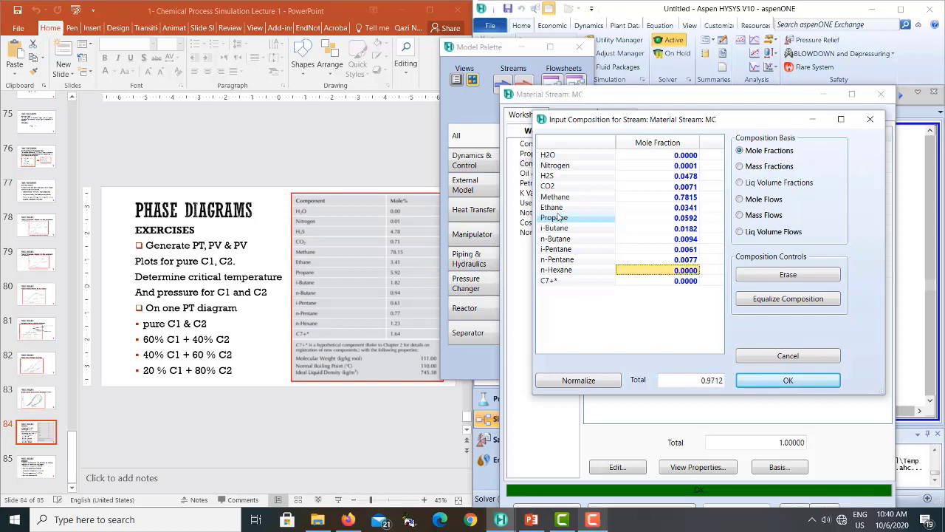
# - Set the mole fractions of the heaviest components to 0.0123 for n-hexane and 0.0164 for C7+*
pyautogui.write('0.0123')
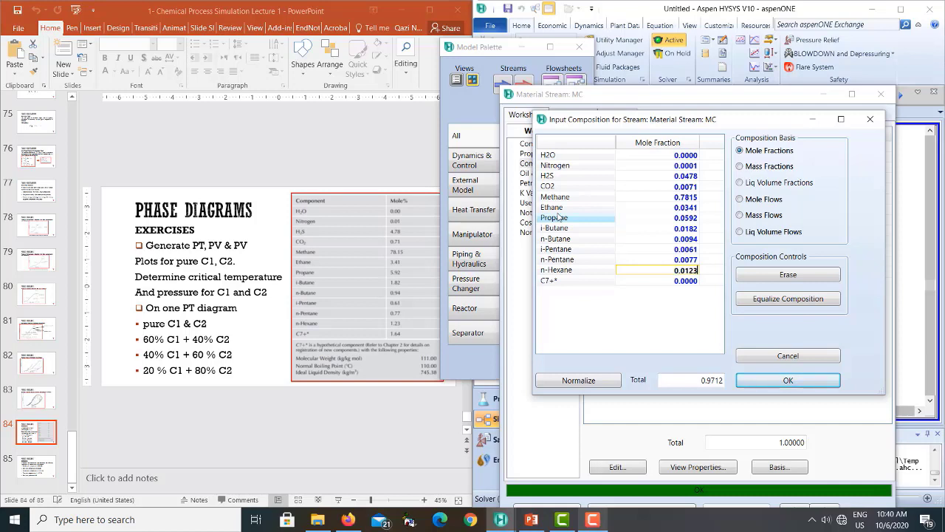
pyautogui.press('Return')
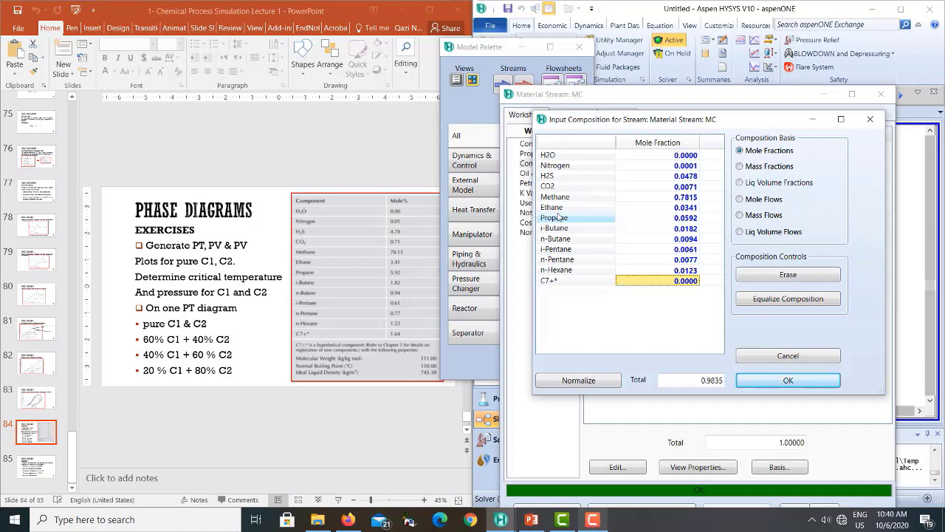
pyautogui.write('0.0')
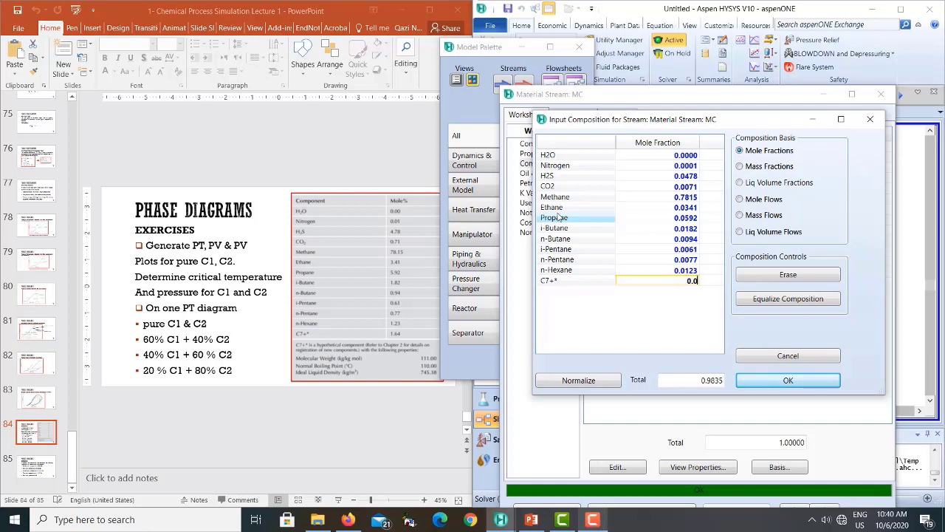
pyautogui.write('164')
pyautogui.press('Return')
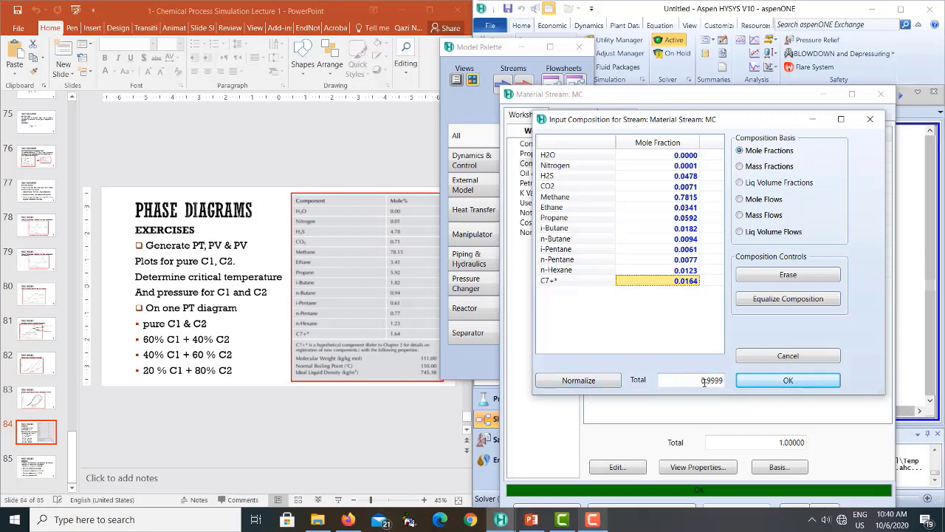
# - Normalize MC's composition, accept it and close the stream's property window
pyautogui.click(577, 380)
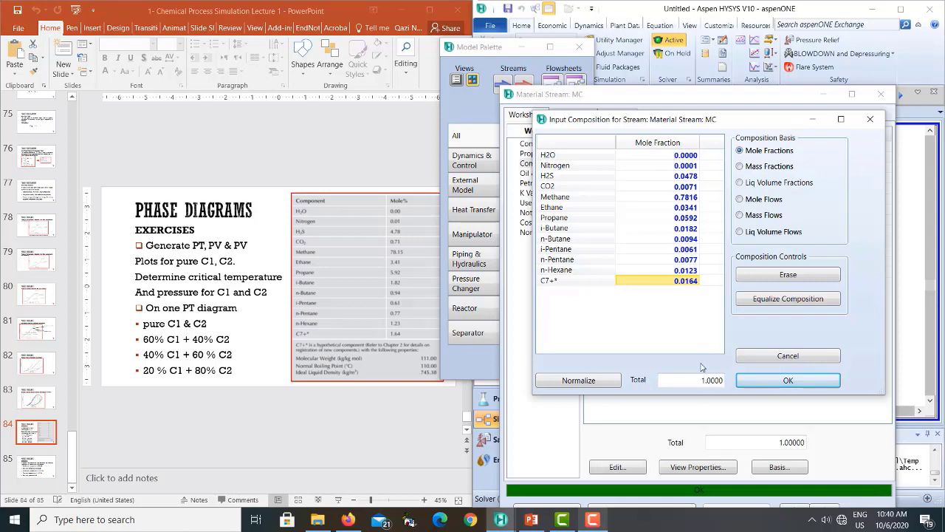
pyautogui.click(789, 381)
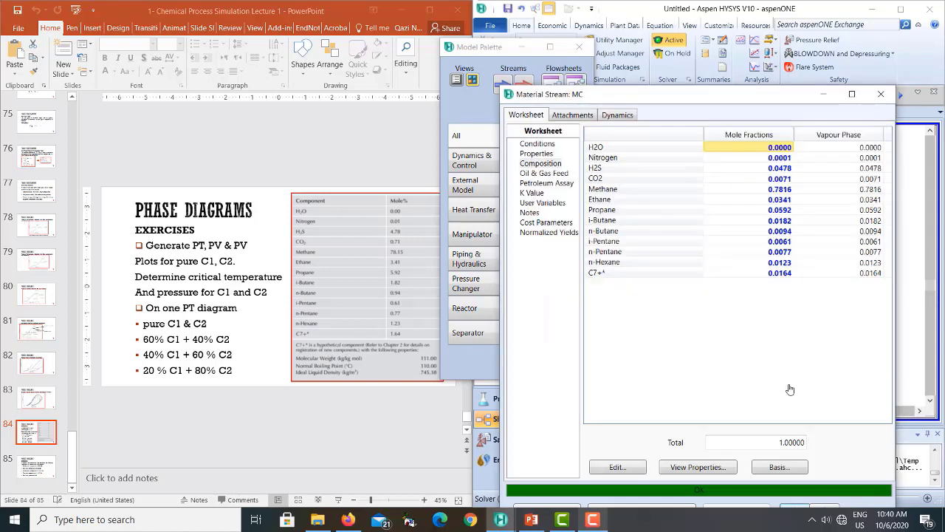
pyautogui.click(881, 94)
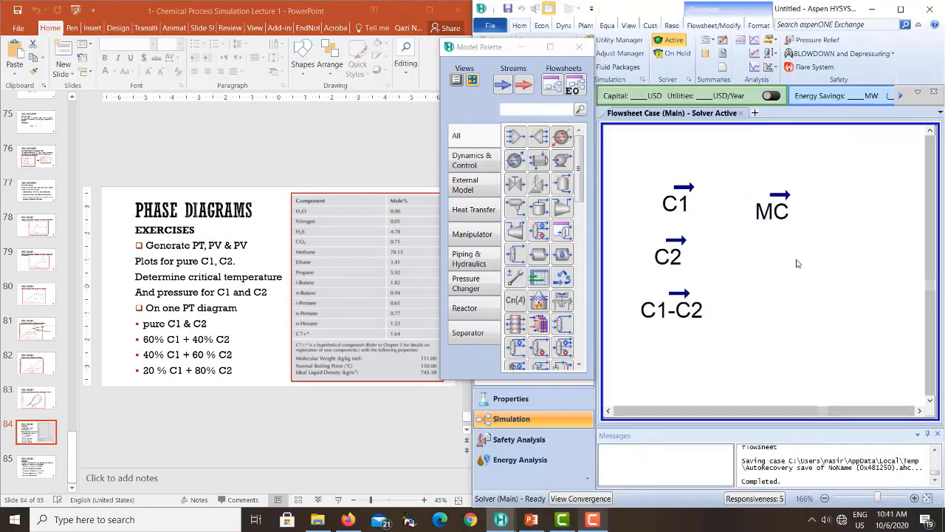
# - Create an Envelope stream analysis for stream MC and confirm MC as its process stream
pyautogui.click(784, 203)
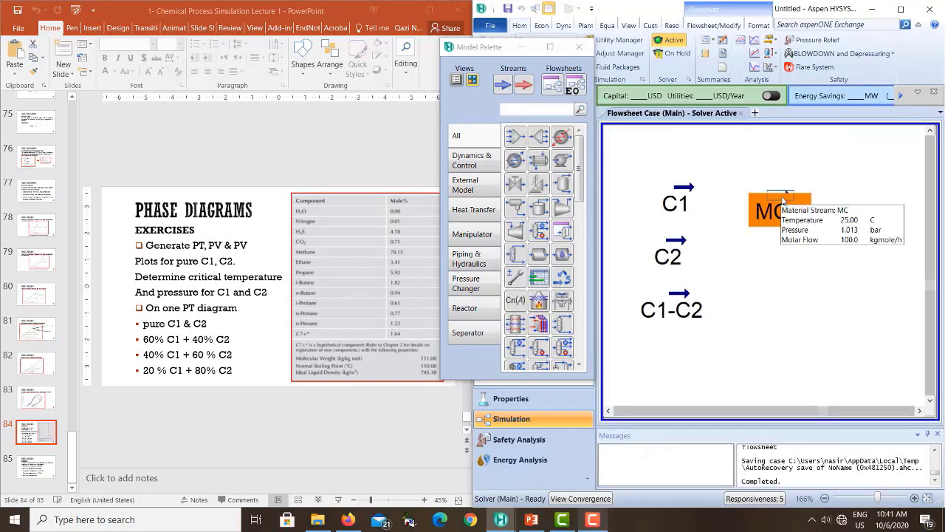
pyautogui.rightClick(785, 203)
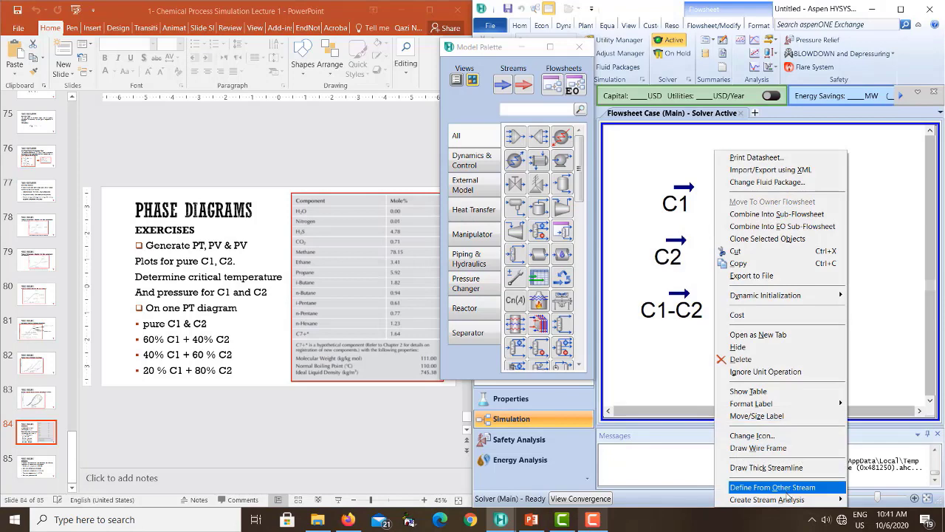
pyautogui.moveTo(788, 499)
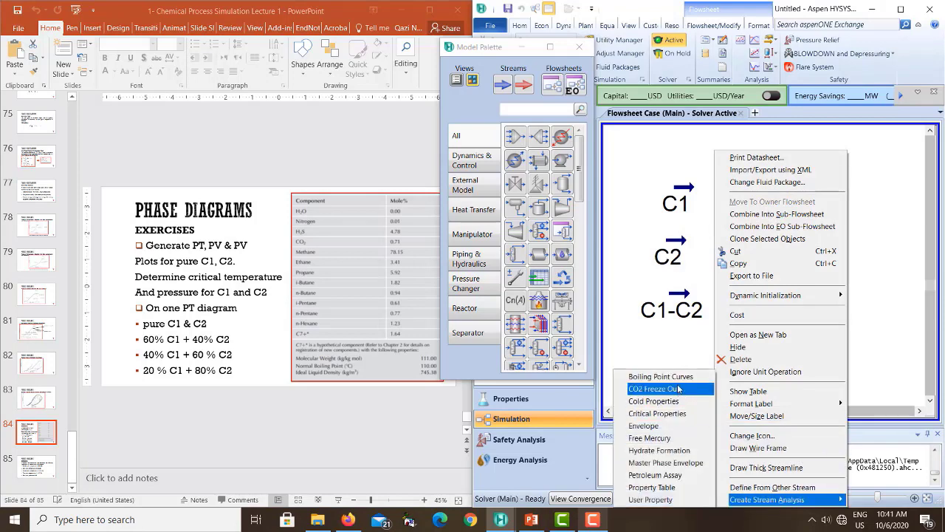
pyautogui.click(661, 426)
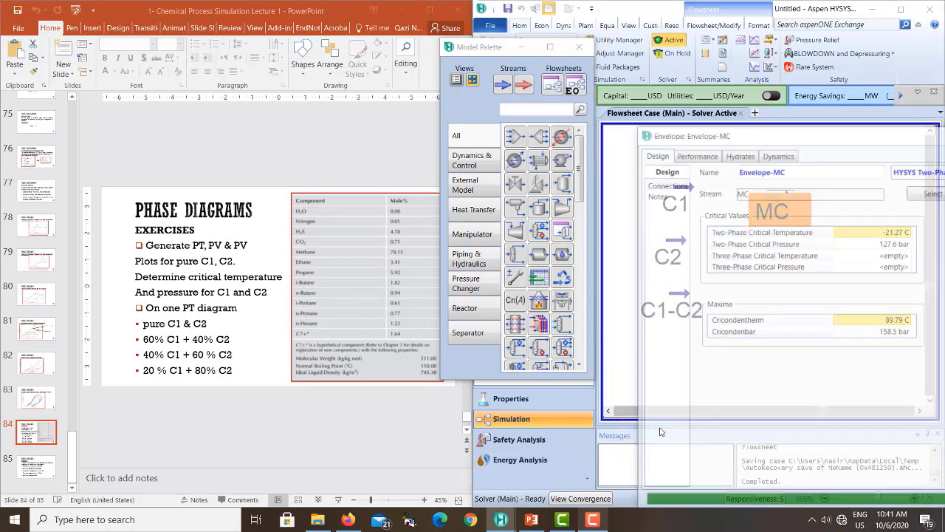
pyautogui.moveTo(807, 139); pyautogui.dragTo(578, 92)
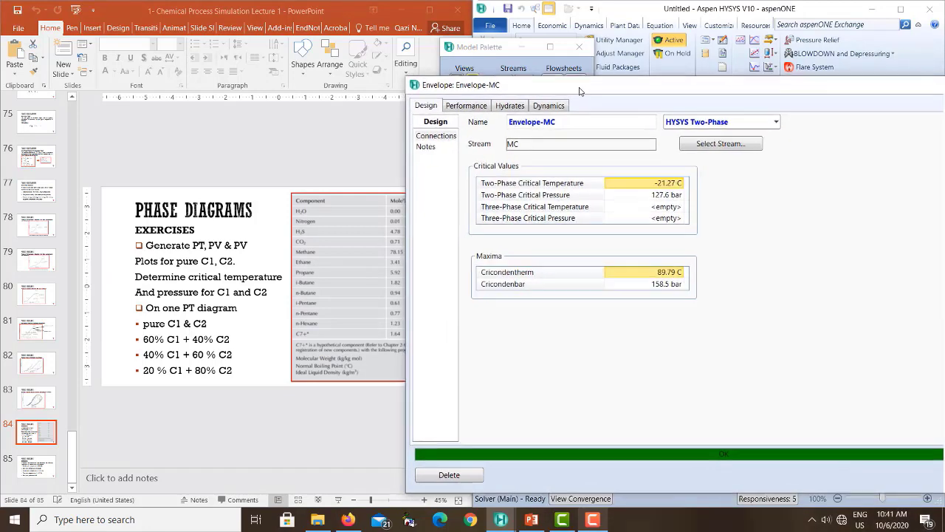
pyautogui.click(700, 145)
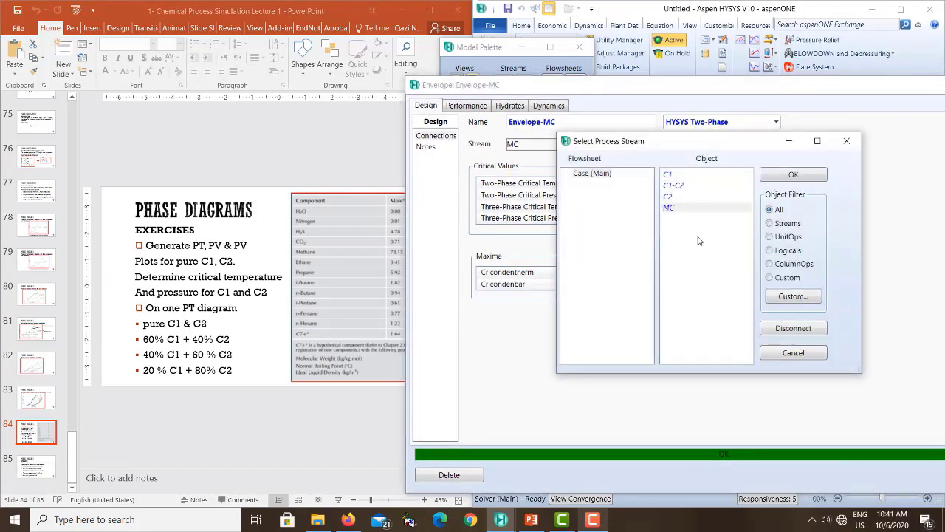
pyautogui.click(669, 208)
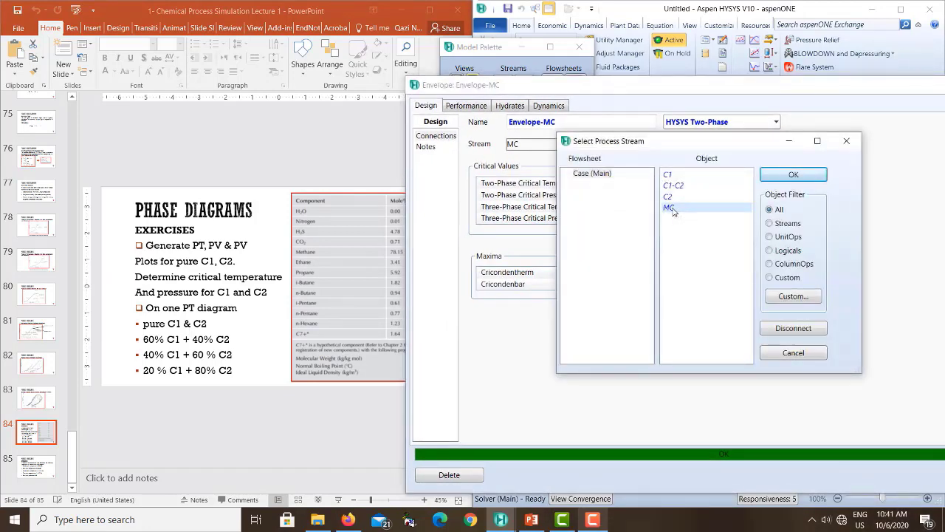
pyautogui.click(793, 174)
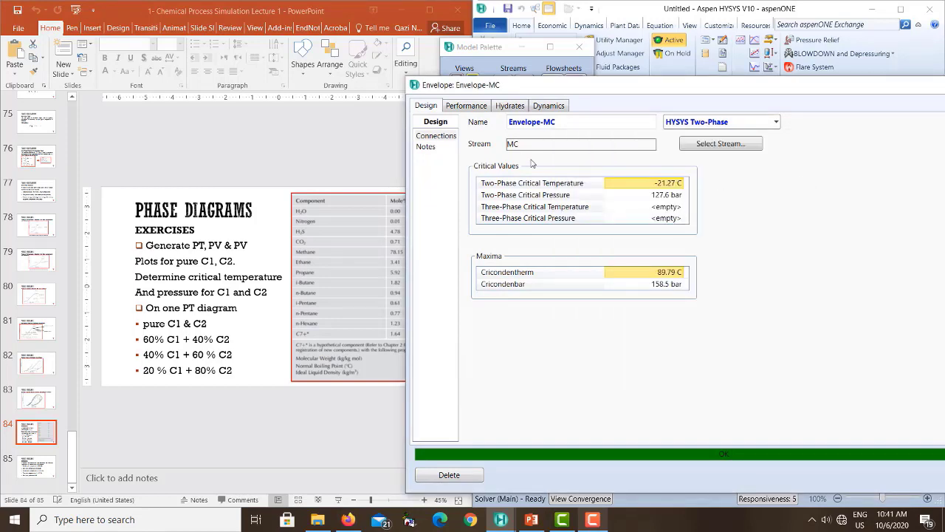
# - Review the Bubble Pt and Dew Pt performance tables of MC's envelope
pyautogui.click(460, 109)
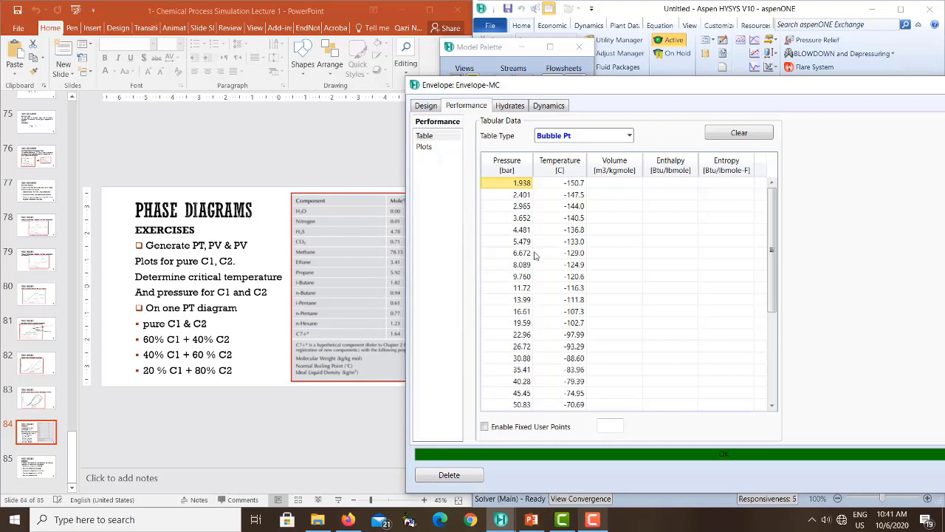
pyautogui.click(629, 136)
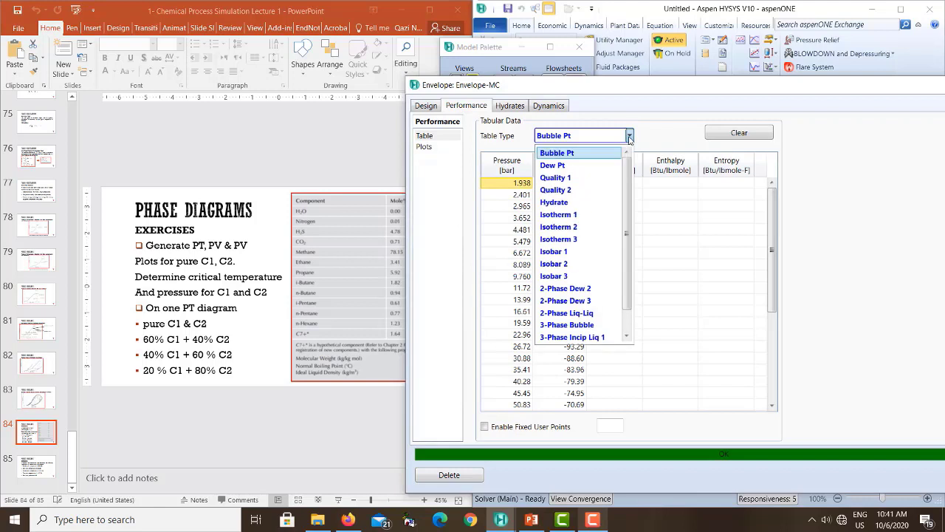
pyautogui.click(569, 166)
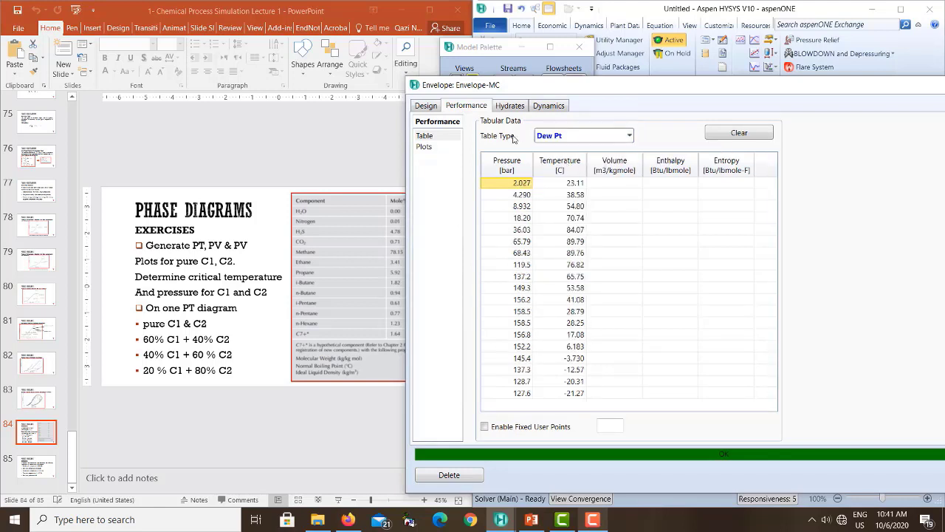
pyautogui.click(629, 138)
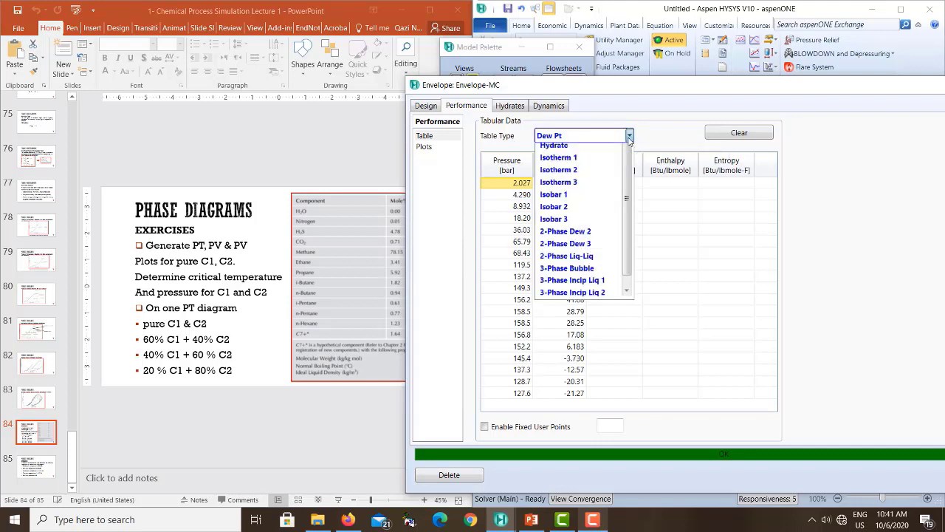
pyautogui.click(627, 154)
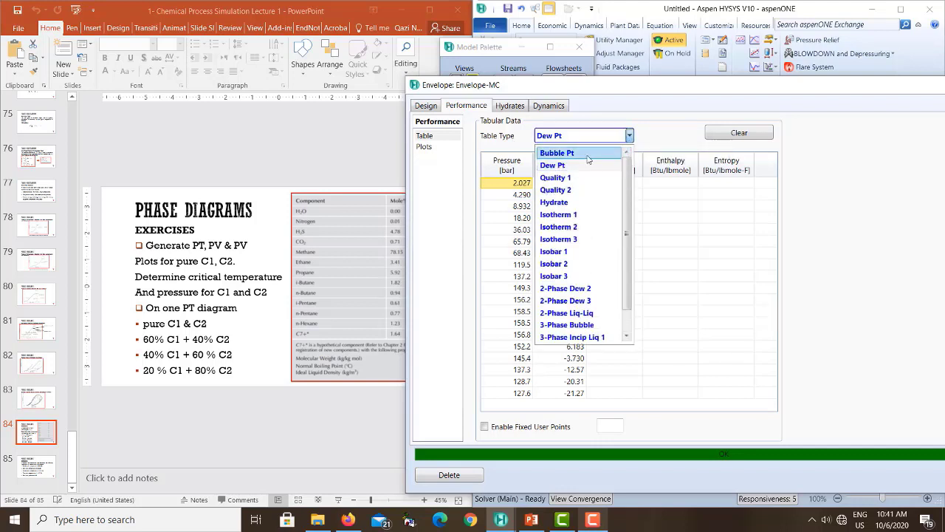
pyautogui.click(588, 156)
# - Display MC's pressure-temperature envelope plot and examine the bubble and dew curves with the full plot in view
pyautogui.click(425, 147)
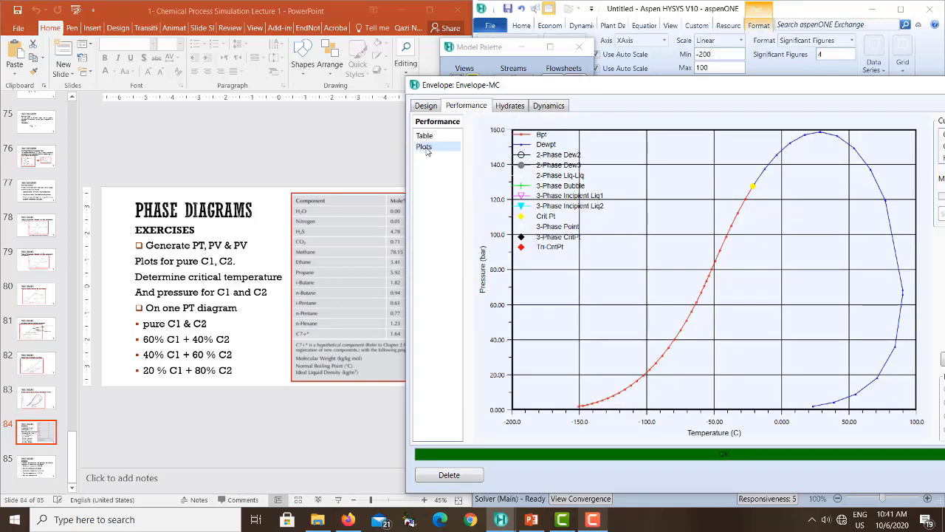
pyautogui.moveTo(691, 87); pyautogui.dragTo(573, 88)
pyautogui.moveTo(499, 390)
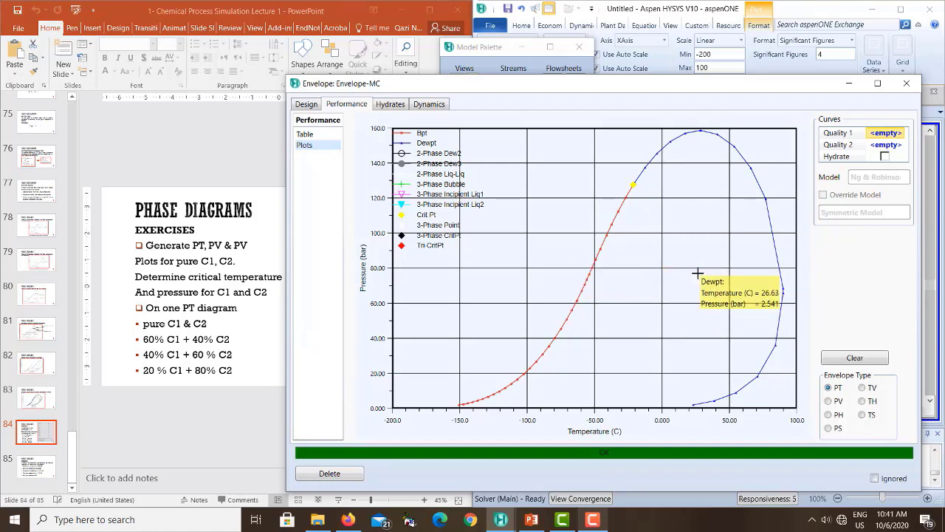
pyautogui.moveTo(557, 89); pyautogui.dragTo(721, 107)
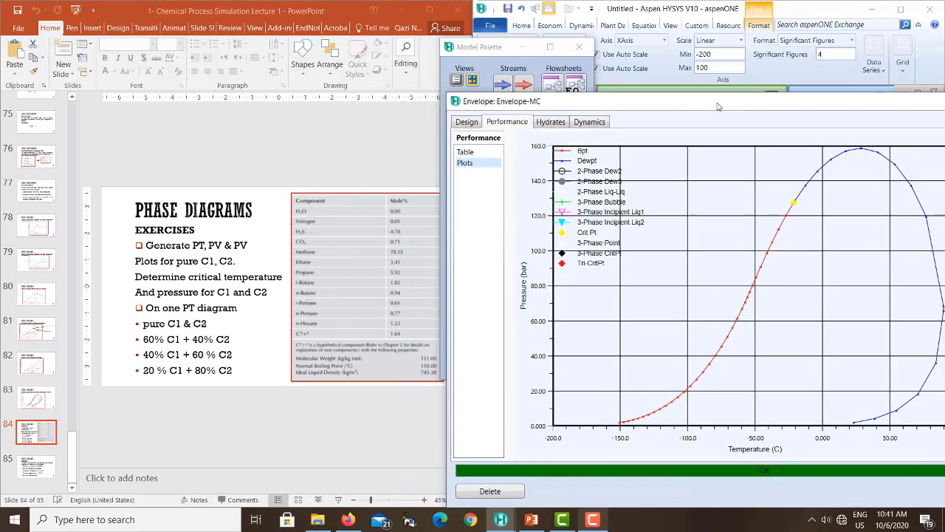
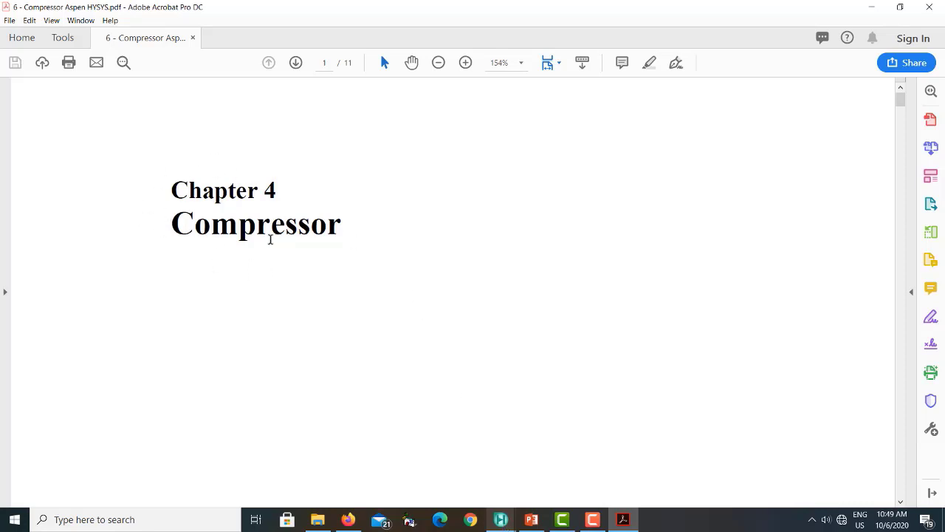
# - Read the introduction of the compressor chapter, noting which stream properties the Compressor operation calculates
pyautogui.scroll(-10, 270, 240)
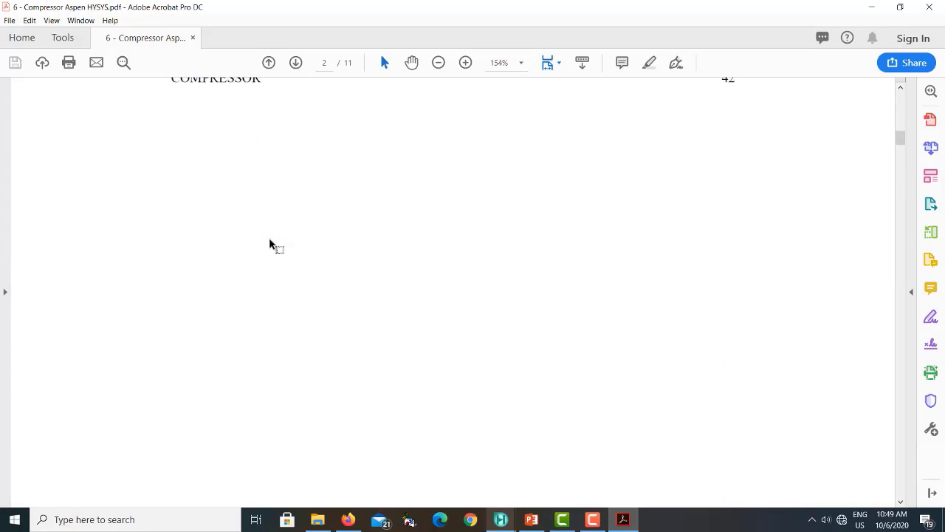
pyautogui.scroll(-1, 270, 245)
pyautogui.scroll(-8, 270, 242)
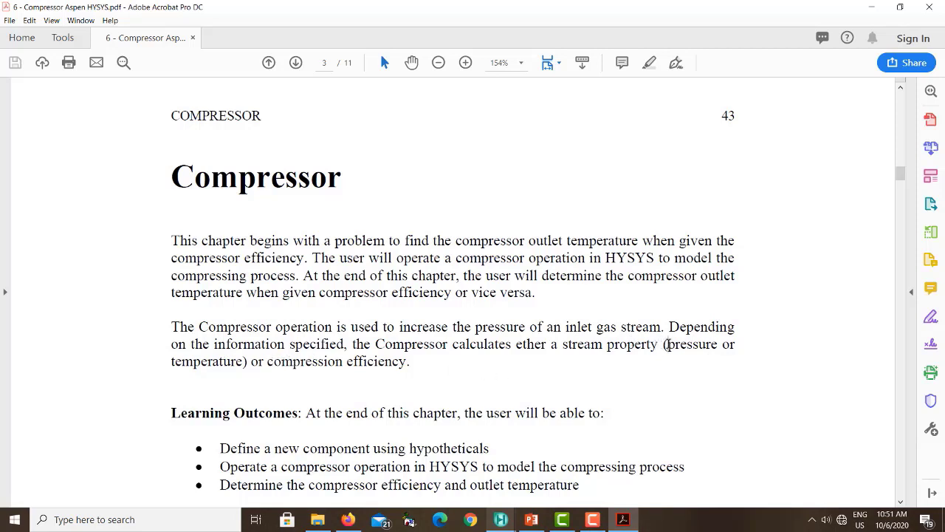
pyautogui.moveTo(666, 345); pyautogui.dragTo(717, 344)
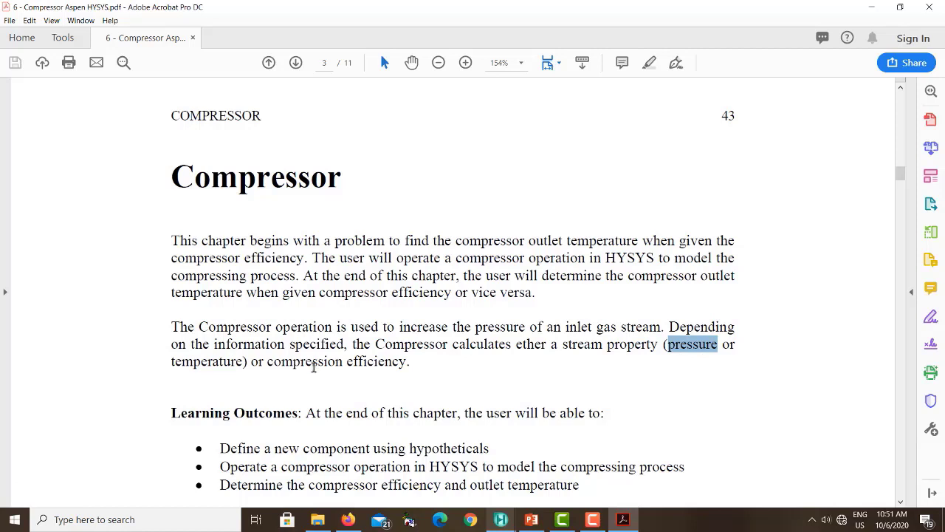
pyautogui.scroll(-3, 313, 367)
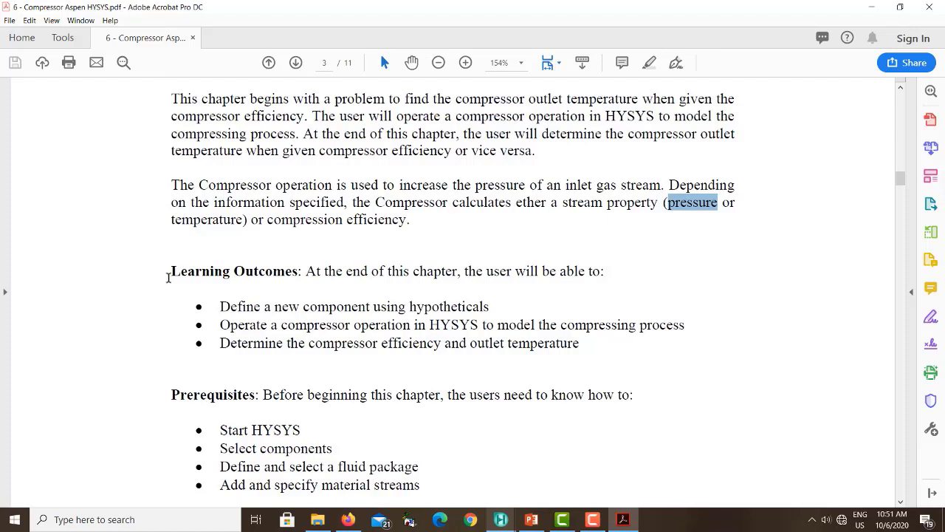
# - Examine the compressor chapter's learning outcomes on hypotheticals, compressor operation, efficiency and outlet temperature, and its prerequisites
pyautogui.moveTo(170, 272); pyautogui.dragTo(670, 269)
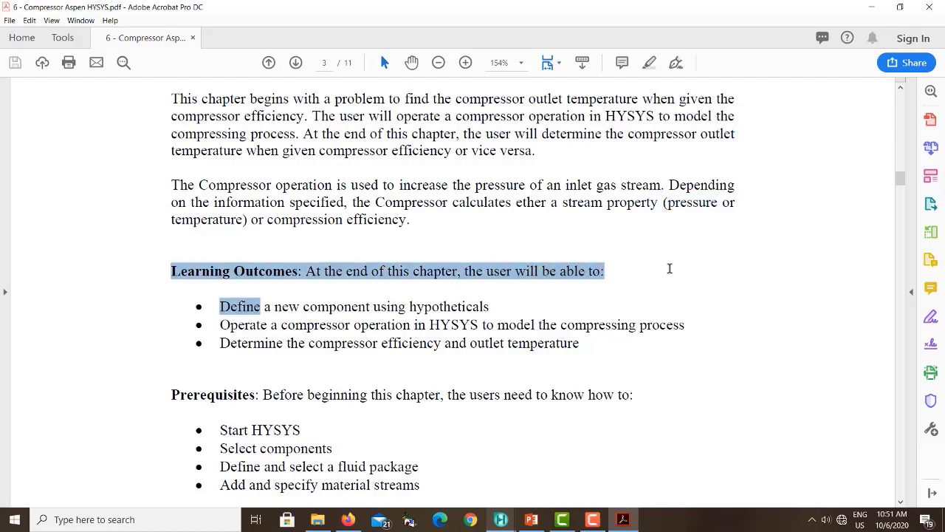
pyautogui.click(244, 305)
pyautogui.moveTo(220, 306); pyautogui.dragTo(490, 306)
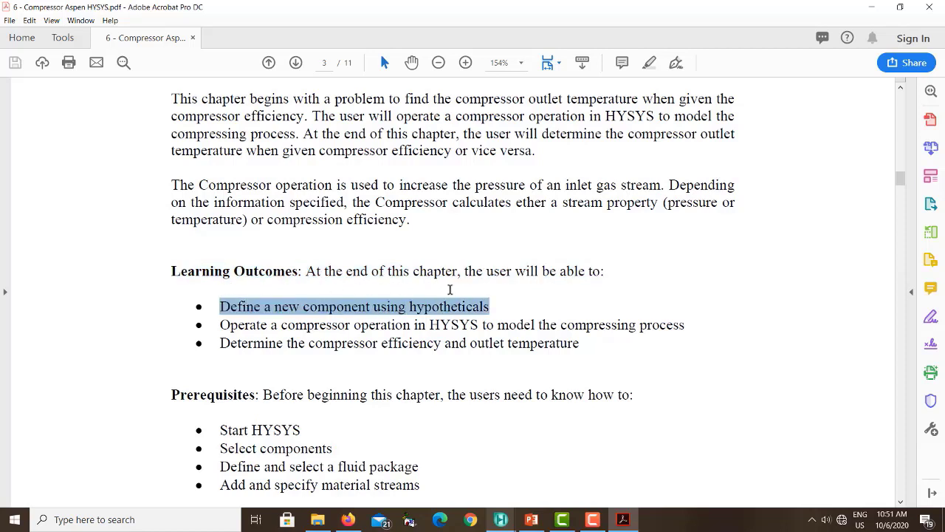
pyautogui.click(389, 289)
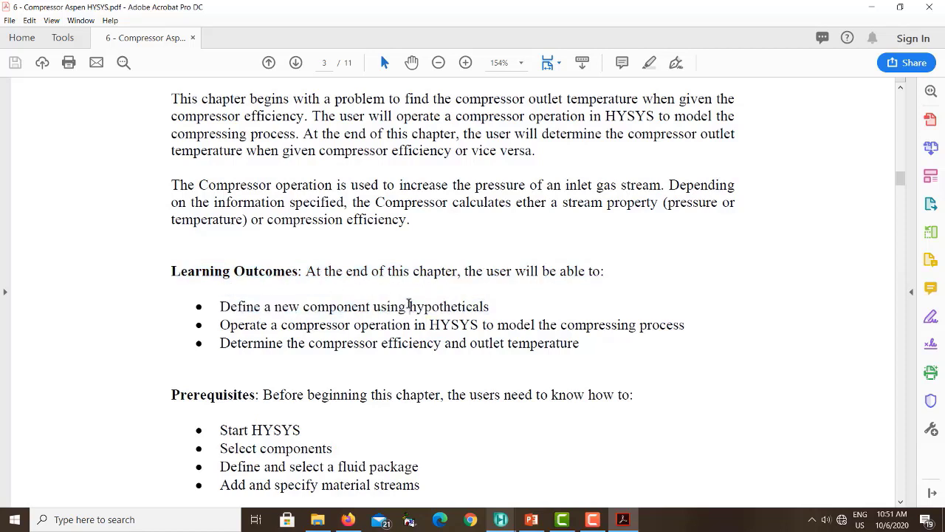
pyautogui.moveTo(409, 305); pyautogui.dragTo(491, 305)
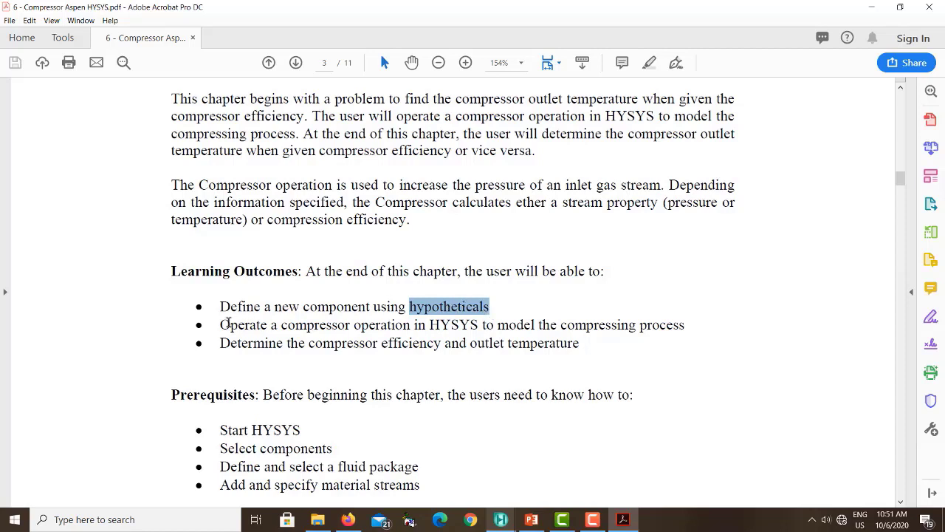
pyautogui.moveTo(221, 325); pyautogui.dragTo(684, 322)
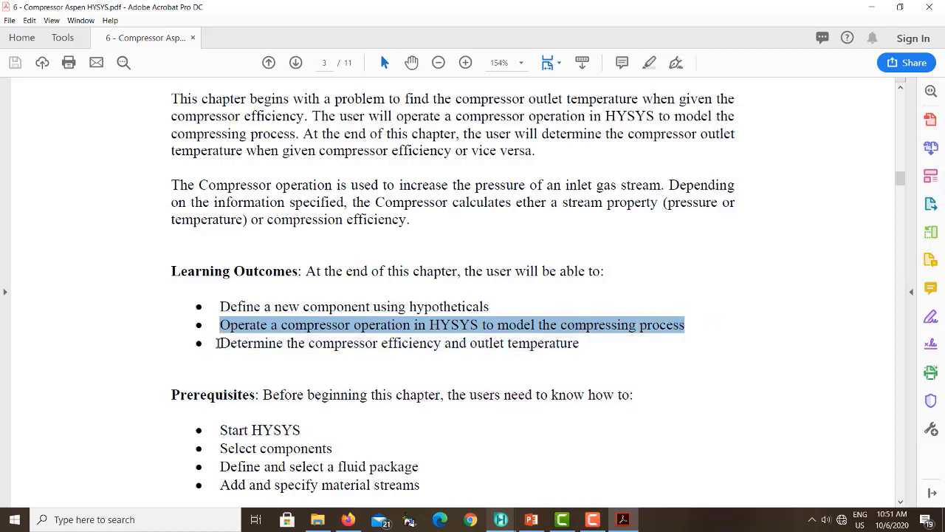
pyautogui.moveTo(216, 343); pyautogui.dragTo(473, 343)
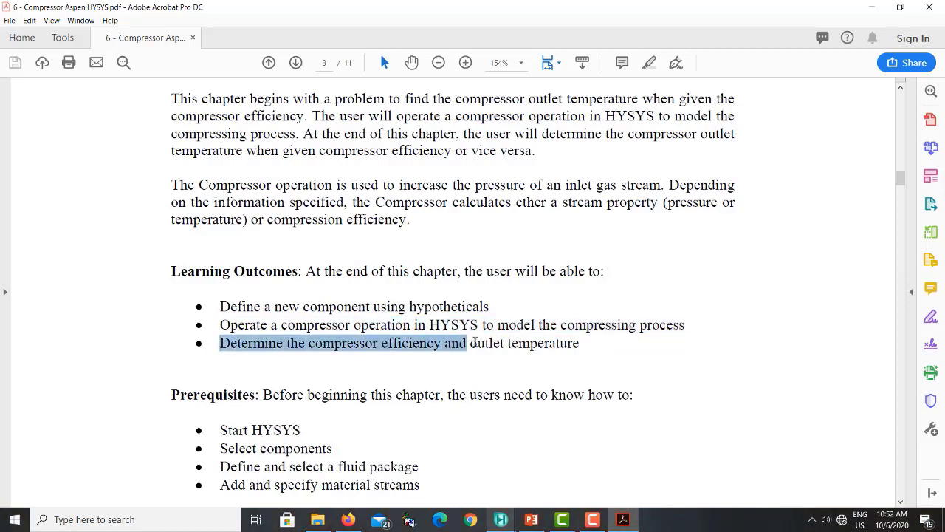
pyautogui.click(477, 342)
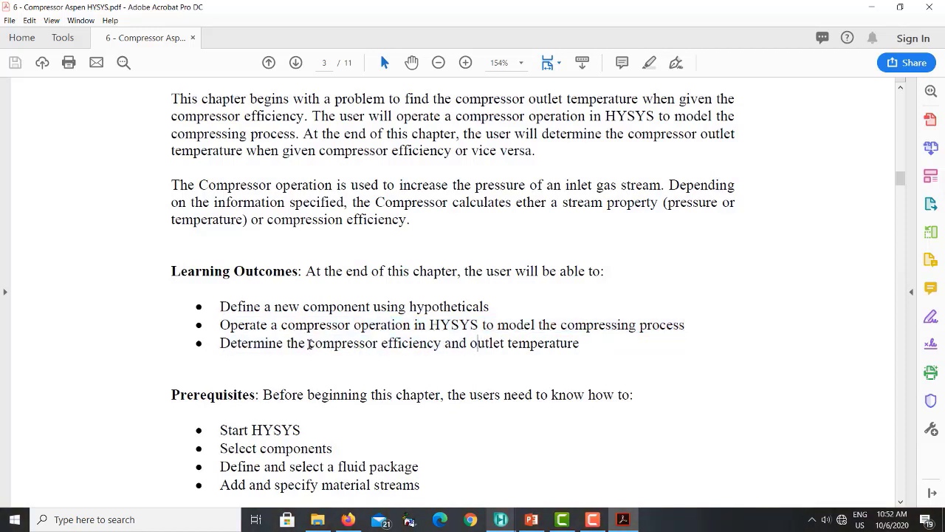
pyautogui.moveTo(308, 342); pyautogui.dragTo(579, 343)
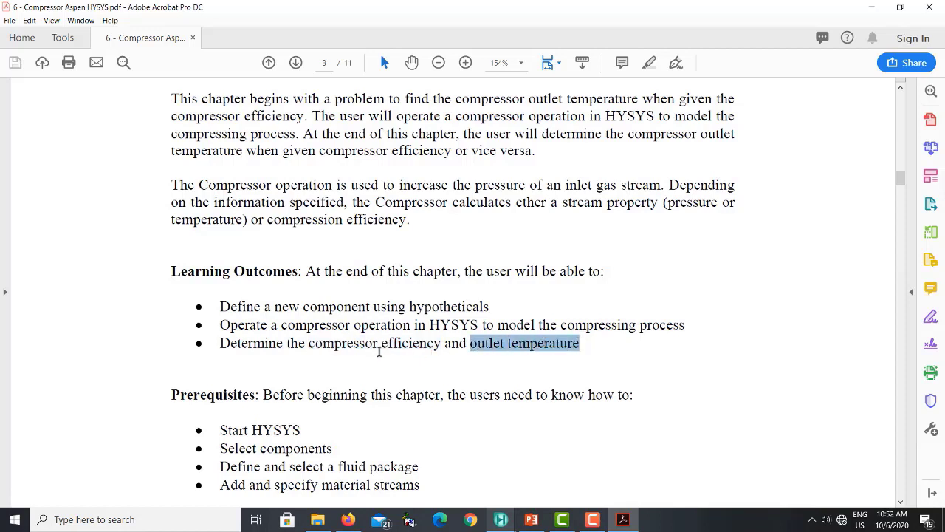
pyautogui.moveTo(309, 342); pyautogui.dragTo(441, 343)
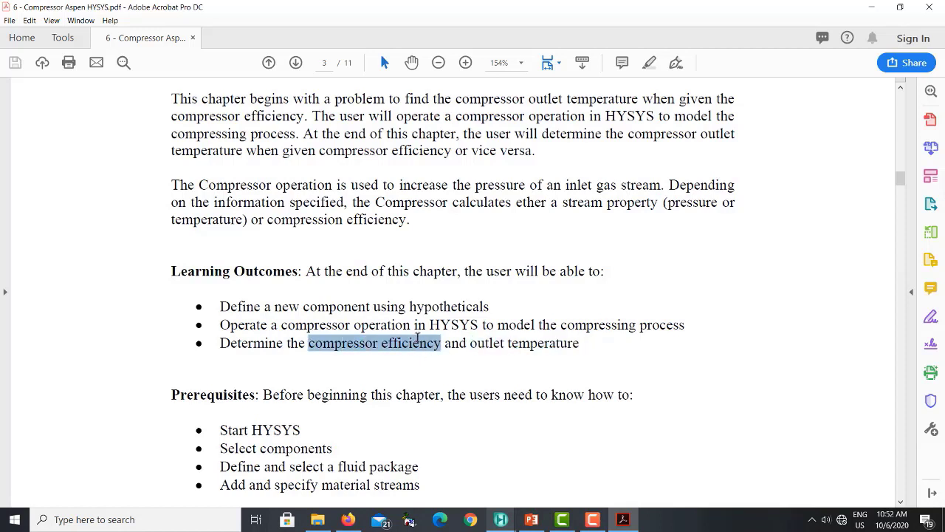
pyautogui.scroll(-3, 552, 357)
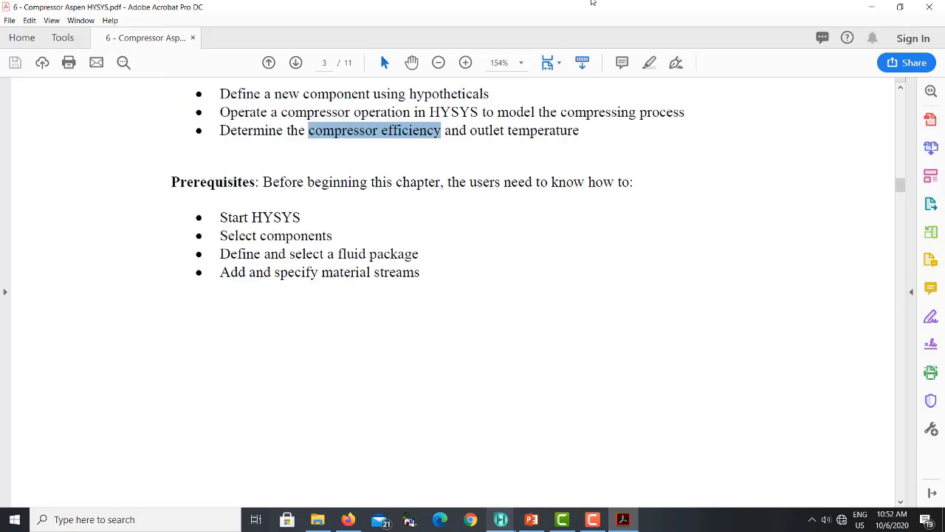
# - Arrange the compressor PDF side by side with Aspen HYSYS and close all open HYSYS cases without saving
pyautogui.moveTo(321, 13); pyautogui.dragTo(1, 110)
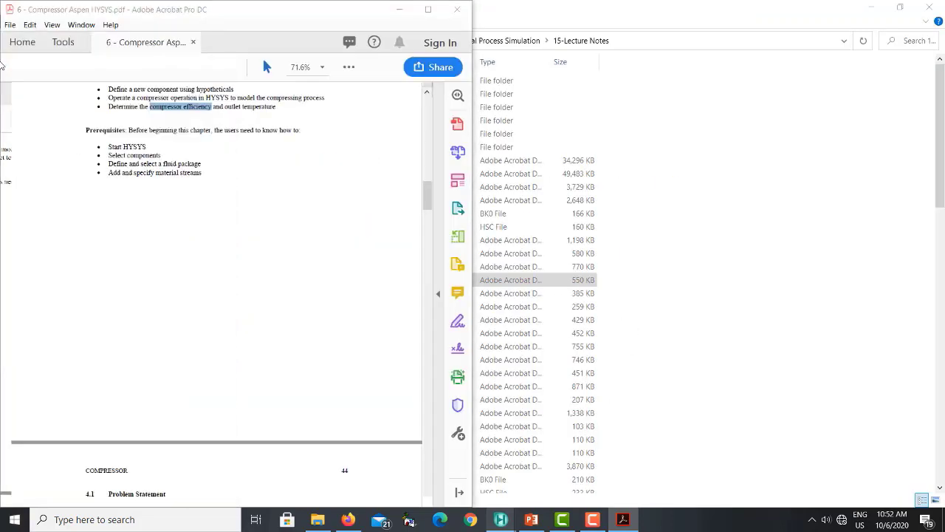
pyautogui.click(822, 114)
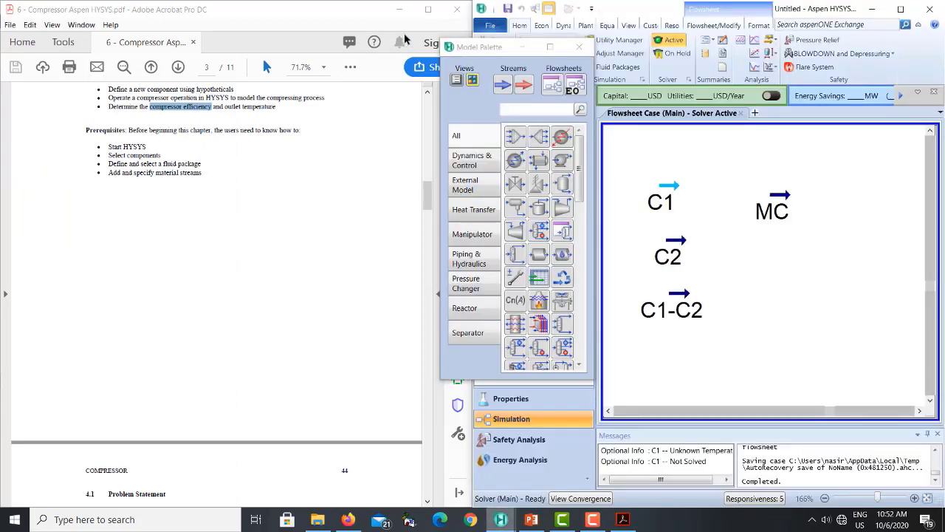
pyautogui.click(487, 25)
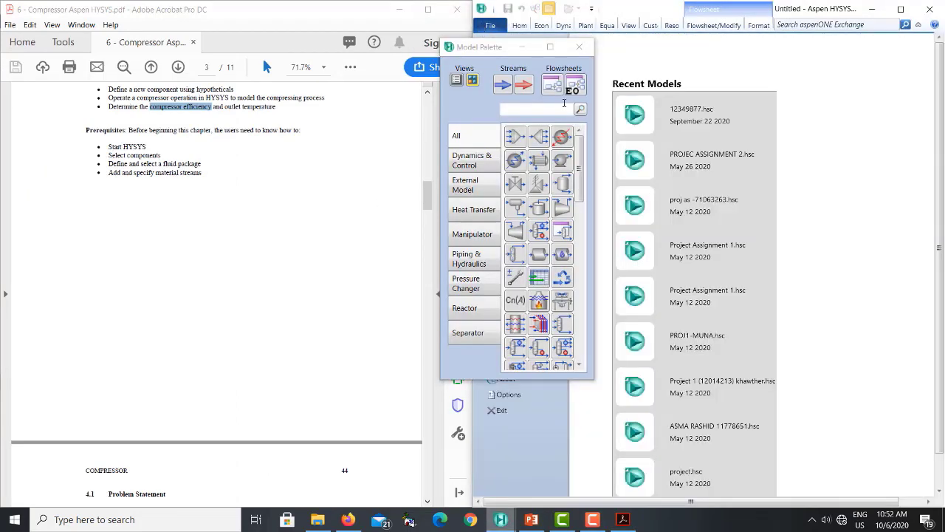
pyautogui.click(583, 48)
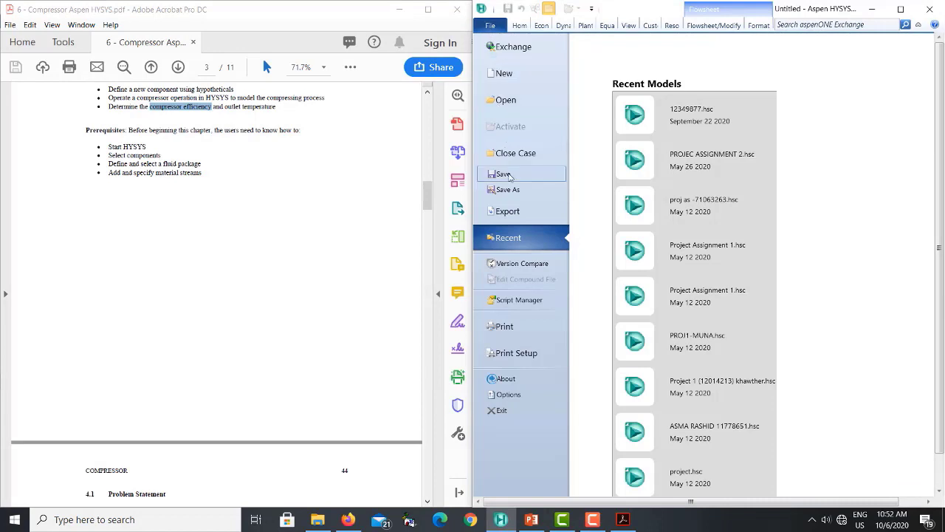
pyautogui.click(516, 157)
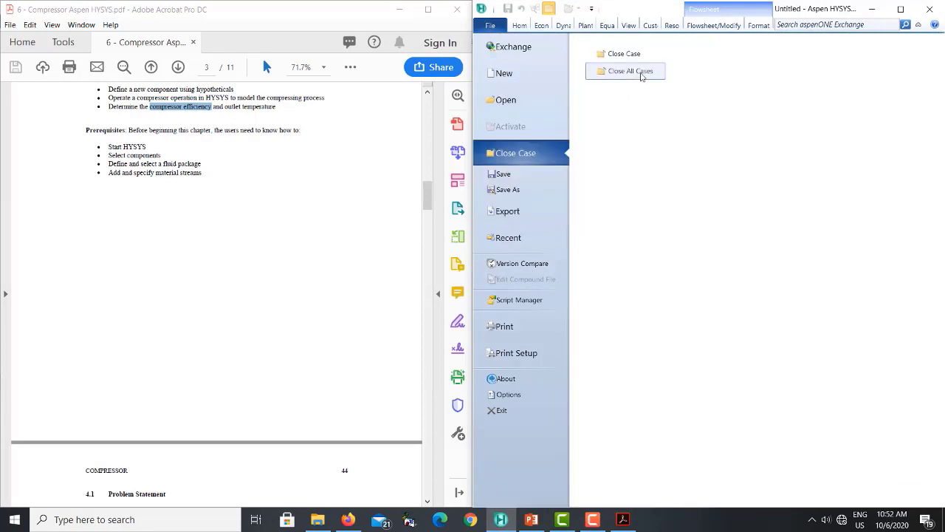
pyautogui.click(643, 77)
pyautogui.click(515, 307)
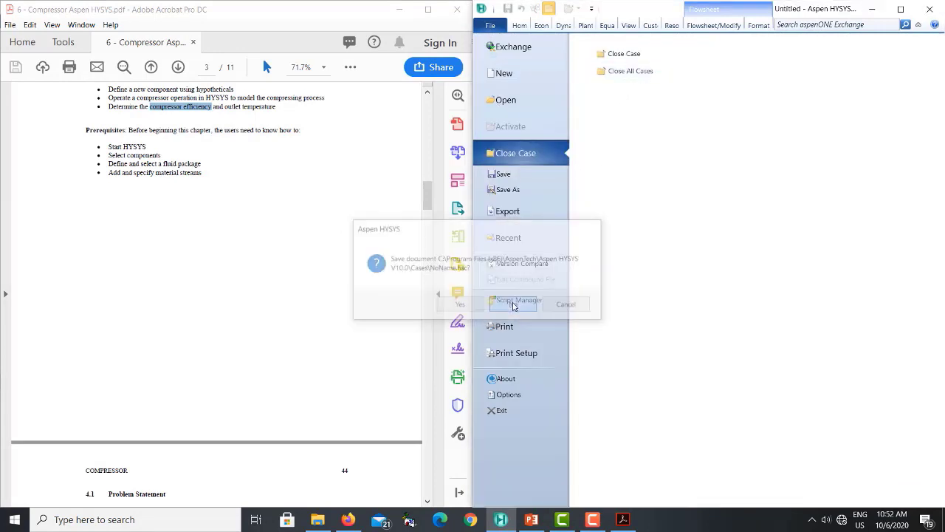
# - Create a new blank simulation case
pyautogui.click(494, 25)
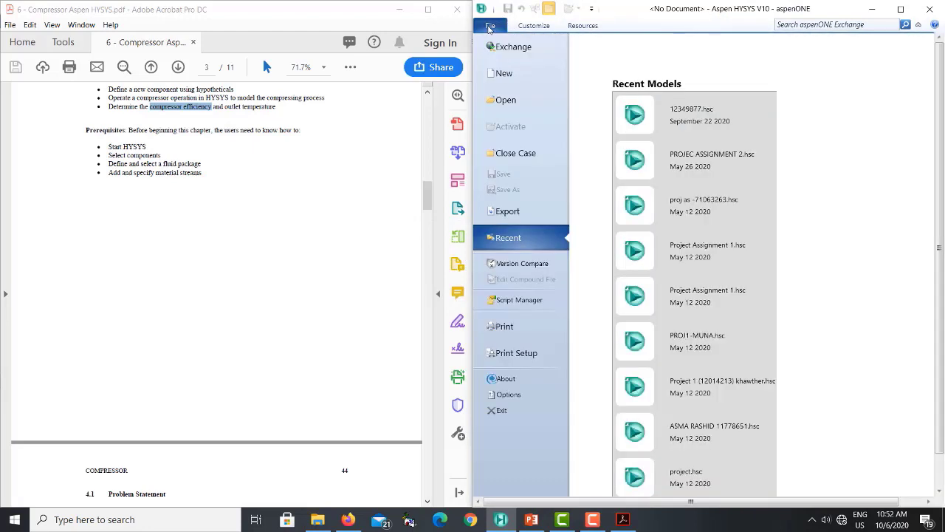
pyautogui.click(502, 73)
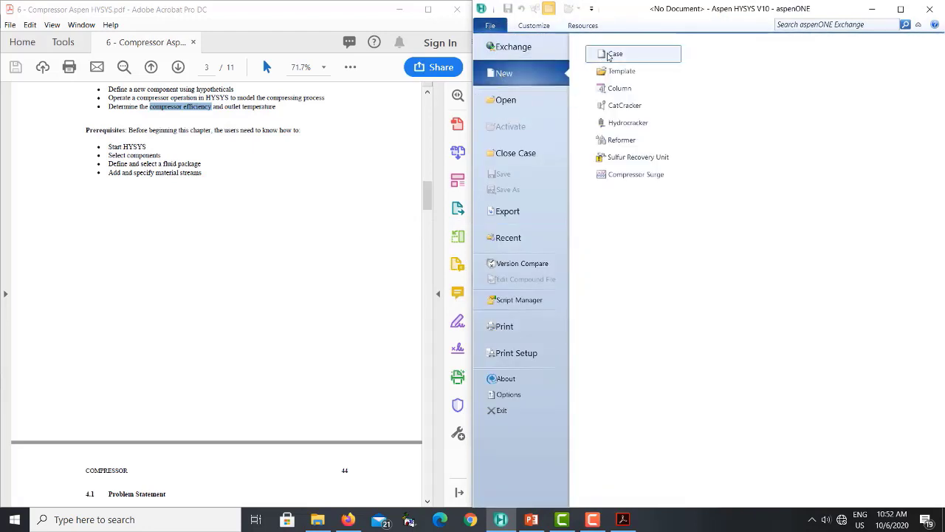
pyautogui.click(613, 55)
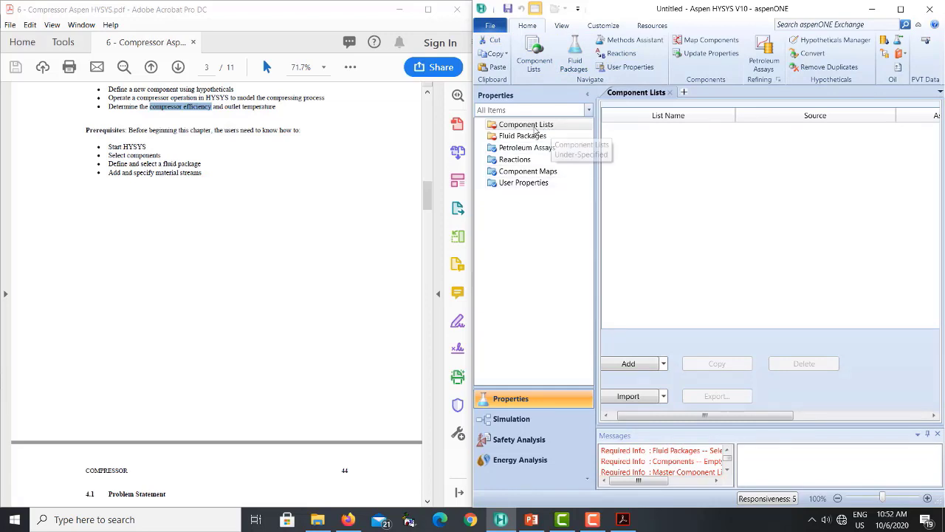
# - In the compressor PDF, zoom to 100% and examine the property package and components in section 4.3, Defining the Simulation Basis
pyautogui.scroll(-4, 291, 222)
pyautogui.scroll(-4, 290, 221)
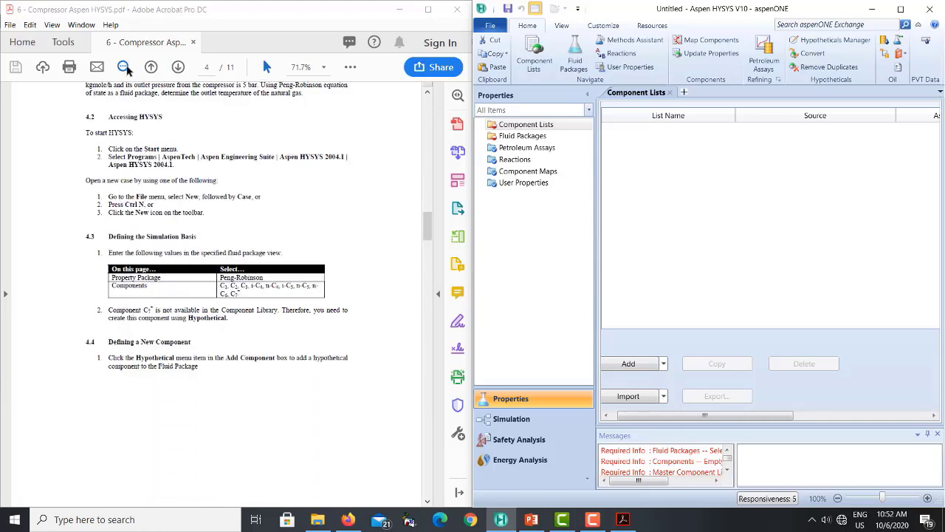
pyautogui.click(124, 67)
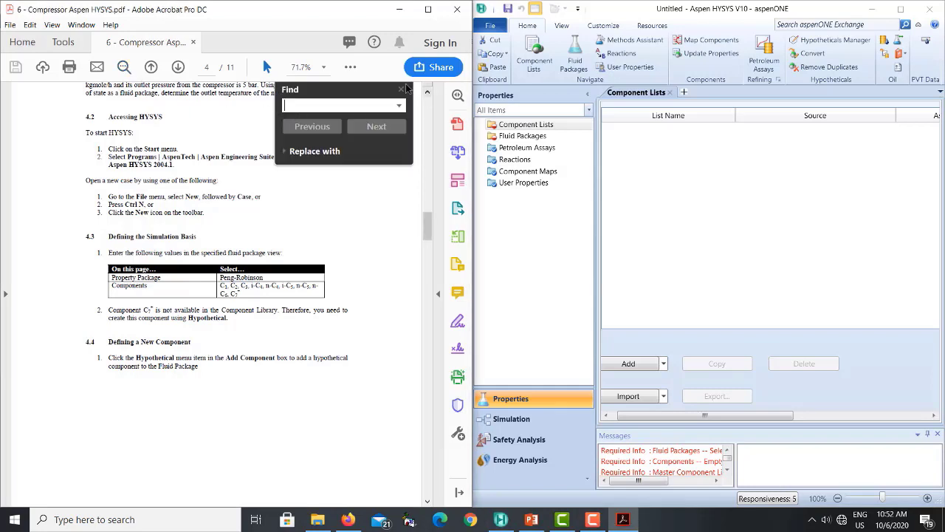
pyautogui.click(402, 89)
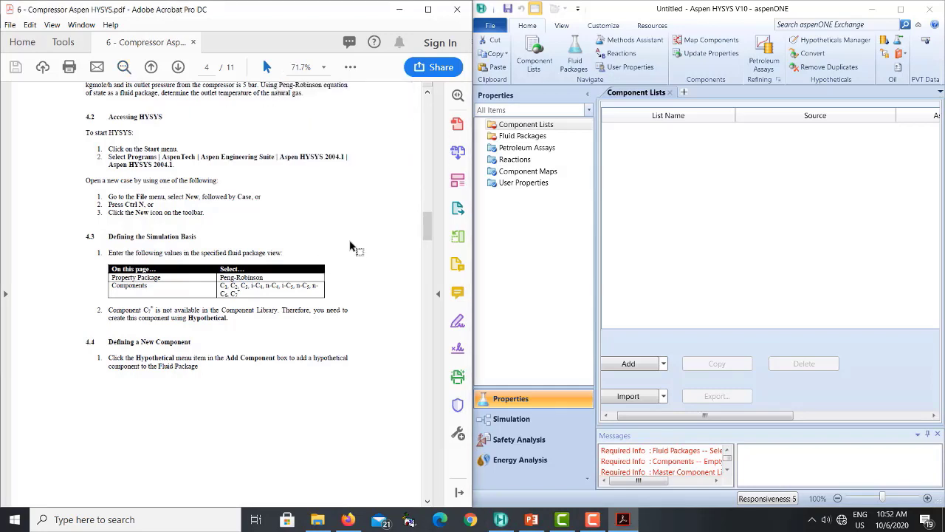
pyautogui.click(323, 67)
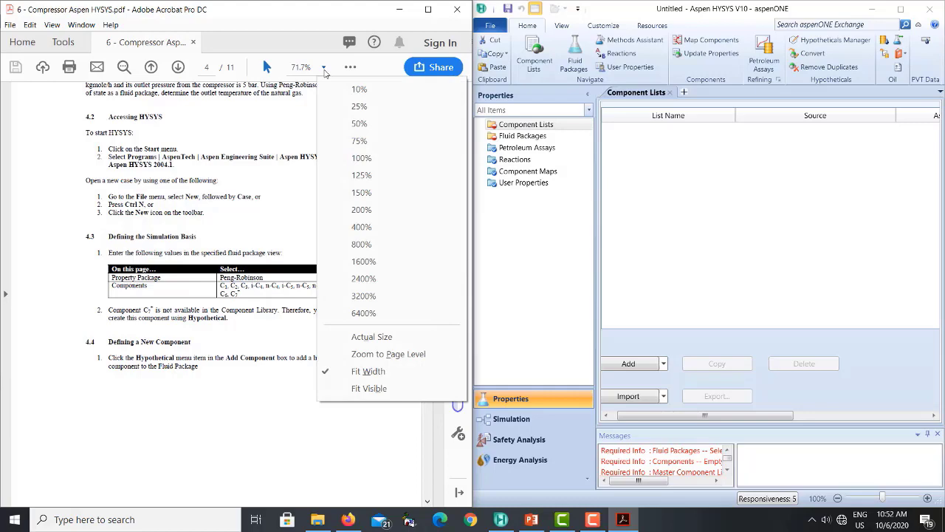
pyautogui.click(350, 160)
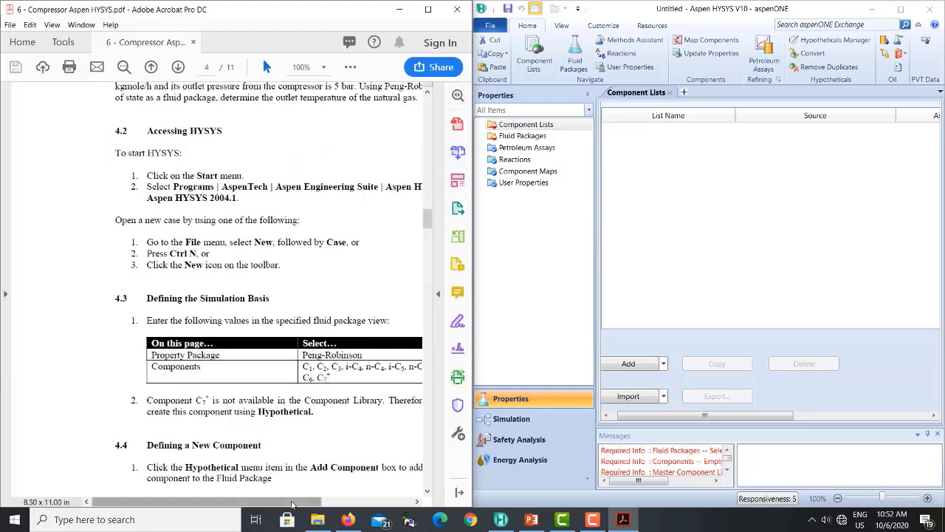
pyautogui.moveTo(292, 504); pyautogui.dragTo(344, 504)
pyautogui.scroll(-3, 315, 385)
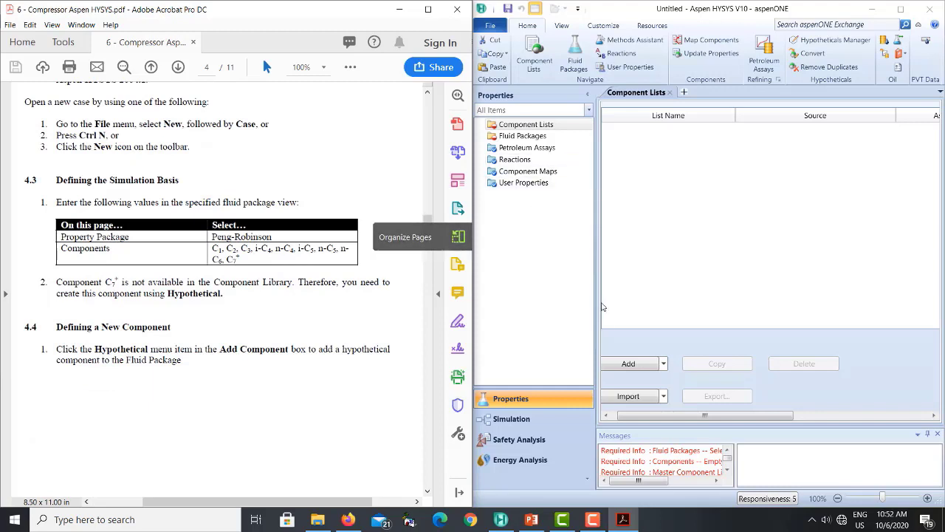
# - In Aspen HYSYS, create a component list and add the pure components from Methane through n-Hexane
pyautogui.click(628, 364)
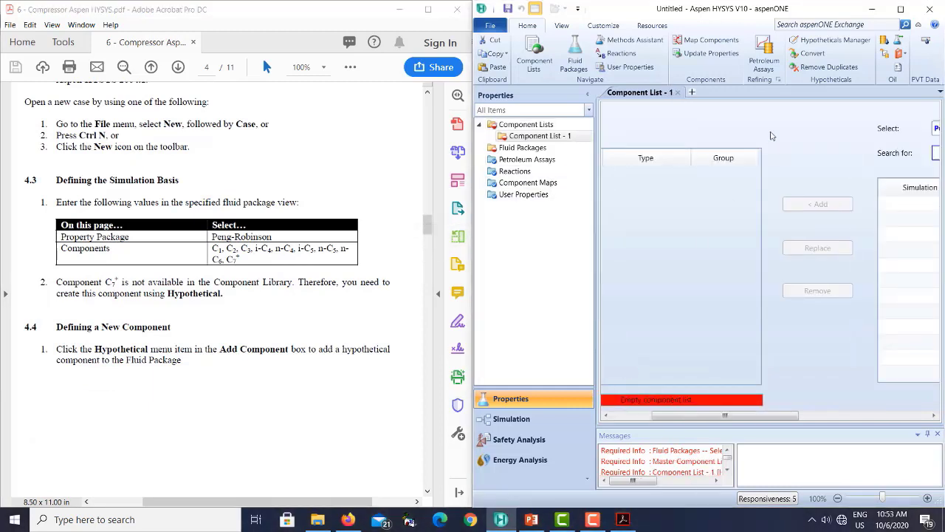
pyautogui.moveTo(785, 416); pyautogui.dragTo(907, 405)
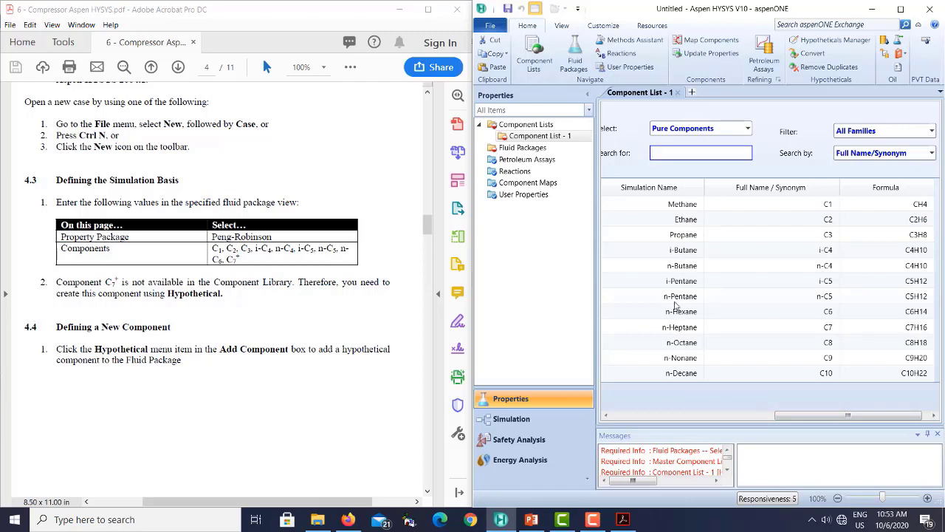
pyautogui.click(683, 207)
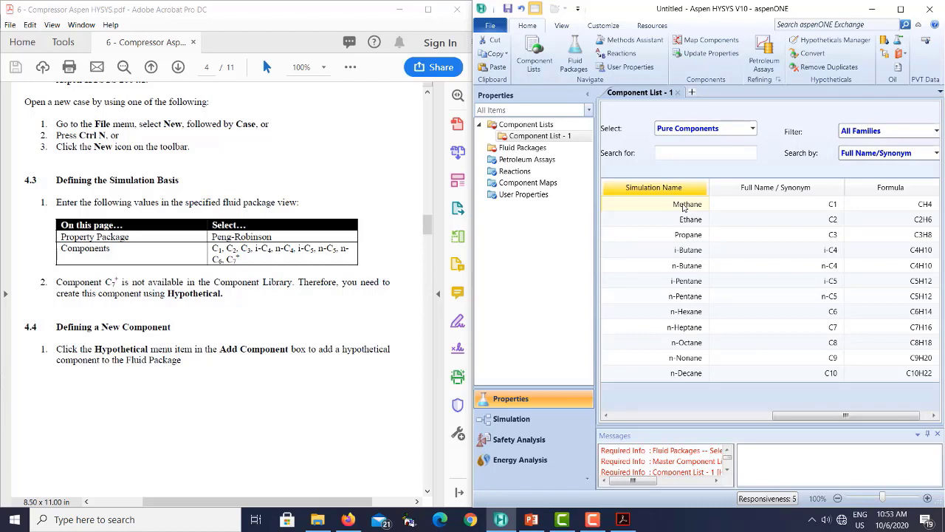
pyautogui.keyDown('shift'); pyautogui.click(686, 312); pyautogui.keyUp('shift')
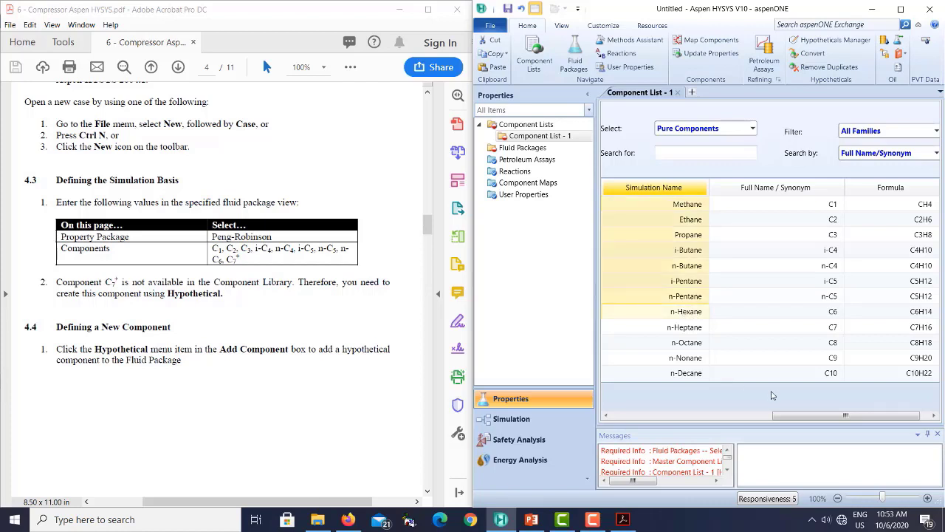
pyautogui.moveTo(779, 415); pyautogui.dragTo(685, 415)
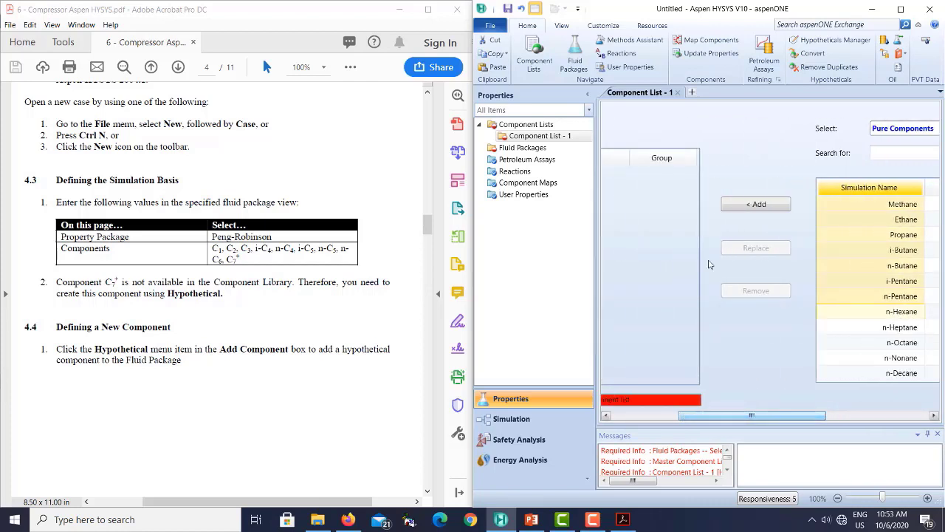
pyautogui.click(746, 204)
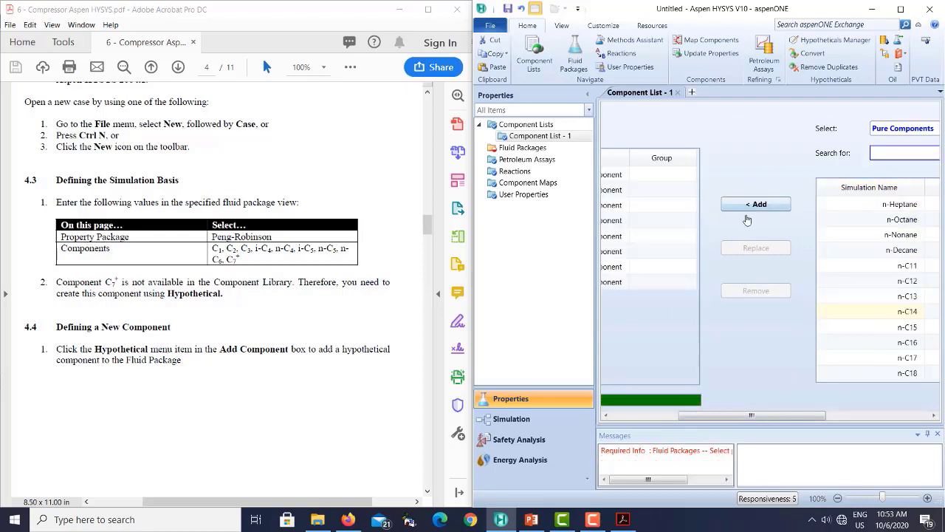
# - Switch the component list's source to Hypothetical and choose the Create and Edit Hypos method
pyautogui.moveTo(780, 416); pyautogui.dragTo(844, 417)
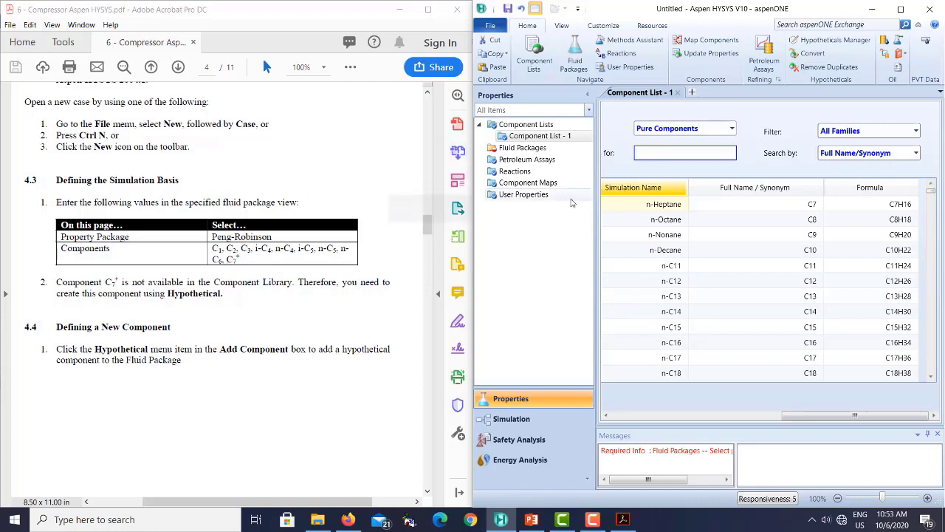
pyautogui.click(732, 130)
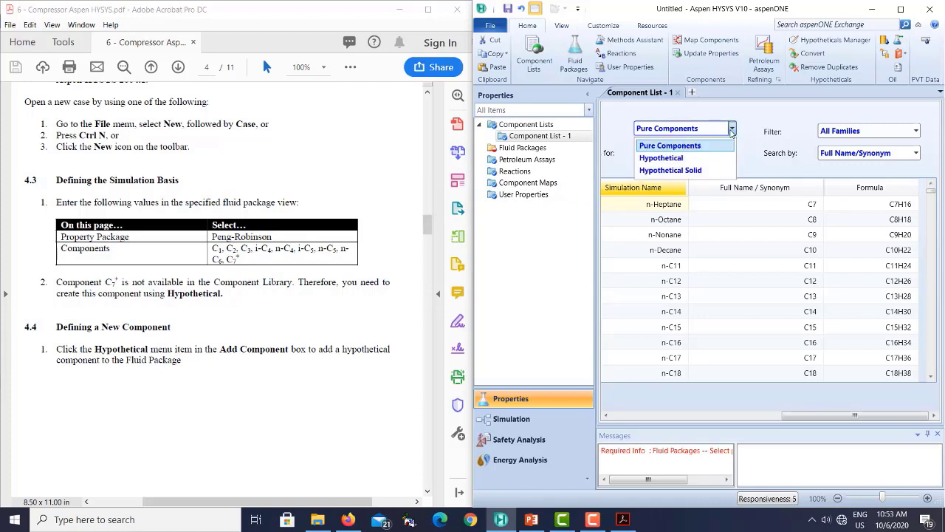
pyautogui.click(675, 159)
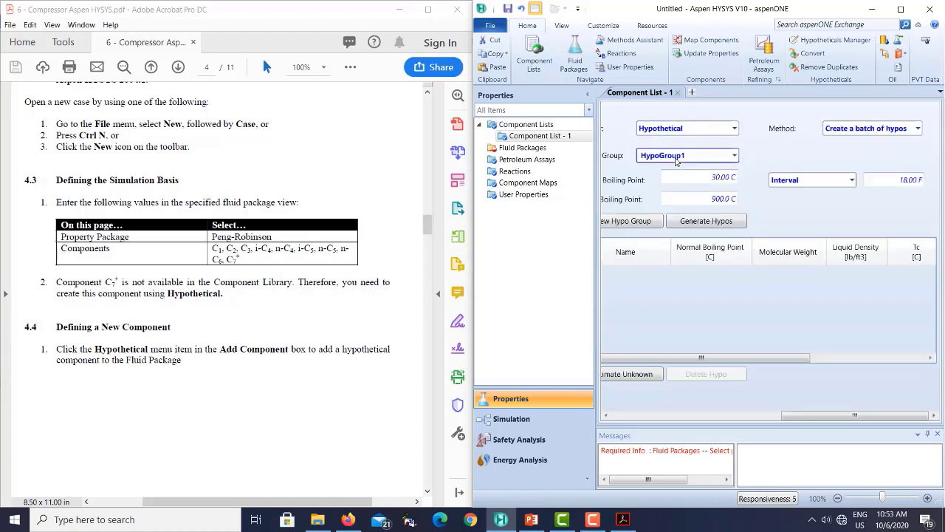
pyautogui.click(920, 130)
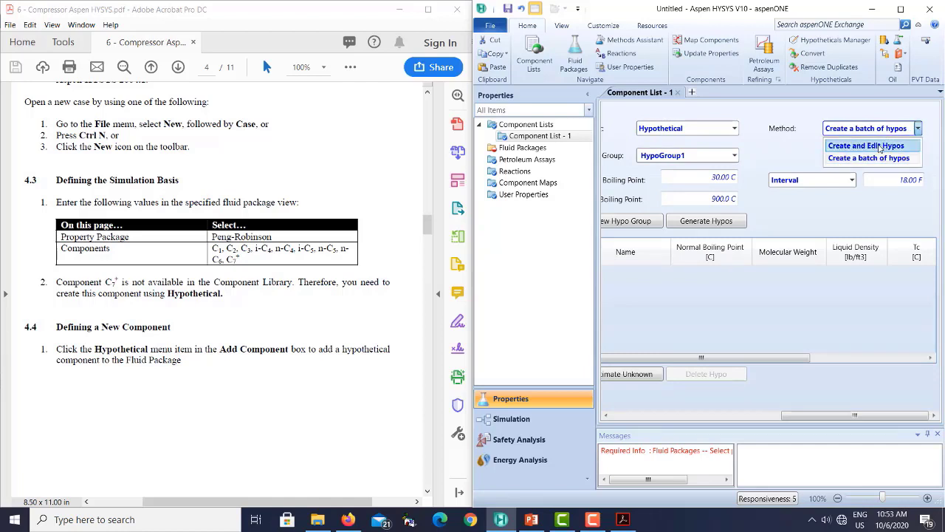
pyautogui.click(881, 143)
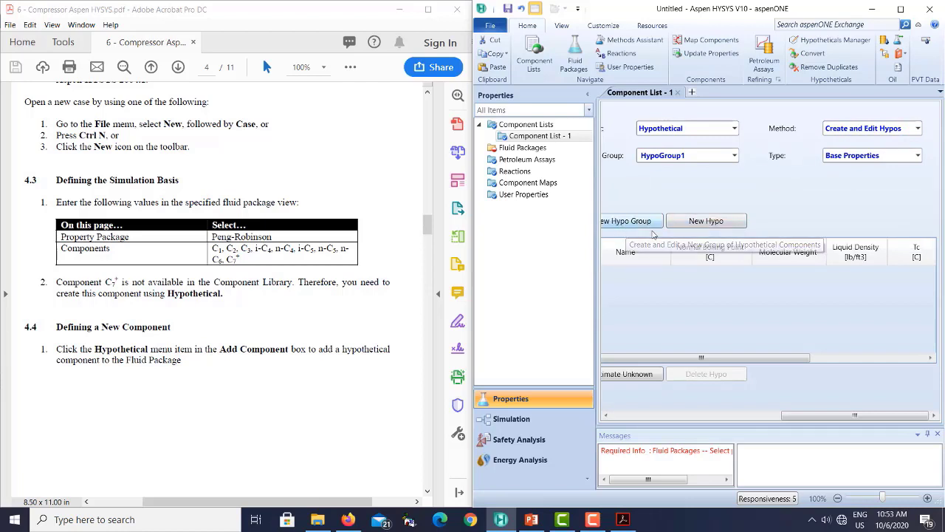
# - Create a new hypothetical component in HypoGroup1 and name it C7+
pyautogui.click(711, 226)
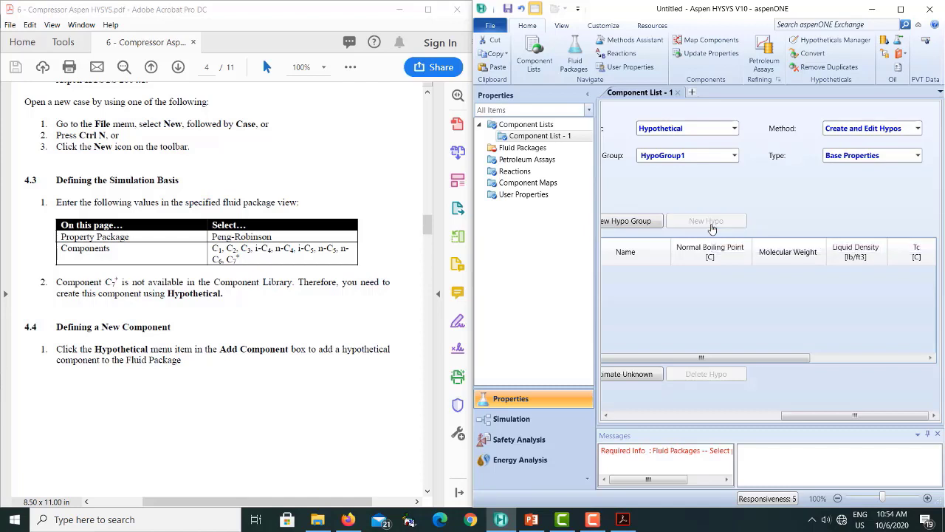
pyautogui.moveTo(724, 356); pyautogui.dragTo(694, 356)
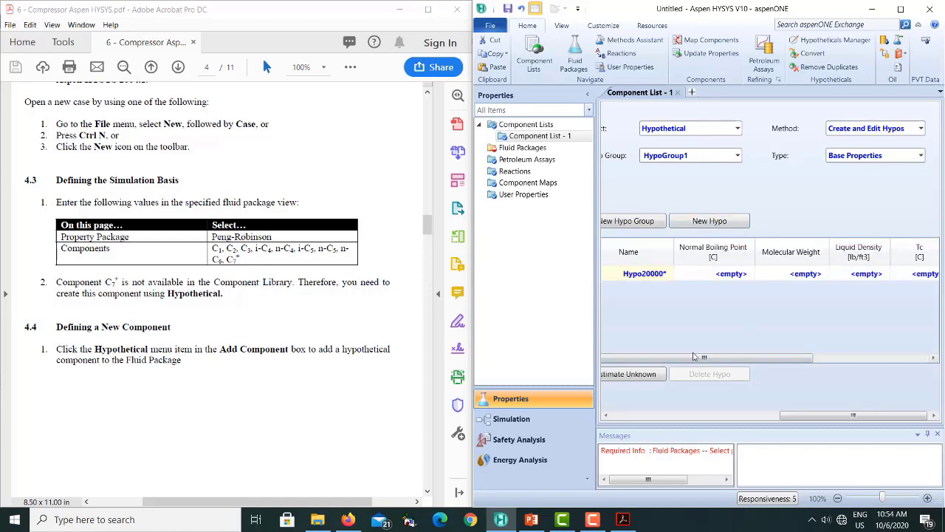
pyautogui.click(644, 273)
pyautogui.write('C')
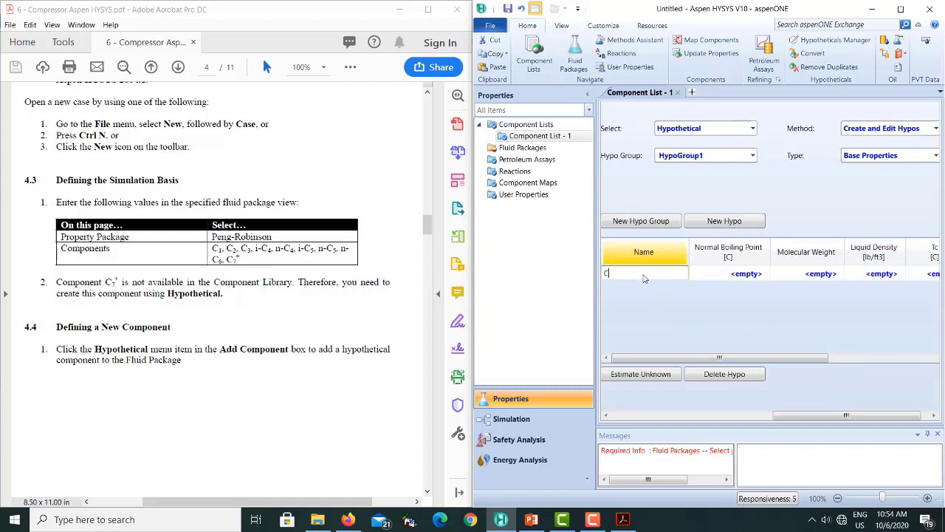
pyautogui.write('7+')
pyautogui.press('Return')
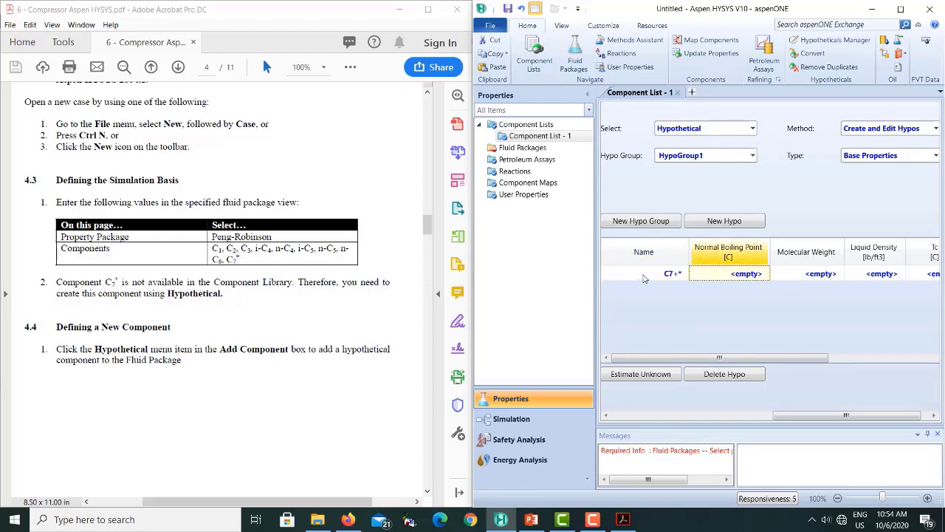
# - Look up the lab-supplied boiling point in the compressor PDF and set C7+'s Normal Boiling Point to 110 C
pyautogui.scroll(-4, 329, 410)
pyautogui.scroll(-20, 329, 410)
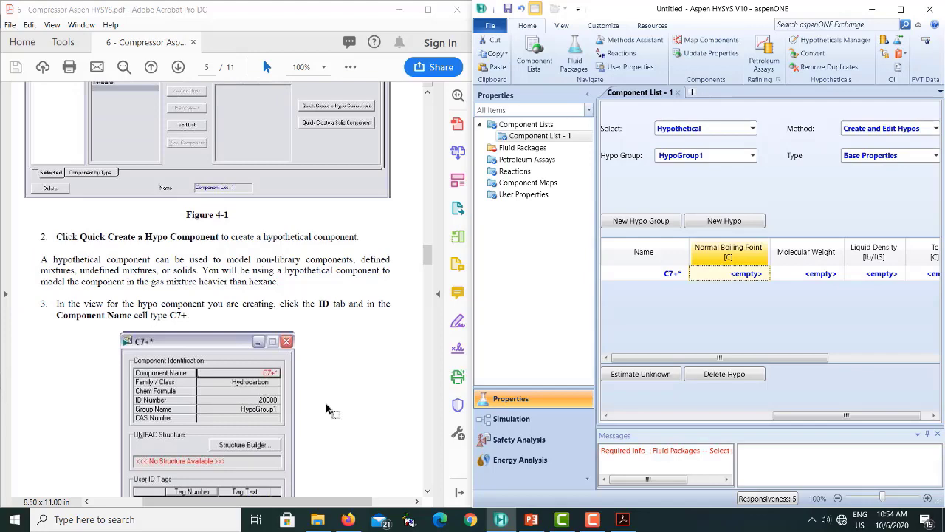
pyautogui.scroll(-12, 328, 410)
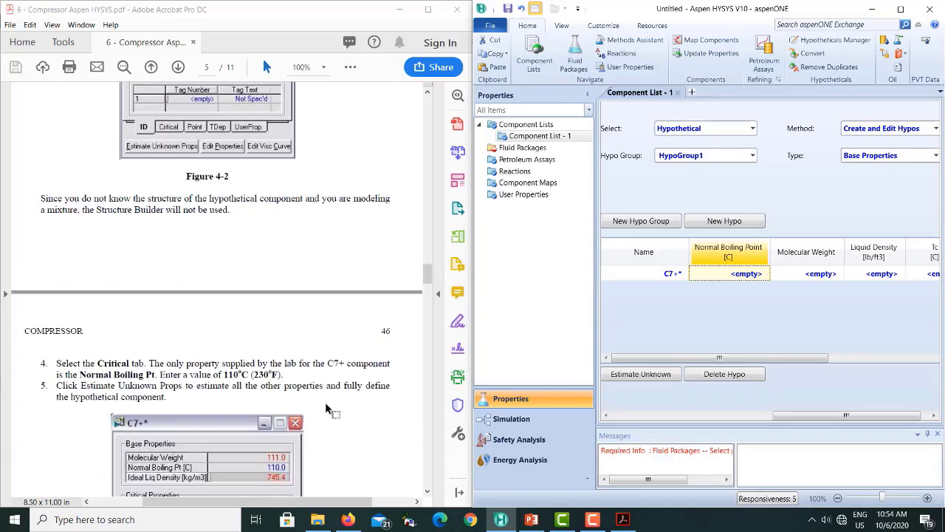
pyautogui.scroll(-2, 329, 410)
pyautogui.moveTo(223, 303); pyautogui.dragTo(246, 302)
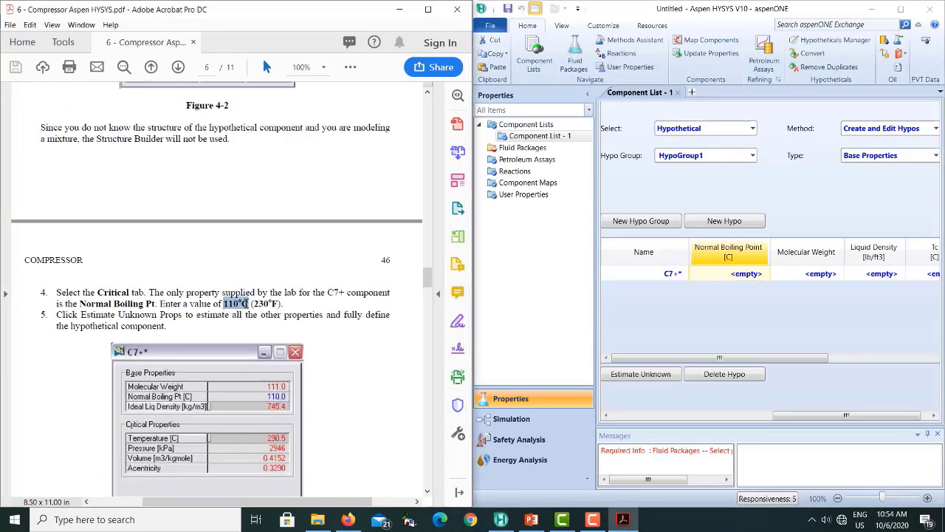
pyautogui.click(728, 277)
pyautogui.write('1')
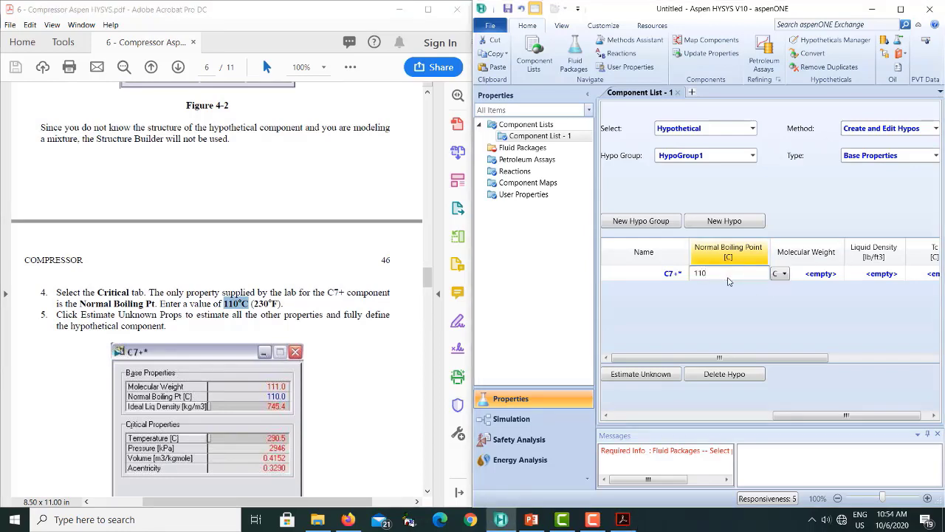
pyautogui.write('10')
pyautogui.press('Return')
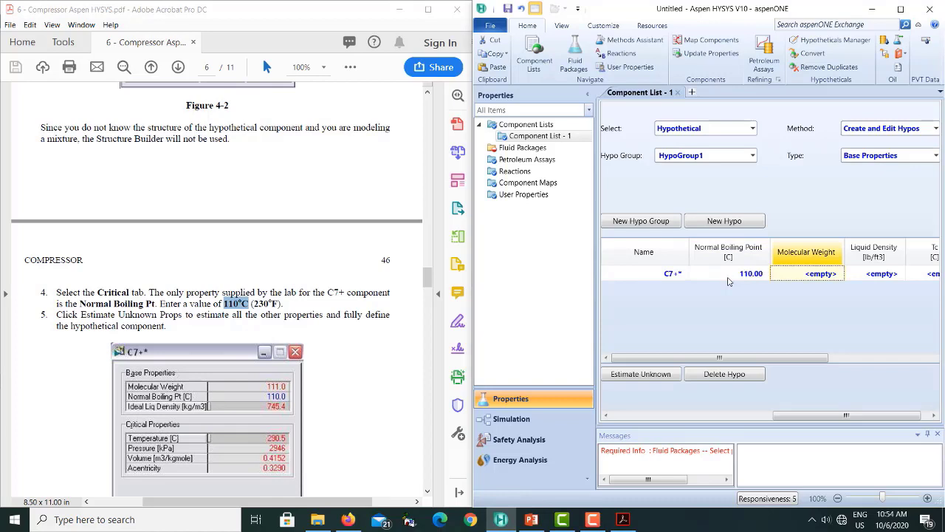
# - Estimate the unknown properties of the hypothetical component C7+
pyautogui.moveTo(784, 361)
pyautogui.mouseDown()
pyautogui.moveTo(872, 361)
pyautogui.moveTo(784, 361)
pyautogui.mouseUp()
pyautogui.click(639, 375)
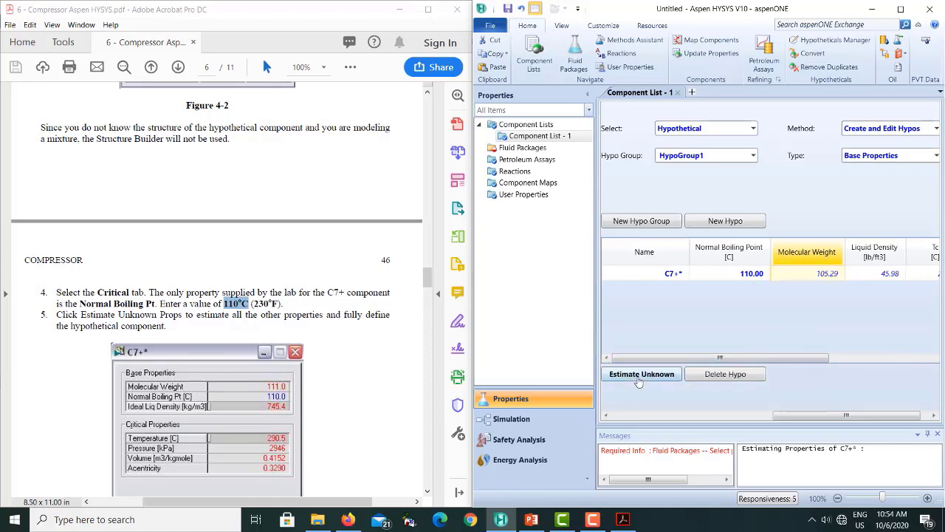
pyautogui.moveTo(765, 359)
pyautogui.mouseDown()
pyautogui.moveTo(880, 360)
pyautogui.moveTo(752, 355)
pyautogui.mouseUp()
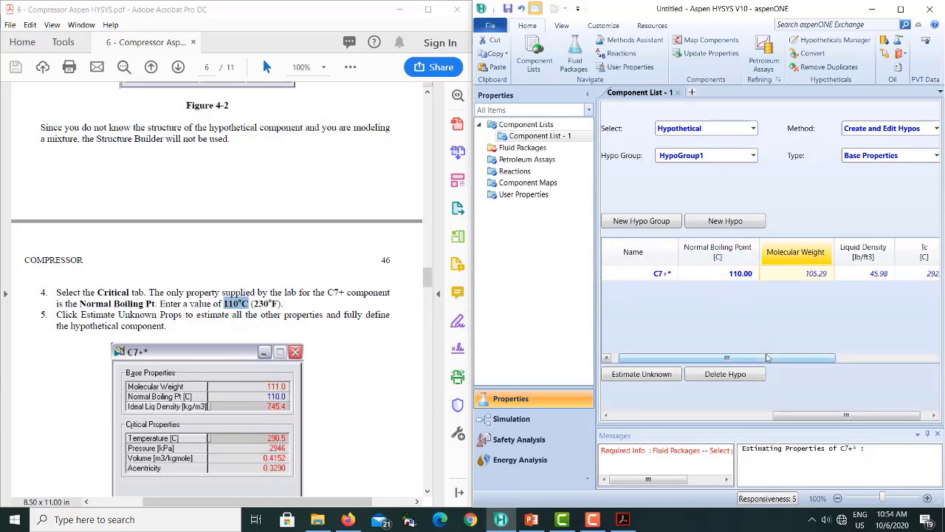
pyautogui.moveTo(767, 357); pyautogui.dragTo(759, 357)
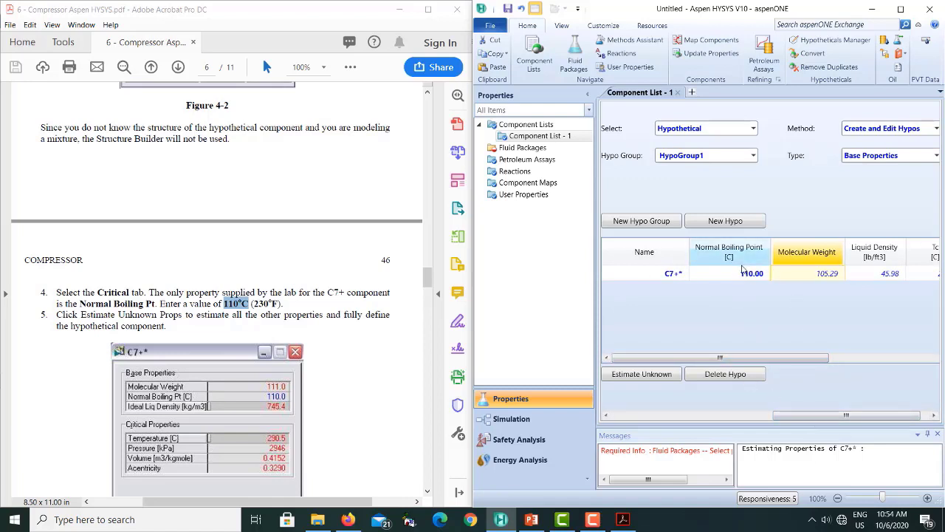
pyautogui.moveTo(745, 277)
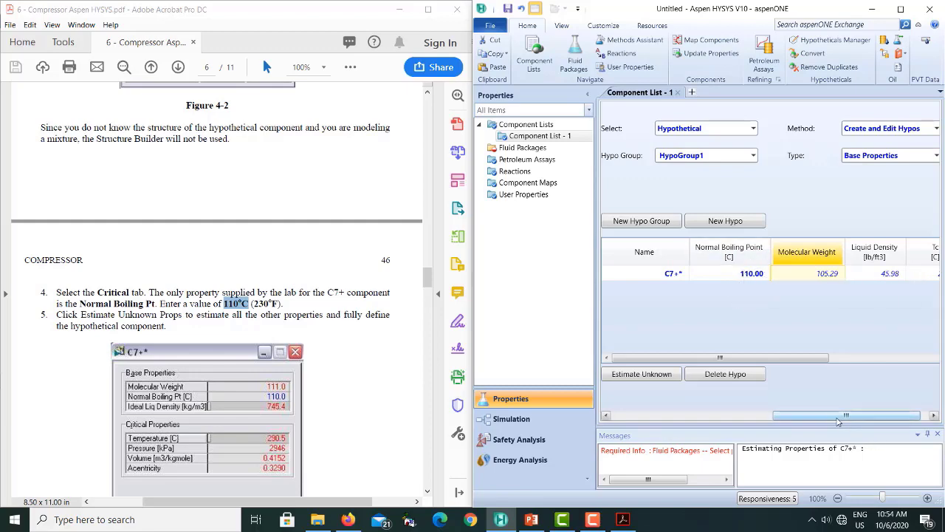
# - Add the hypothetical component C7+ from HypoGroup1 to Component List - 1
pyautogui.moveTo(841, 415)
pyautogui.mouseDown()
pyautogui.moveTo(750, 415)
pyautogui.moveTo(837, 416)
pyautogui.mouseUp()
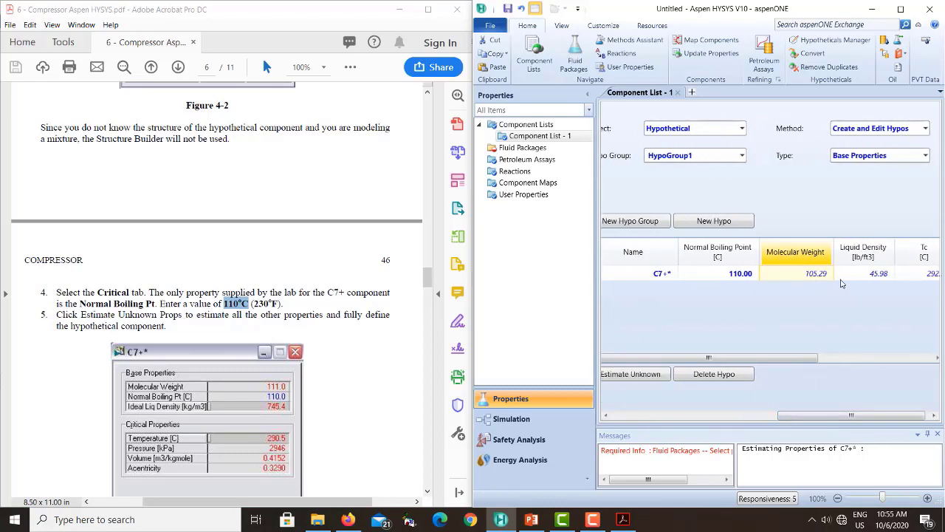
pyautogui.moveTo(813, 413); pyautogui.dragTo(748, 414)
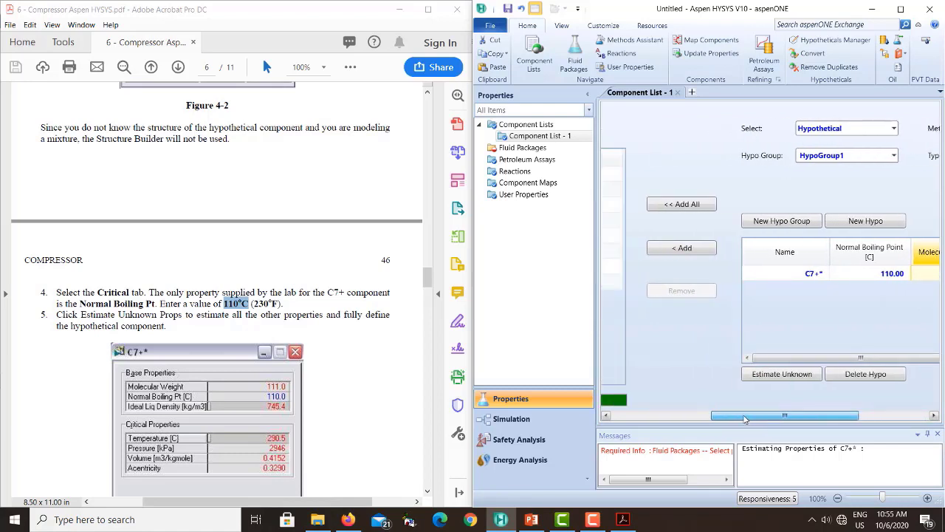
pyautogui.click(678, 249)
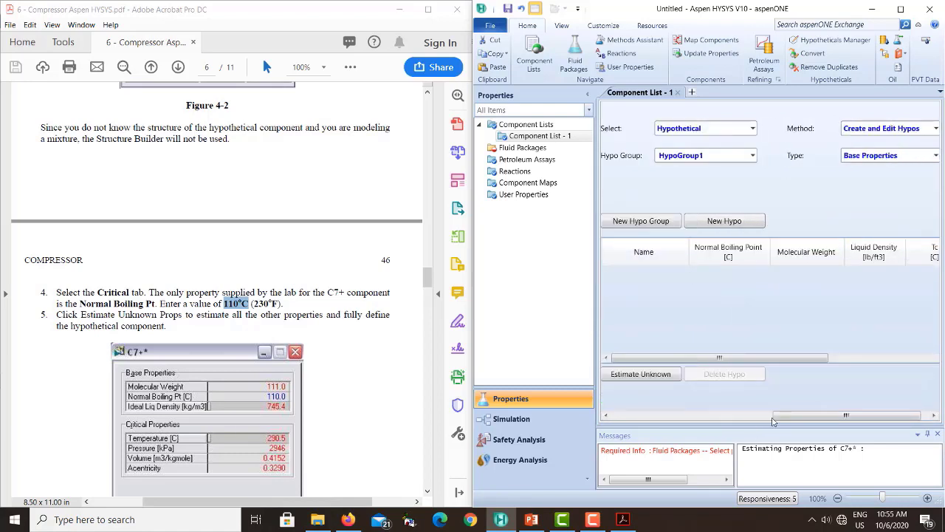
pyautogui.moveTo(789, 419); pyautogui.dragTo(622, 411)
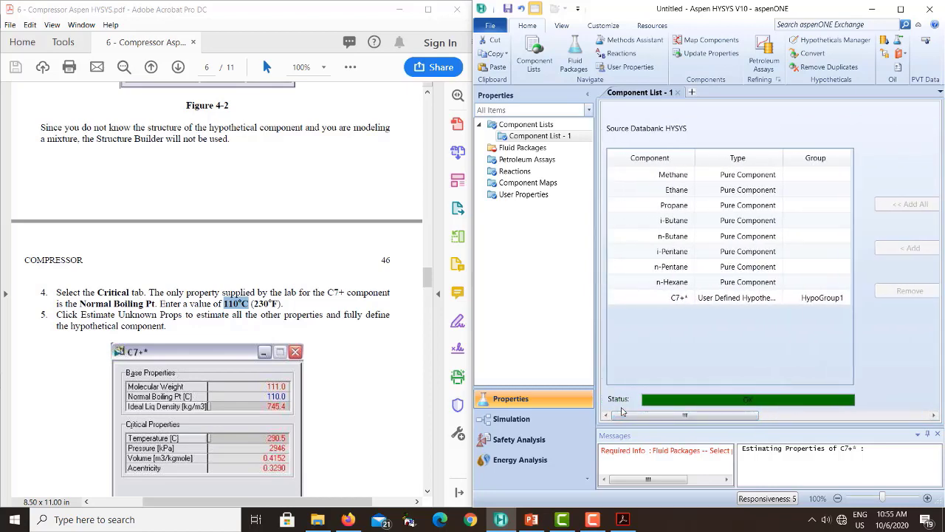
# - Add a fluid package using the Peng-Robinson property package and enter the Simulation environment
pyautogui.click(511, 148)
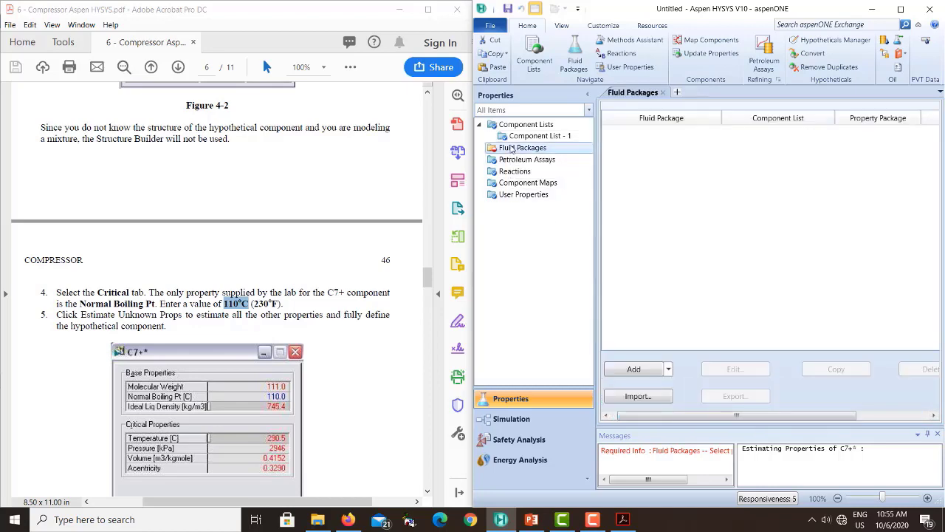
pyautogui.click(628, 369)
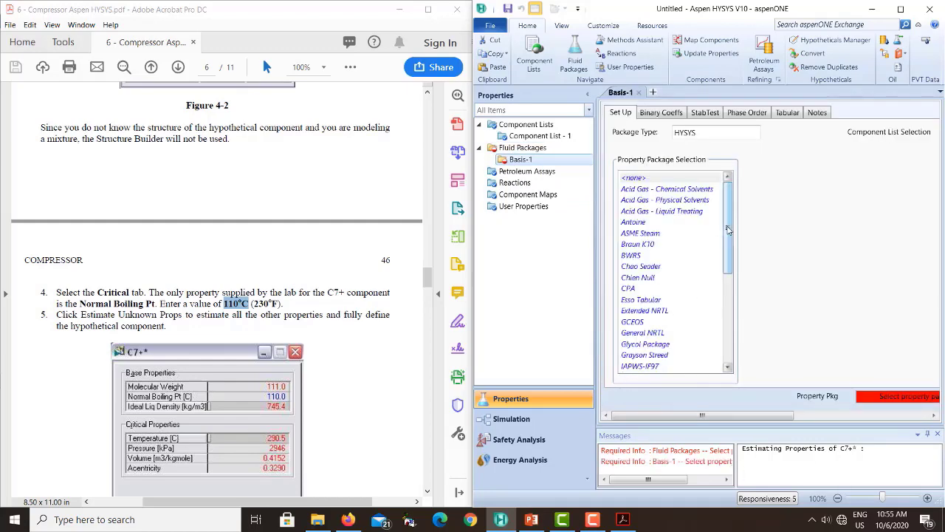
pyautogui.moveTo(730, 231); pyautogui.dragTo(729, 319)
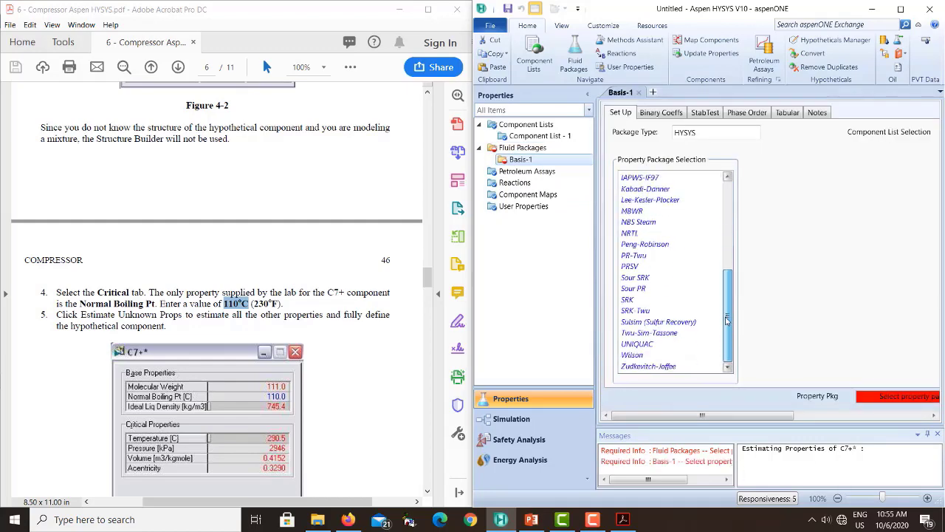
pyautogui.click(644, 245)
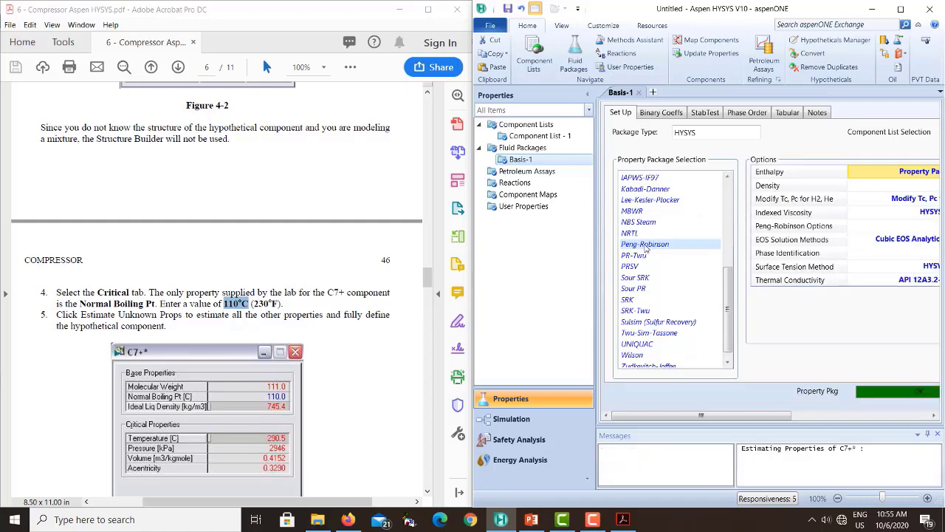
pyautogui.click(511, 418)
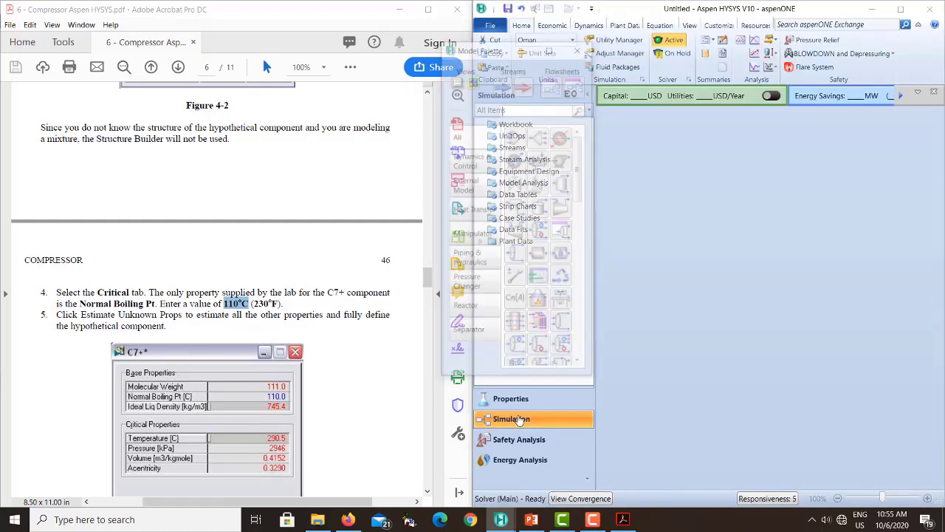
# - Find the feed stream specifications in section 4.6 of the compressor PDF, and place and open a material stream on the flowsheet
pyautogui.scroll(-15, 257, 327)
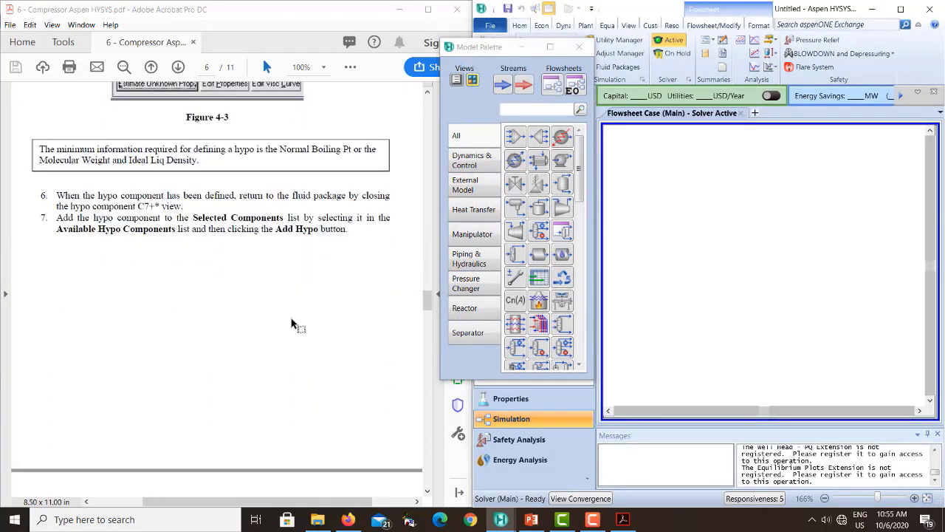
pyautogui.scroll(-10, 292, 319)
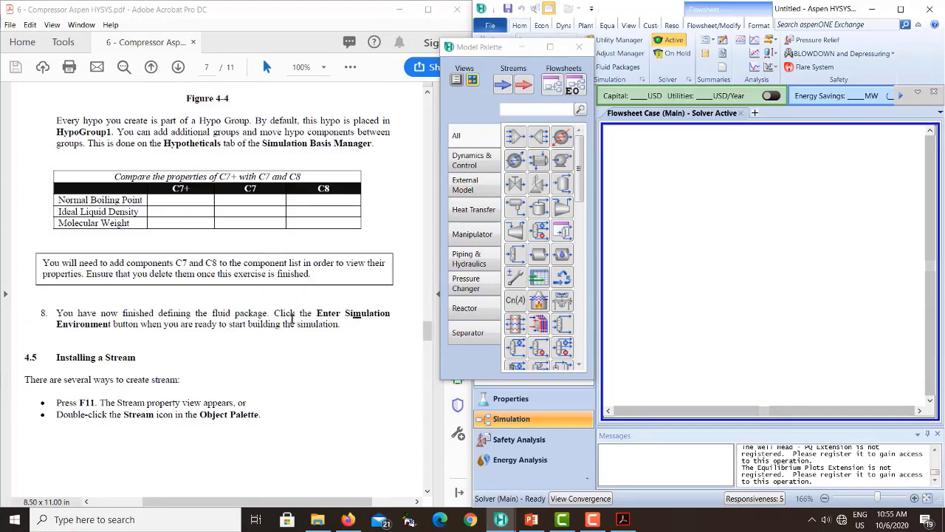
pyautogui.scroll(-2, 293, 319)
pyautogui.scroll(1, 293, 324)
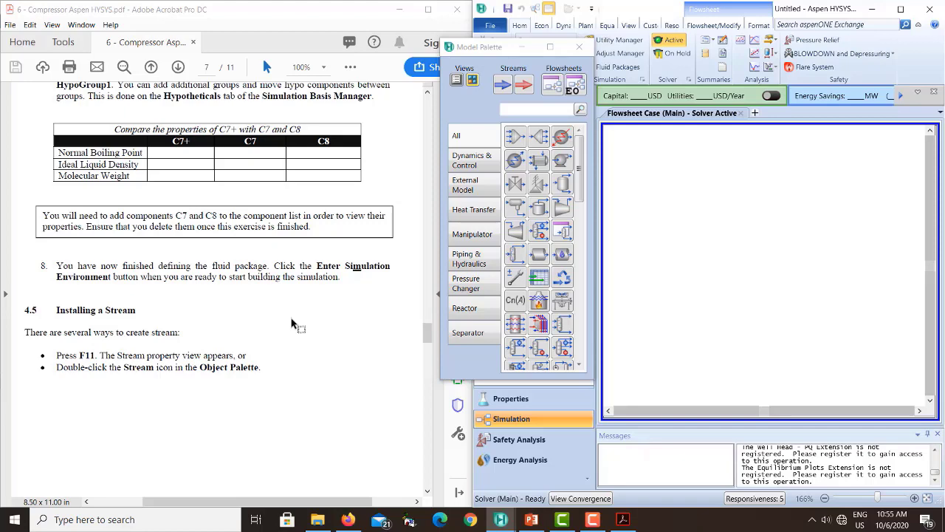
pyautogui.scroll(1, 293, 323)
pyautogui.scroll(-20, 293, 324)
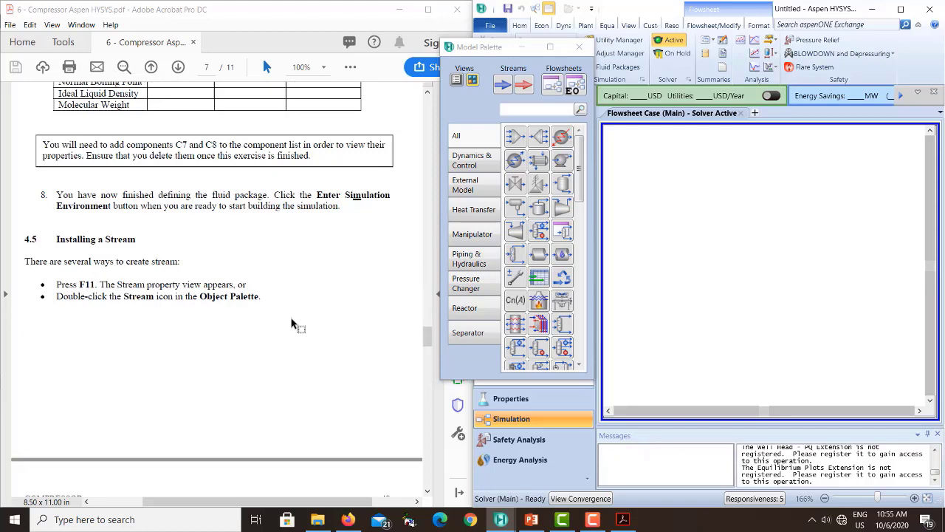
pyautogui.scroll(7, 292, 324)
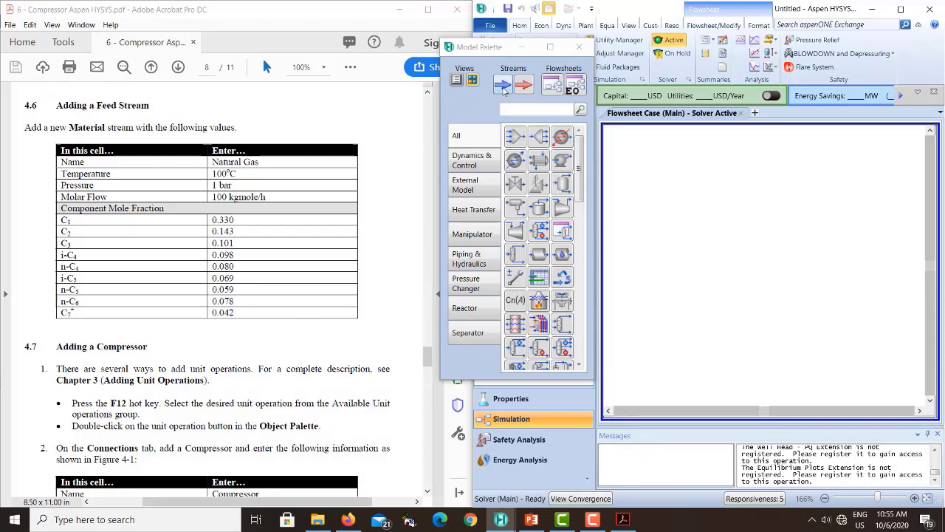
pyautogui.click(508, 86)
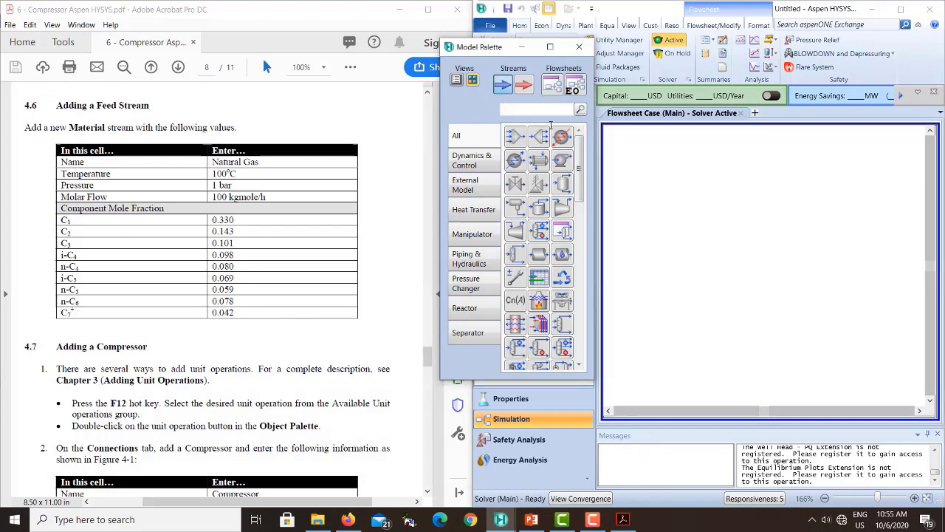
pyautogui.click(696, 285)
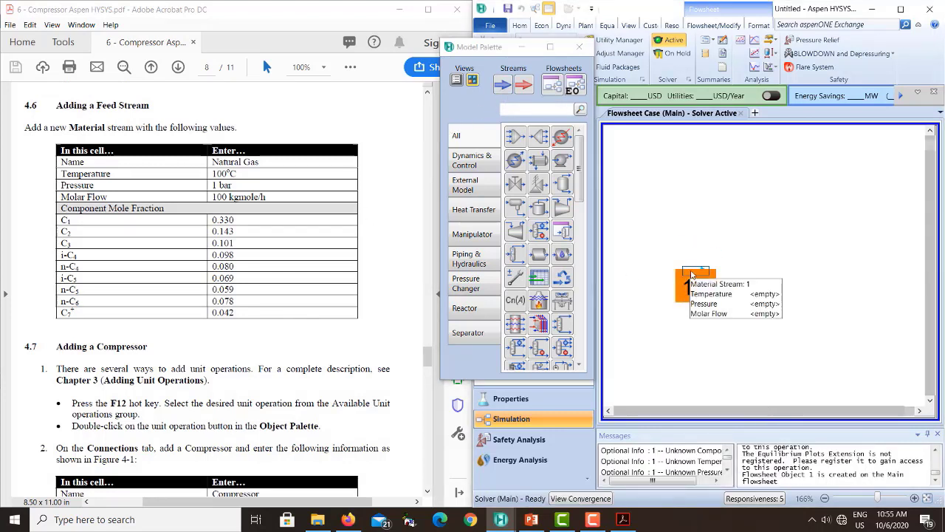
pyautogui.doubleClick(692, 279)
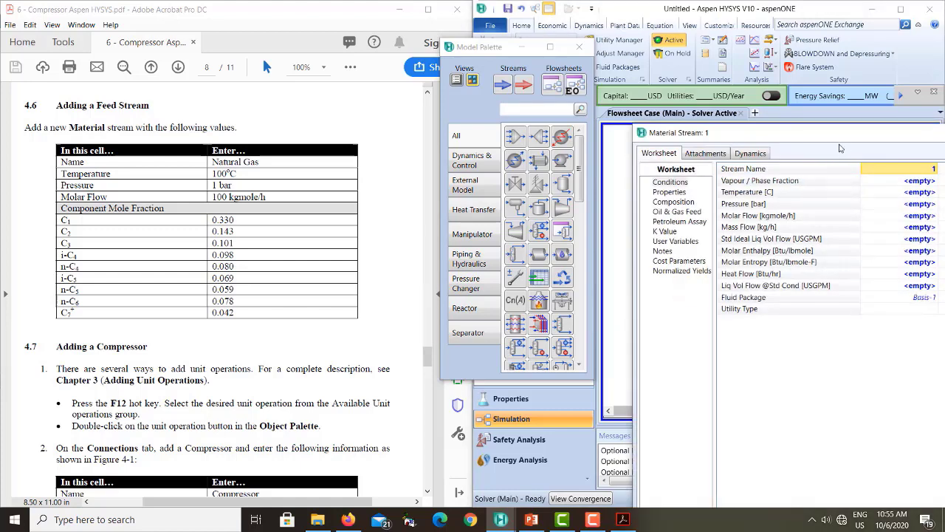
pyautogui.moveTo(848, 140); pyautogui.dragTo(705, 122)
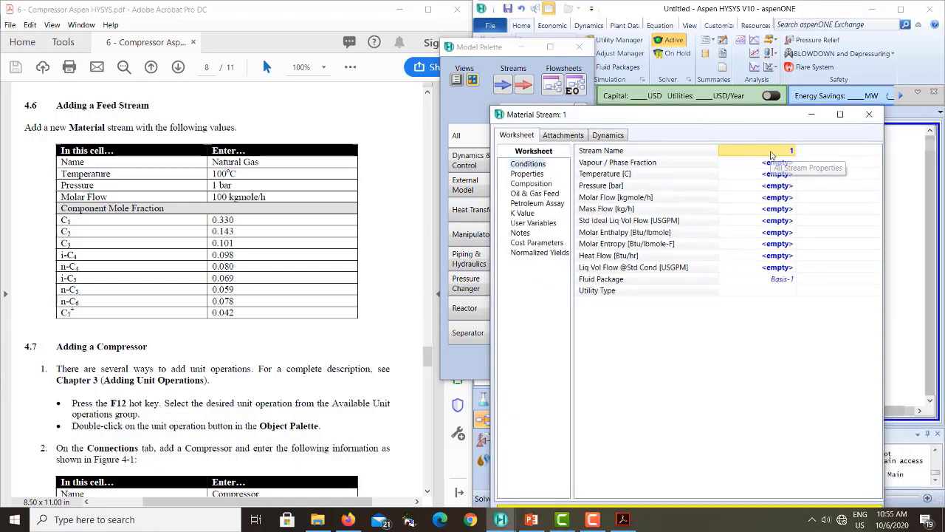
pyautogui.write('Feed')
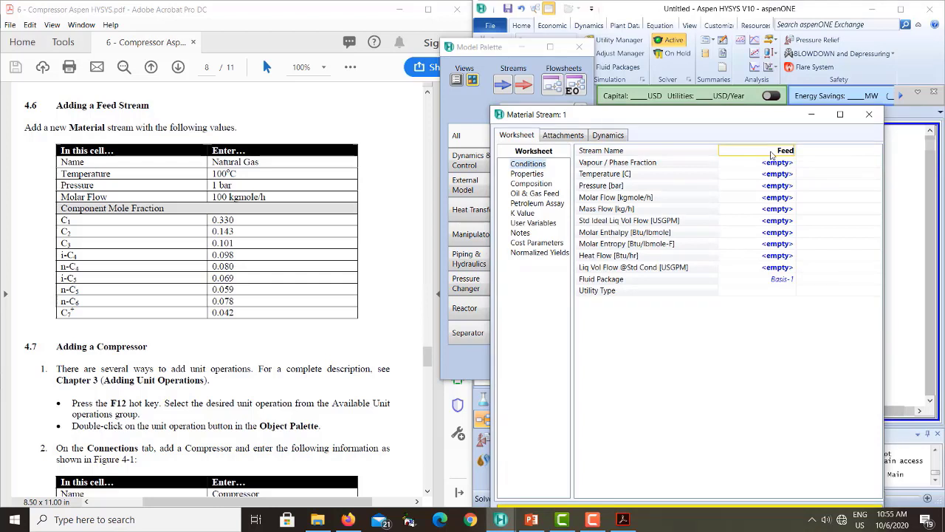
pyautogui.press('Return')
pyautogui.click(761, 176)
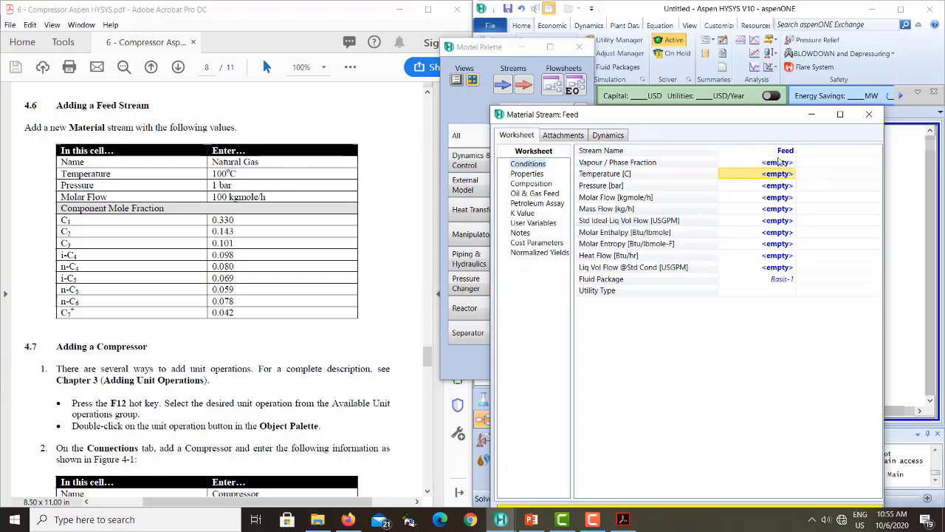
# - Name the material stream Natural Gas
pyautogui.click(783, 153)
pyautogui.write('Nat')
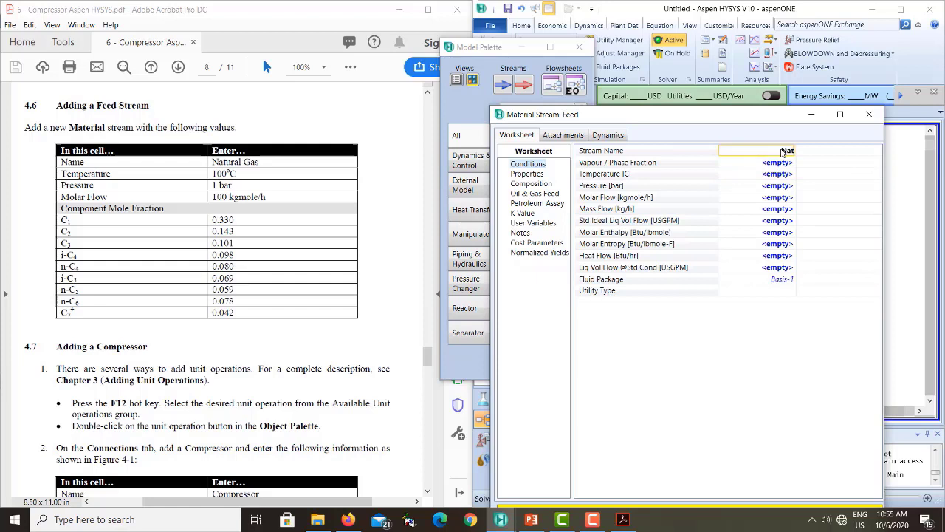
pyautogui.write('ural Gas')
pyautogui.press('Return')
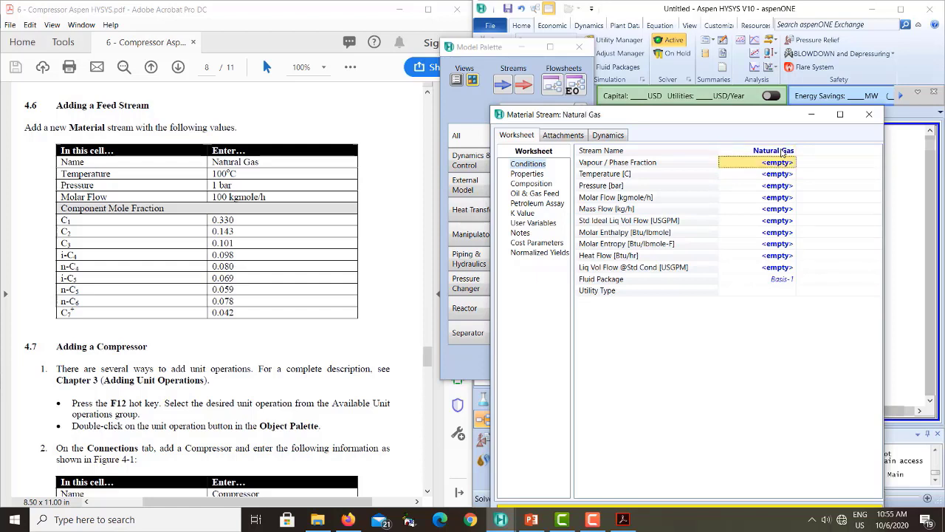
# - Set the Natural Gas stream's temperature to 100 C, pressure to 1 bar and molar flow to 100 kgmole/h
pyautogui.click(768, 175)
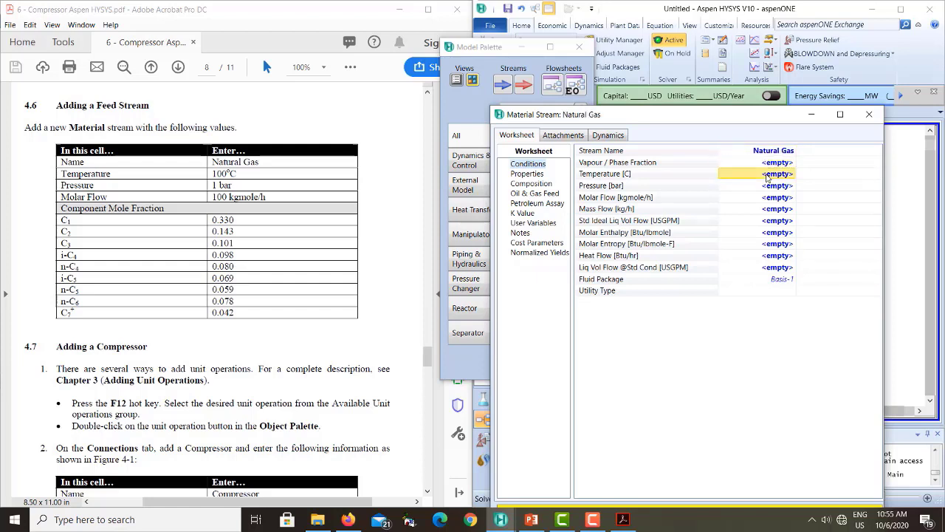
pyautogui.write('100')
pyautogui.press('Return')
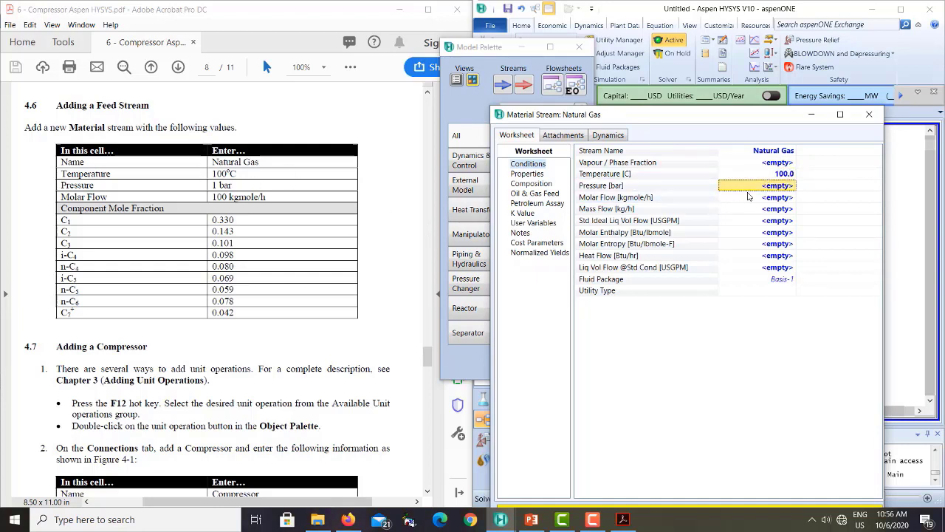
pyautogui.write('1')
pyautogui.write('10')
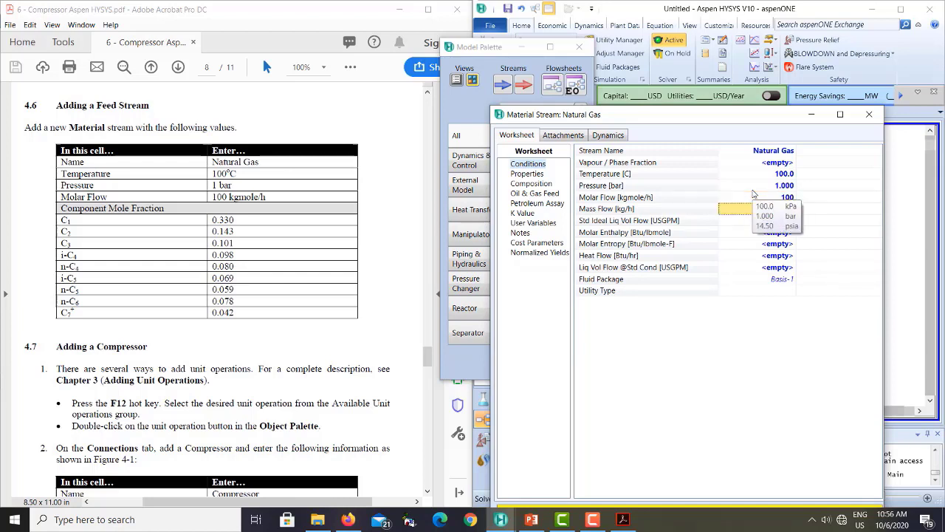
pyautogui.press('Return')
# - Enter the Natural Gas stream's mole fractions for Methane 0.330, Ethane 0.143 and Propane 0.101
pyautogui.click(531, 184)
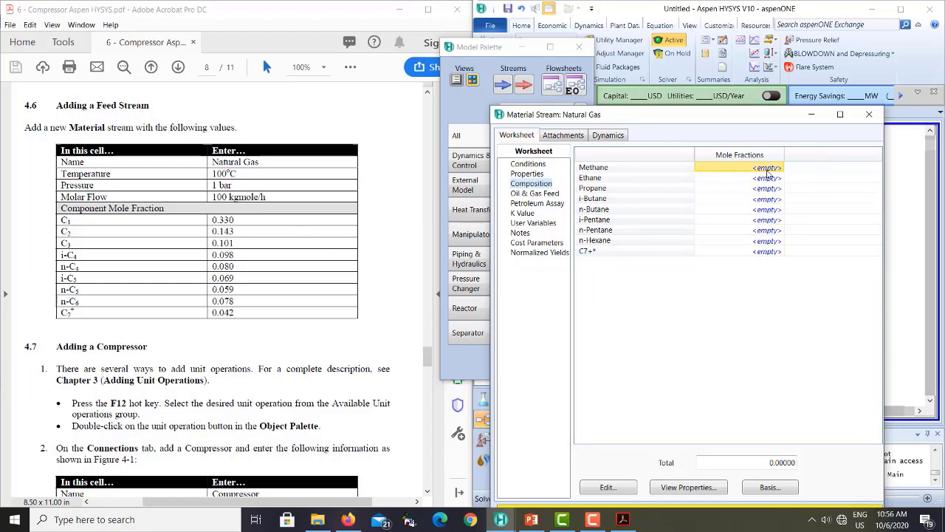
pyautogui.click(607, 487)
pyautogui.write('0')
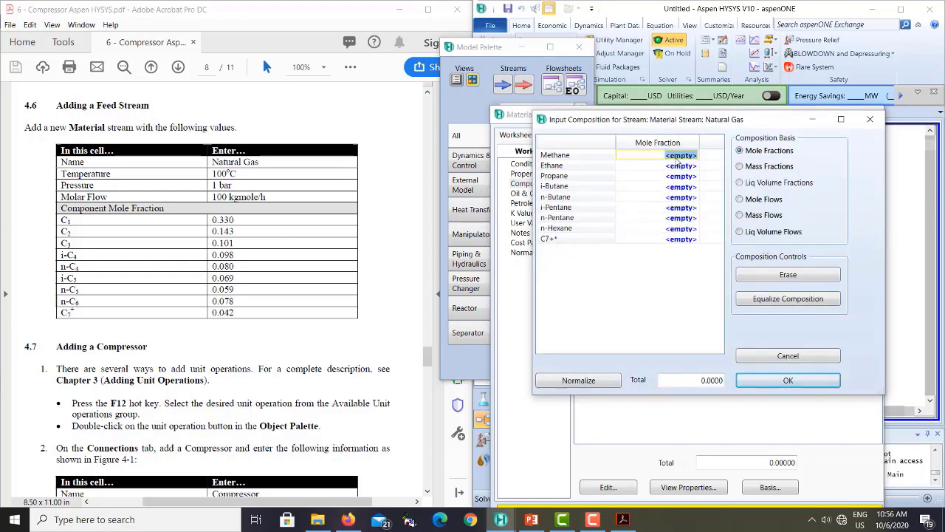
pyautogui.write('.330')
pyautogui.press('Return')
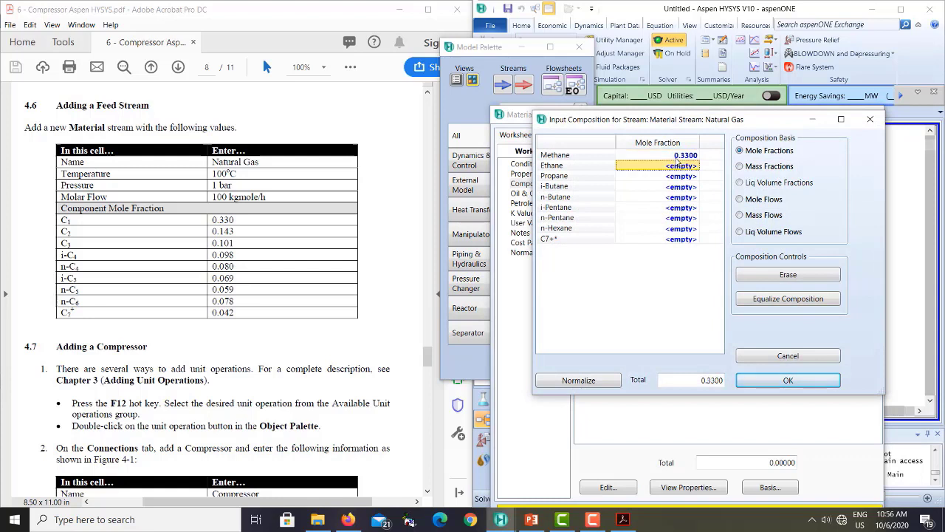
pyautogui.write('0')
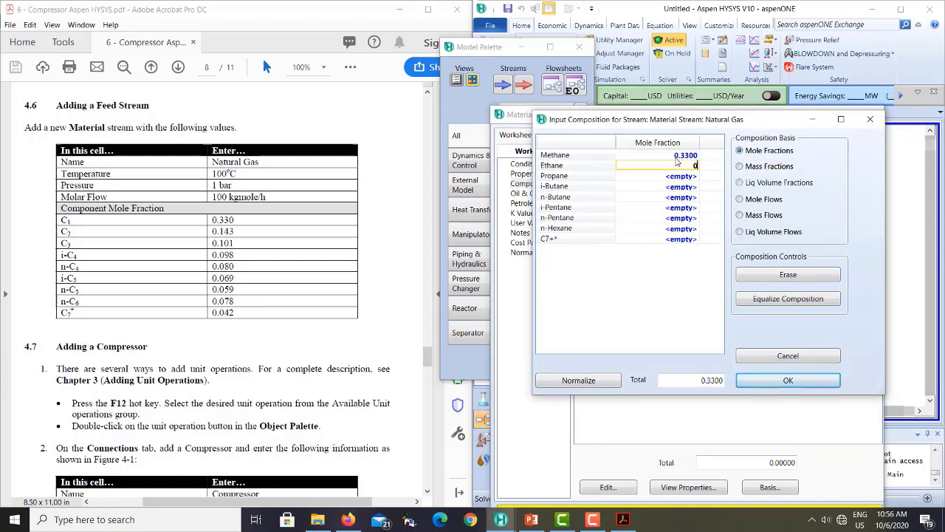
pyautogui.write('.143')
pyautogui.press('Return')
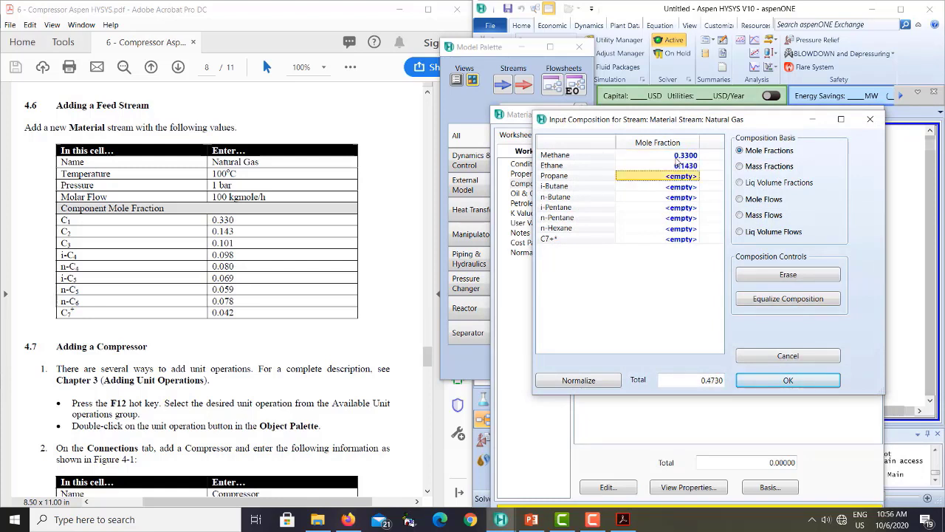
pyautogui.write('0.101')
pyautogui.press('Return')
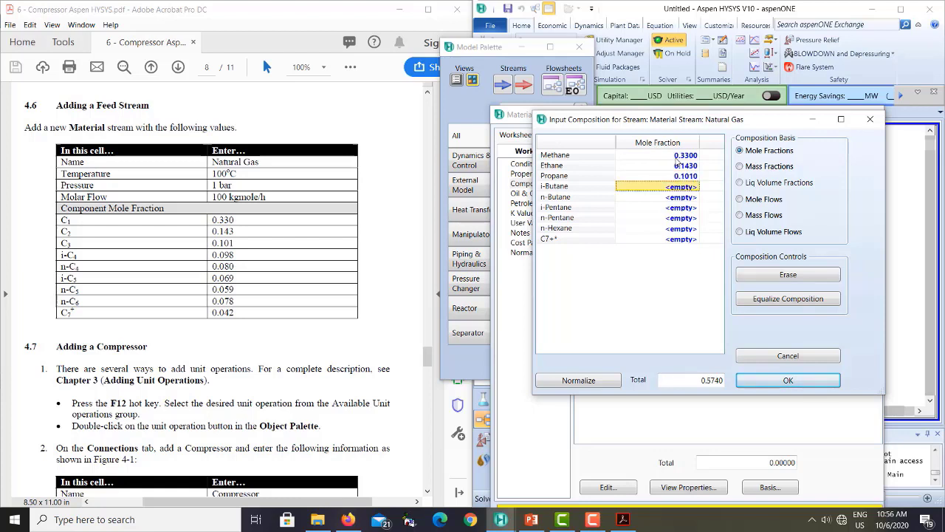
# - Set the mole fractions of i-Butane to 0.098, n-Butane to 0.080 and i-Pentane to 0.069
pyautogui.write('0.098')
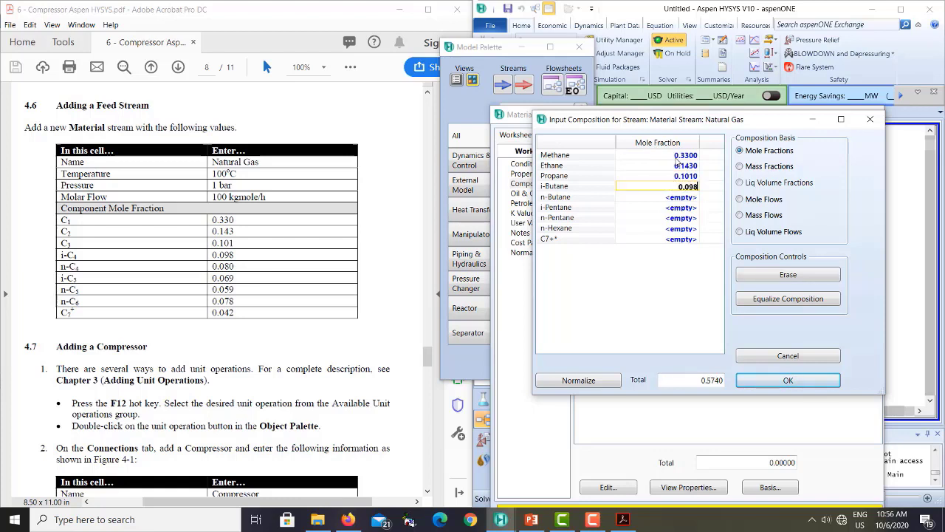
pyautogui.press('Return')
pyautogui.write('0')
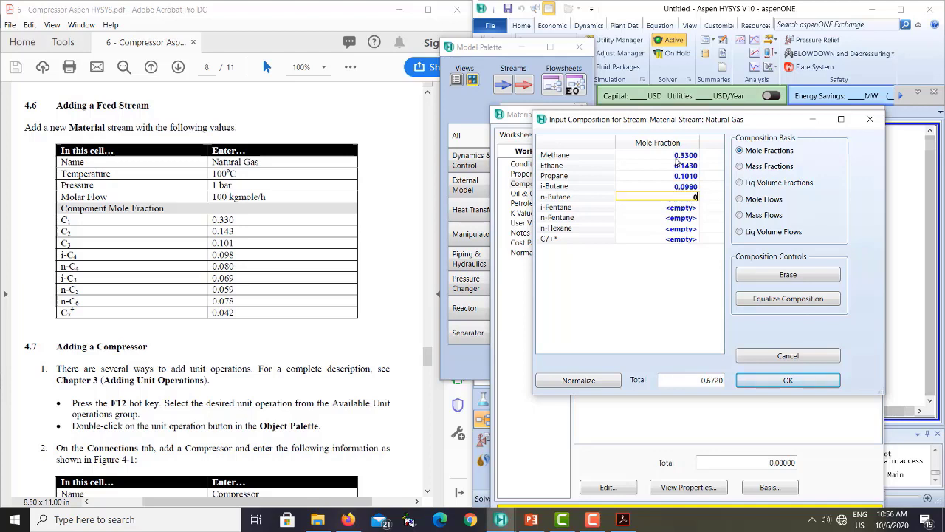
pyautogui.write('.080')
pyautogui.press('Return')
pyautogui.write('0.0')
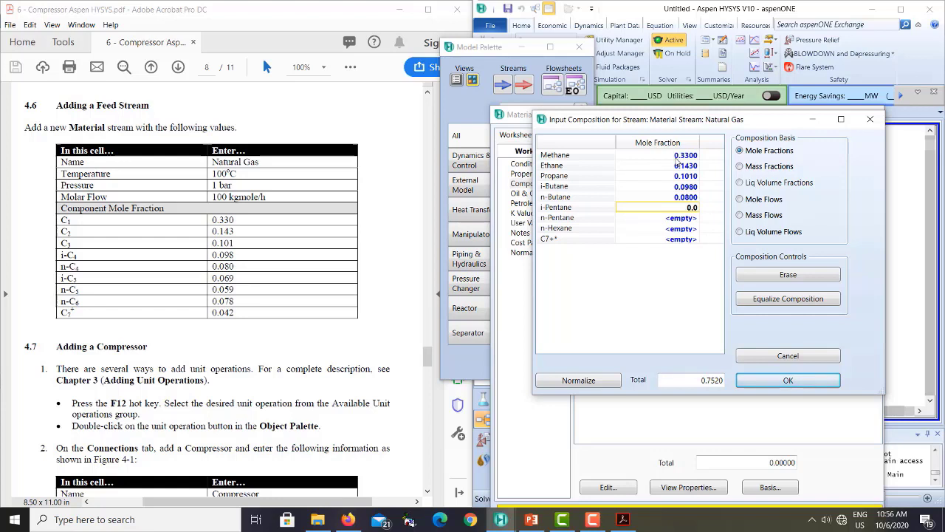
pyautogui.write('69')
pyautogui.press('Return')
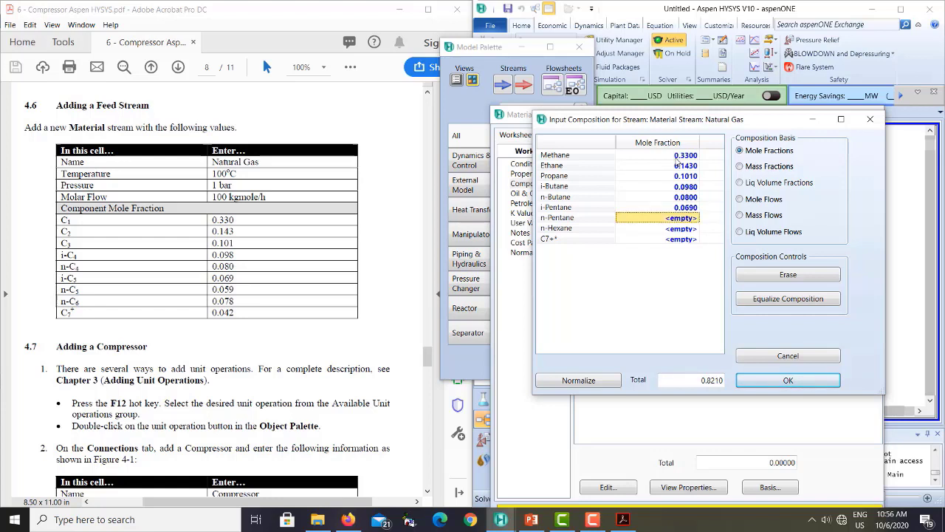
# - Set n-Pentane to 0.059, n-Hexane to 0.078 and C7+ to 0.042, then accept the composition and close the stream's window
pyautogui.write('0.059')
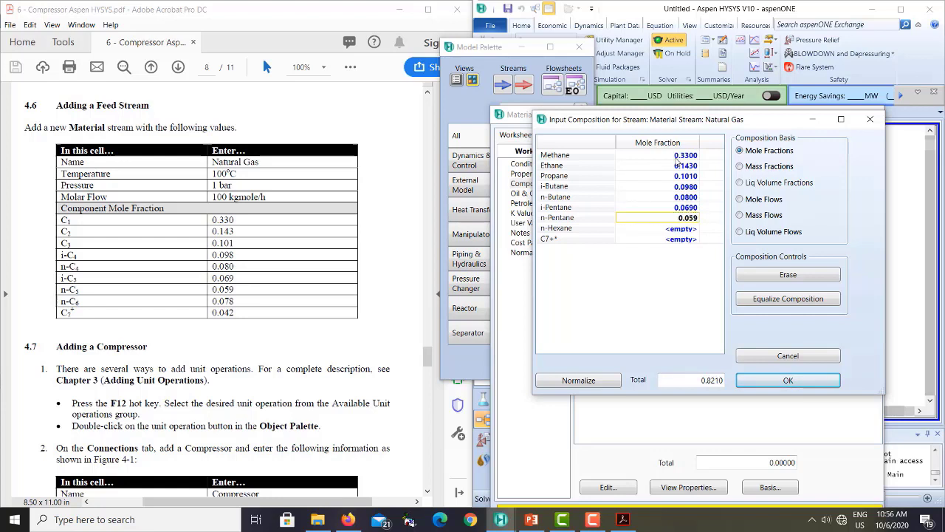
pyautogui.press('Return')
pyautogui.write('0.0')
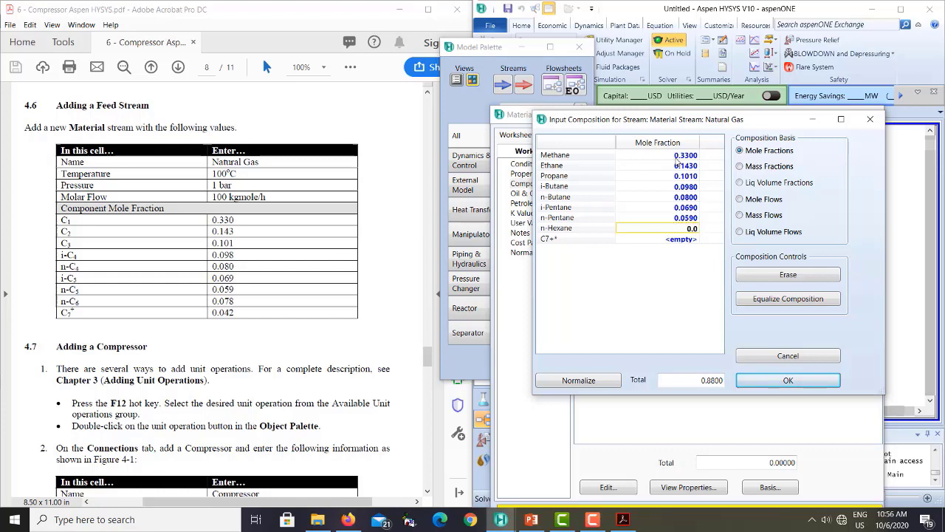
pyautogui.write('78')
pyautogui.press('Return')
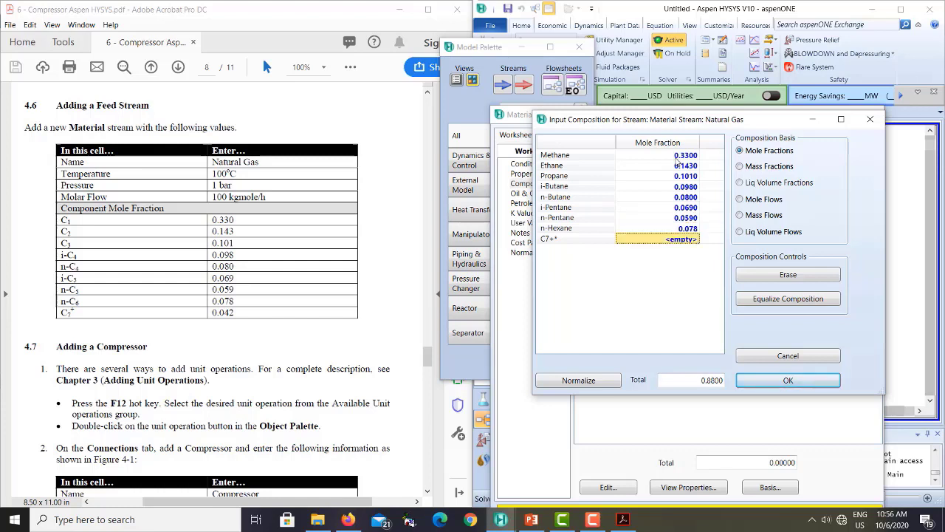
pyautogui.write('0.042')
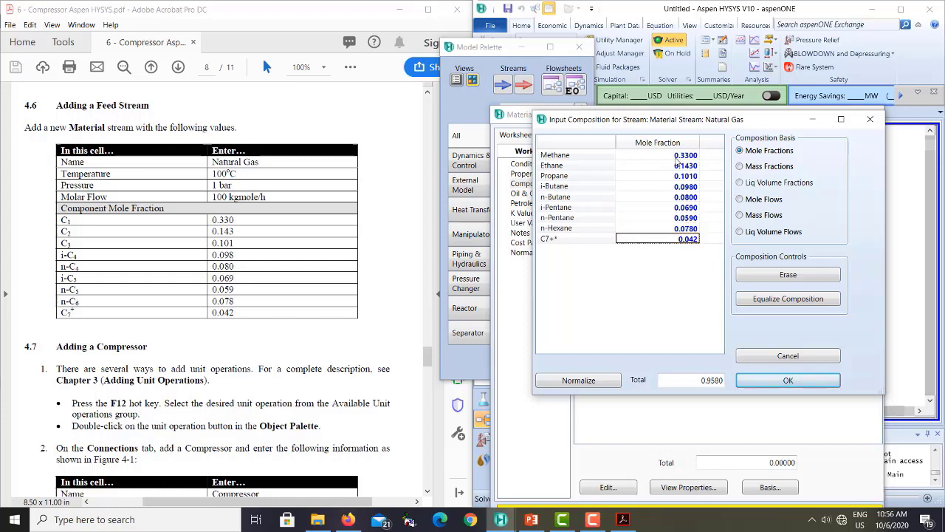
pyautogui.press('Return')
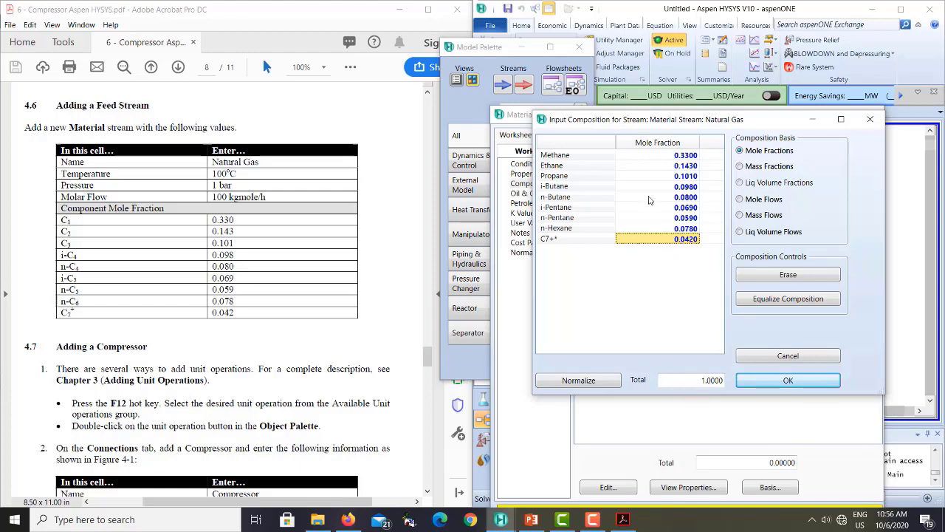
pyautogui.click(759, 382)
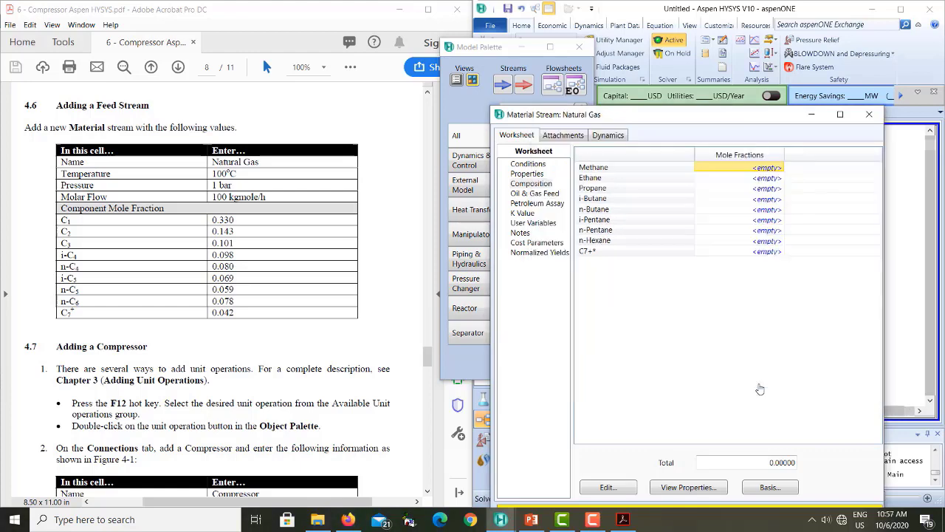
pyautogui.click(867, 117)
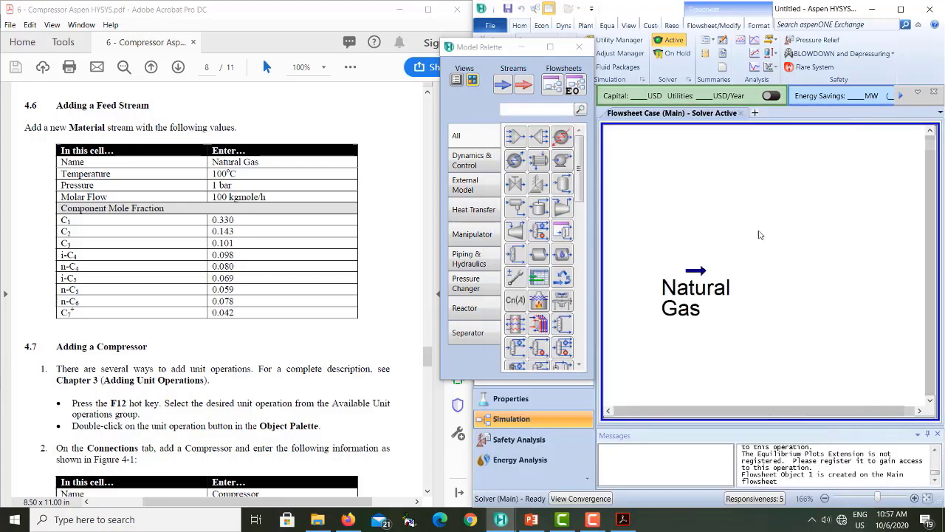
# - Find the compressor specifications in section 4.7 of the PDF, and place and open a compressor beside the Natural Gas stream
pyautogui.scroll(-3, 225, 370)
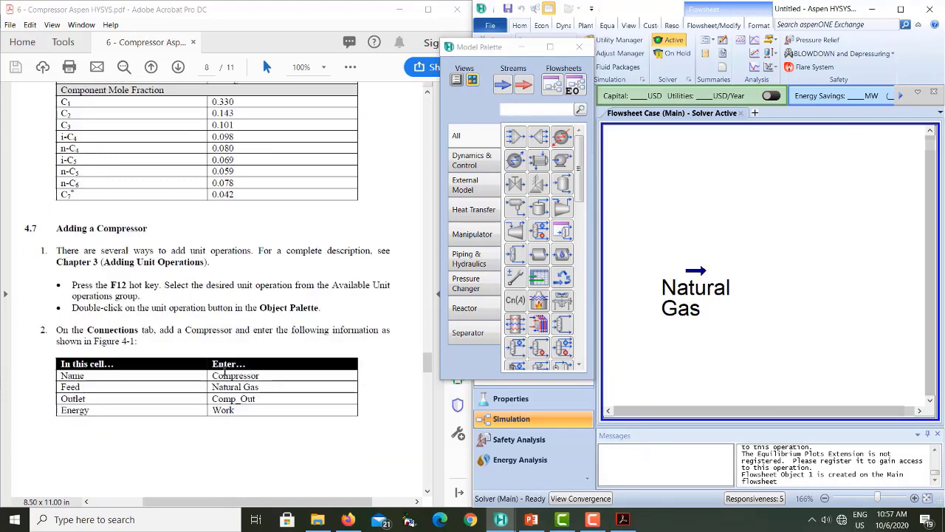
pyautogui.scroll(-3, 224, 370)
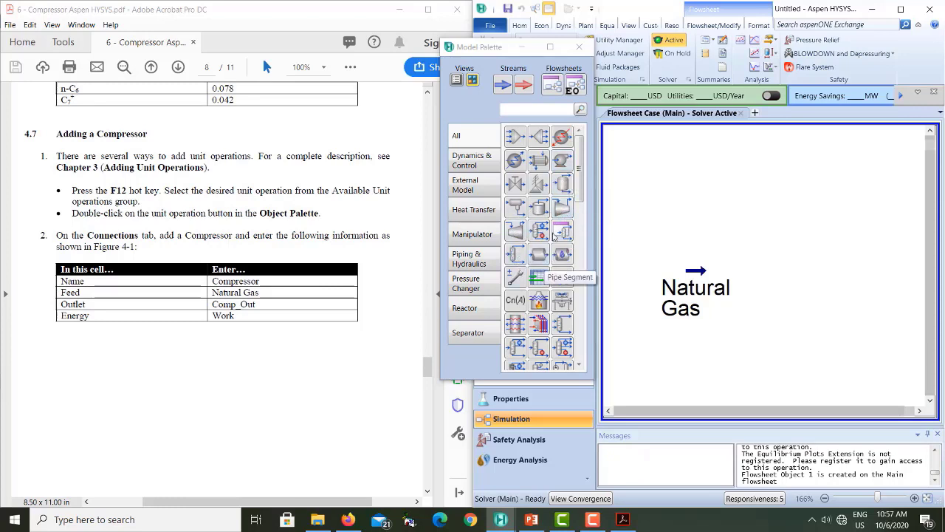
pyautogui.click(557, 213)
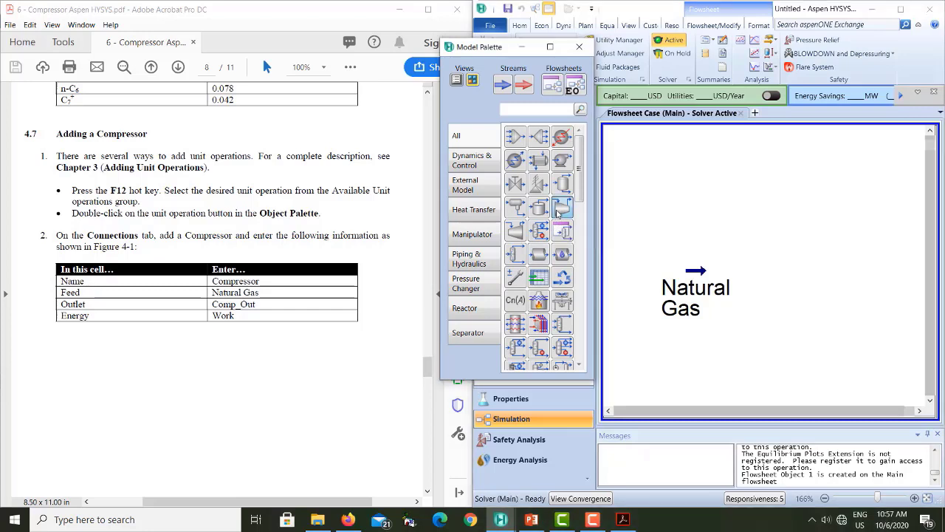
pyautogui.click(781, 303)
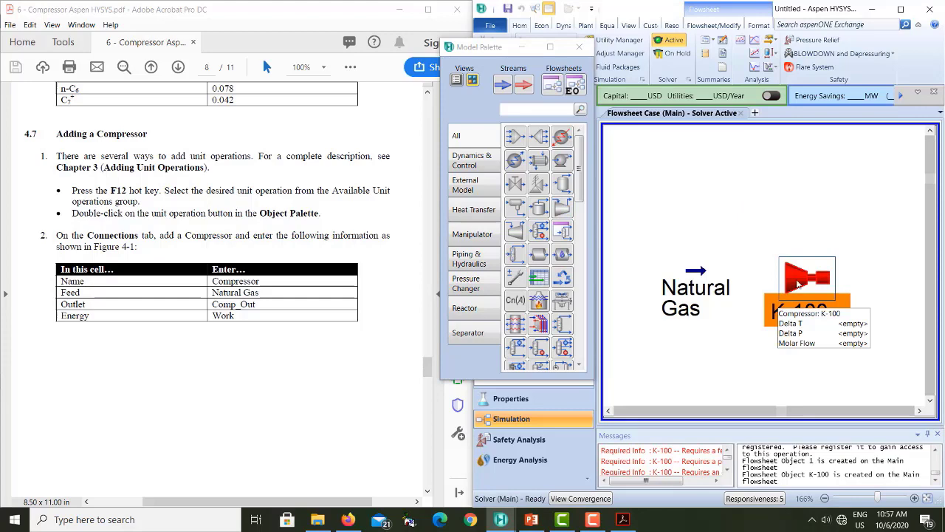
pyautogui.doubleClick(798, 282)
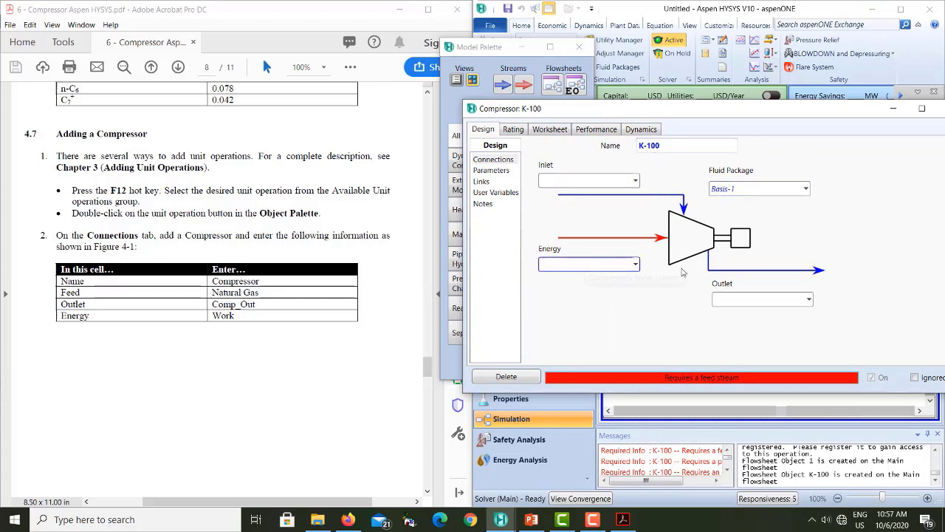
# - Name the new compressor unit Compressor
pyautogui.click(641, 147)
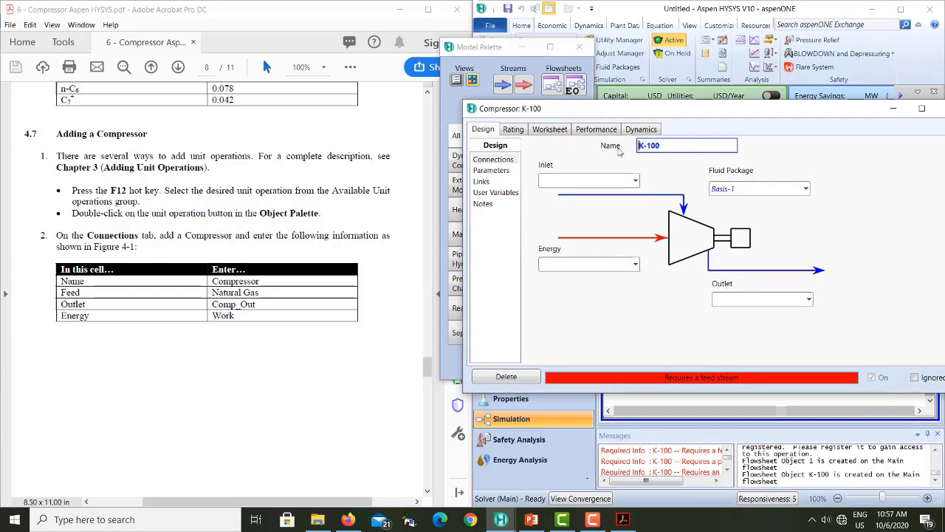
pyautogui.moveTo(639, 146); pyautogui.dragTo(686, 146)
pyautogui.write('Compressor')
pyautogui.press('Return')
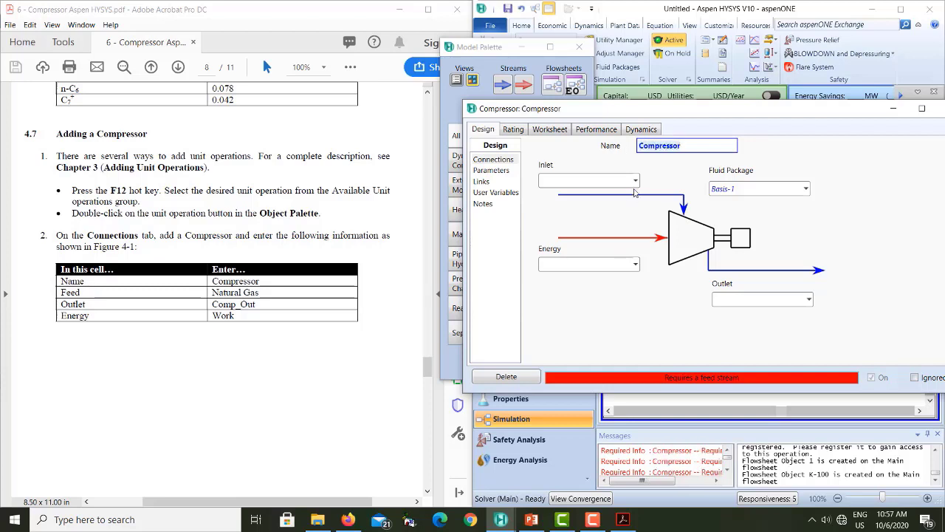
# - Connect the compressor to Natural Gas as inlet, Comp_Out as outlet and Work as energy stream
pyautogui.click(636, 181)
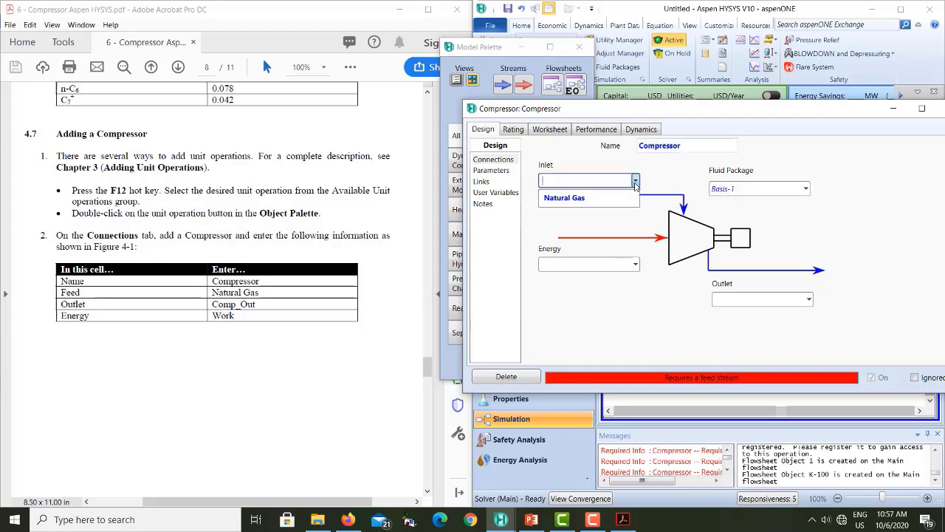
pyautogui.click(582, 199)
pyautogui.click(761, 299)
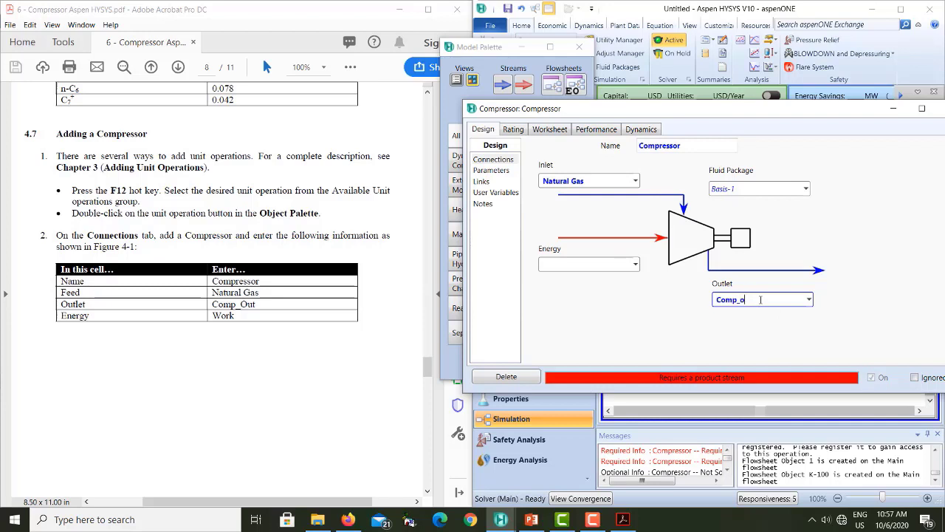
pyautogui.write('Comp_Out')
pyautogui.press('Return')
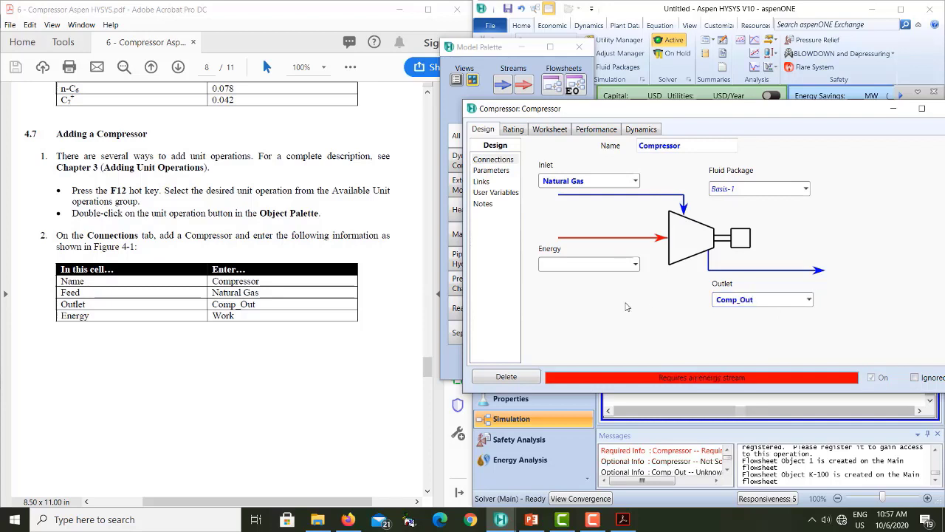
pyautogui.click(581, 263)
pyautogui.write('W')
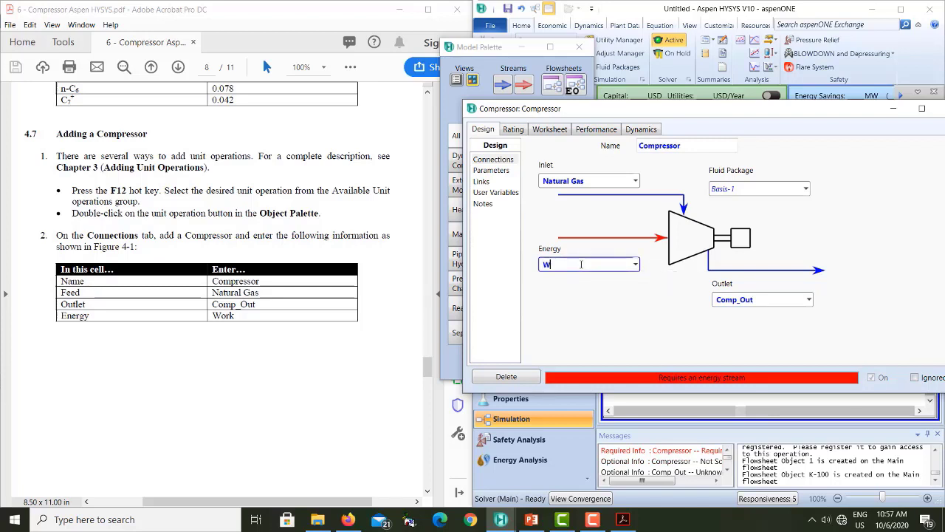
pyautogui.write('ork')
pyautogui.press('Return')
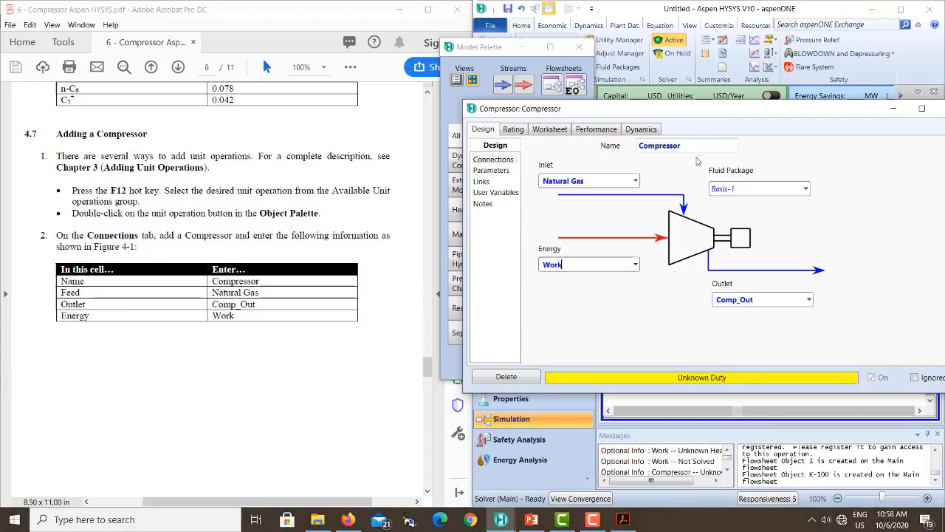
# - Find the compressor parameter instruction in the PDF and set the compressor's adiabatic efficiency to 30%
pyautogui.moveTo(758, 118); pyautogui.dragTo(735, 105)
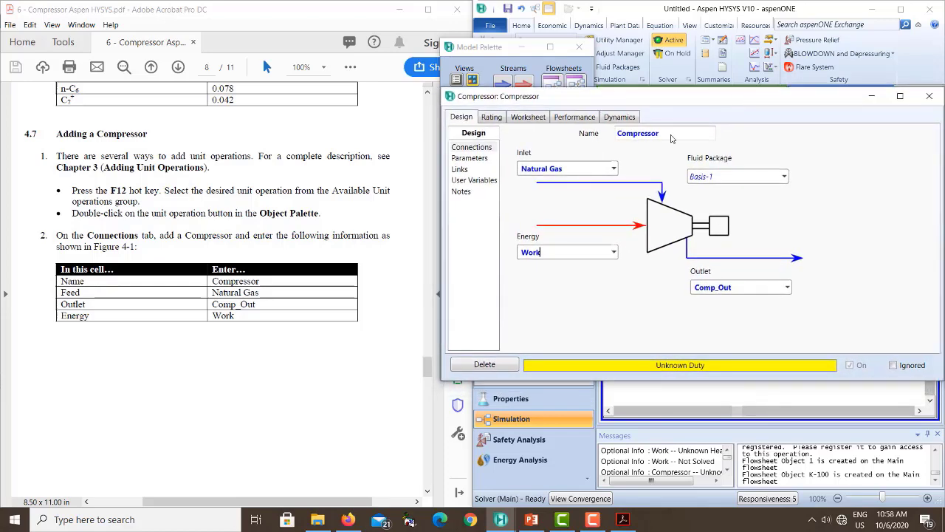
pyautogui.scroll(-5, 310, 304)
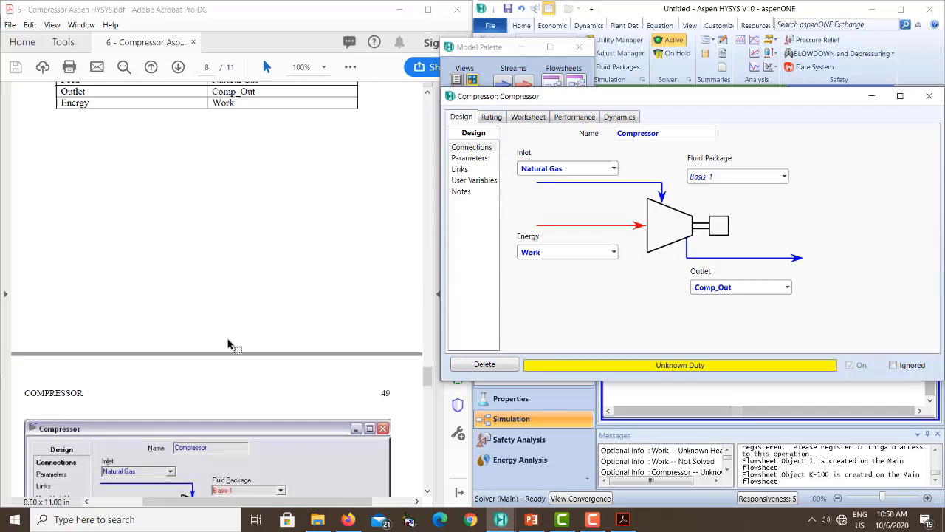
pyautogui.scroll(-6, 229, 340)
pyautogui.scroll(-3, 228, 340)
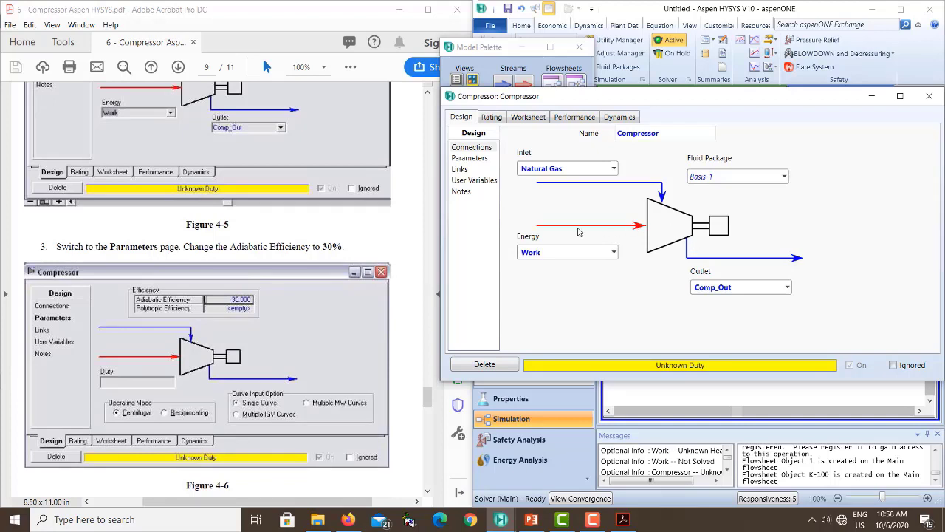
pyautogui.click(471, 158)
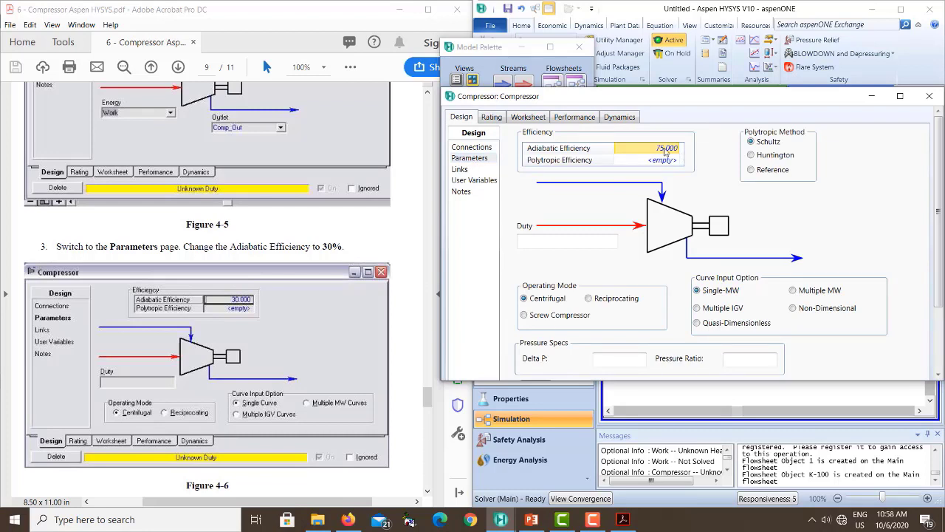
pyautogui.write('3')
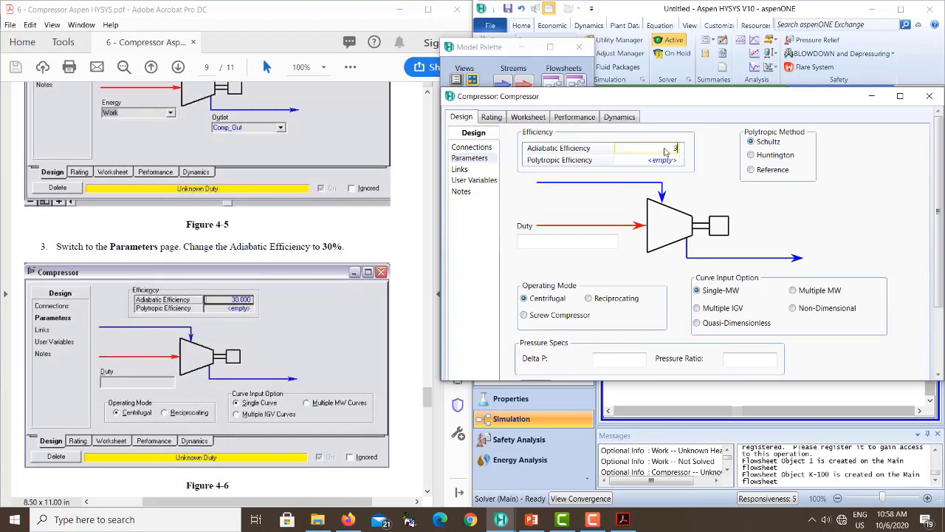
pyautogui.write('0')
pyautogui.press('Return')
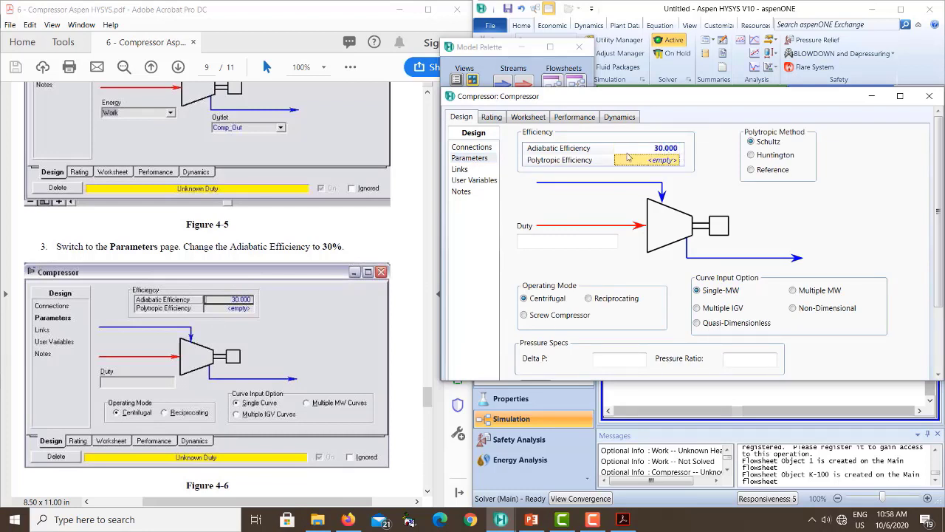
# - Find the worksheet conditions instruction in the PDF and set the Comp_Out stream pressure to 5 bar
pyautogui.scroll(-8, 244, 421)
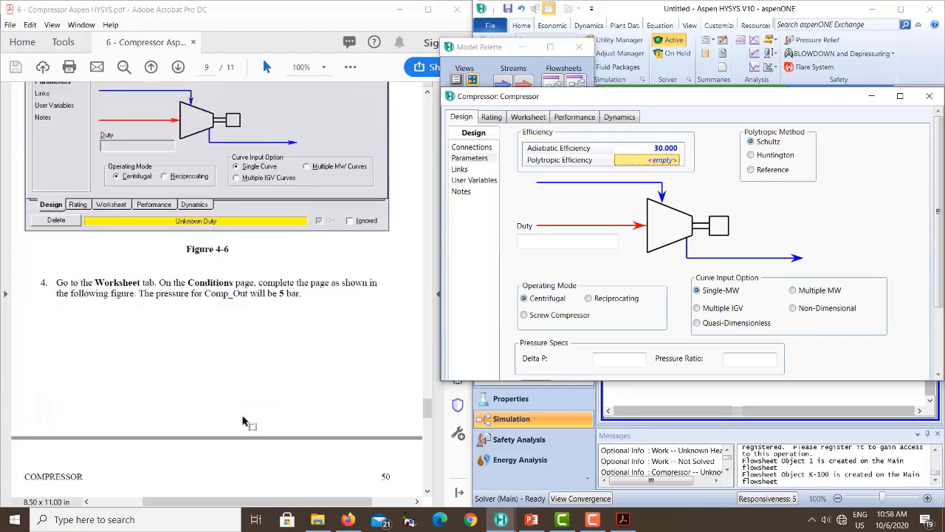
pyautogui.scroll(-3, 244, 421)
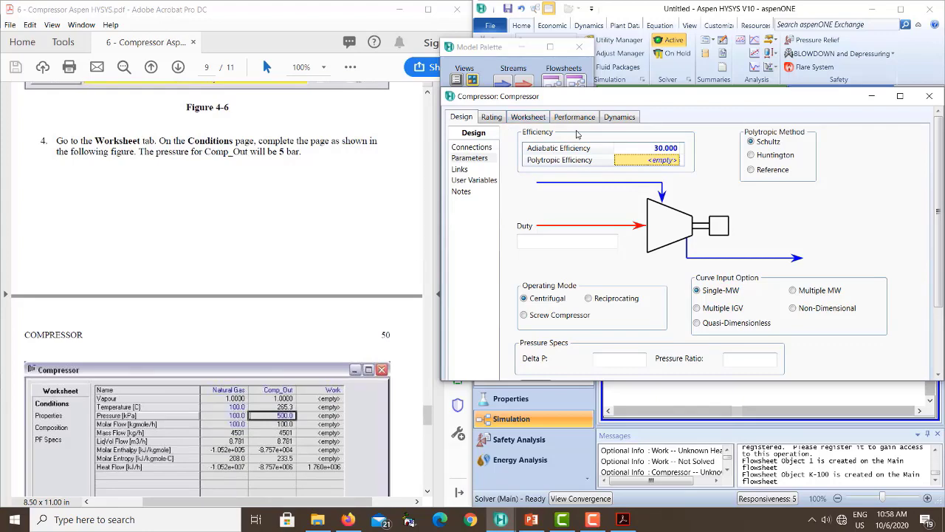
pyautogui.click(532, 120)
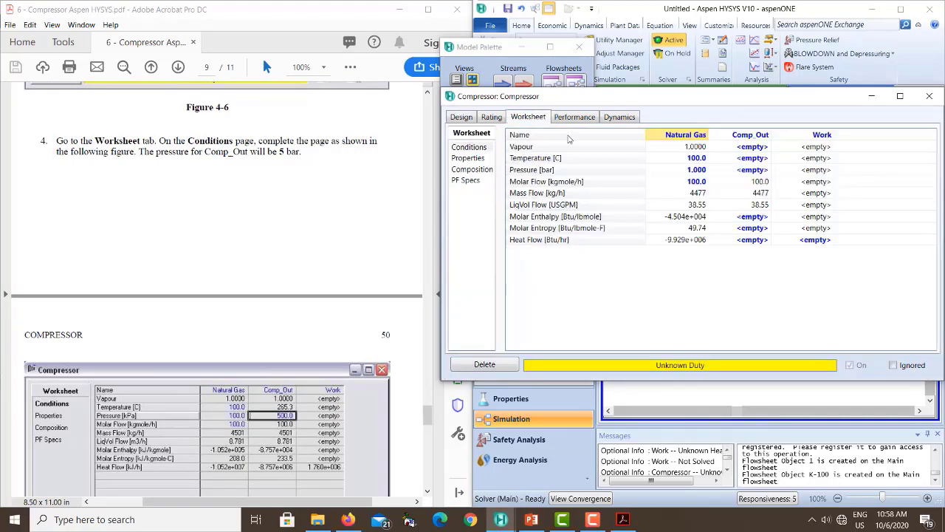
pyautogui.click(746, 172)
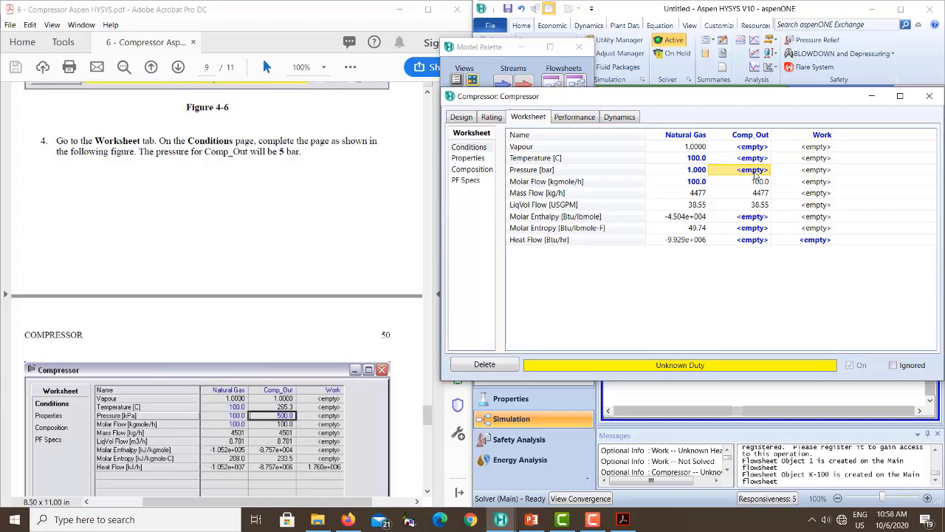
pyautogui.write('5')
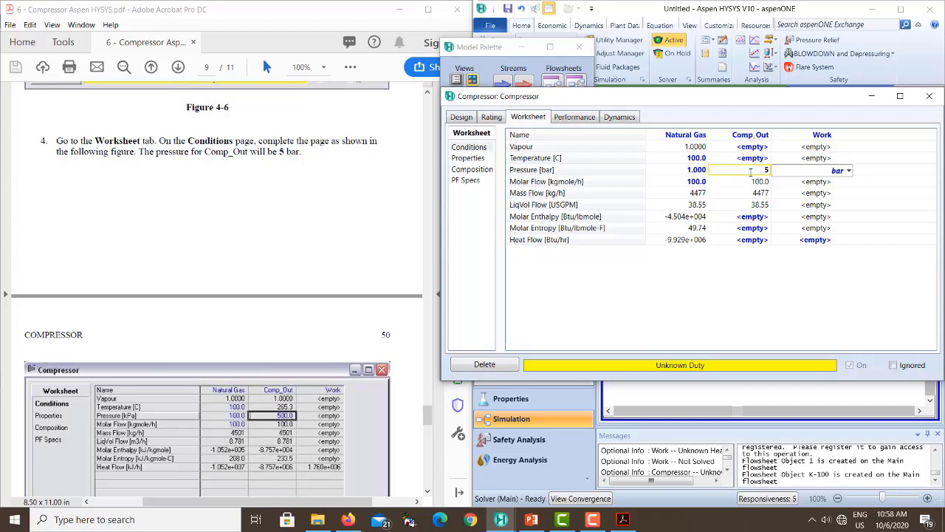
pyautogui.press('Return')
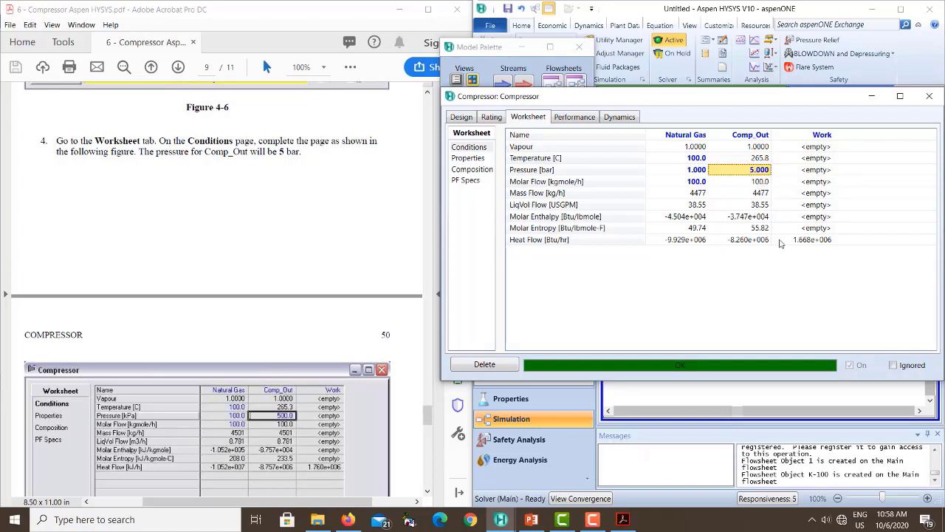
# - Check the calculated Comp_Out temperature and compressor efficiencies, and find the outlet temperature question and save instructions in the PDF
pyautogui.click(757, 160)
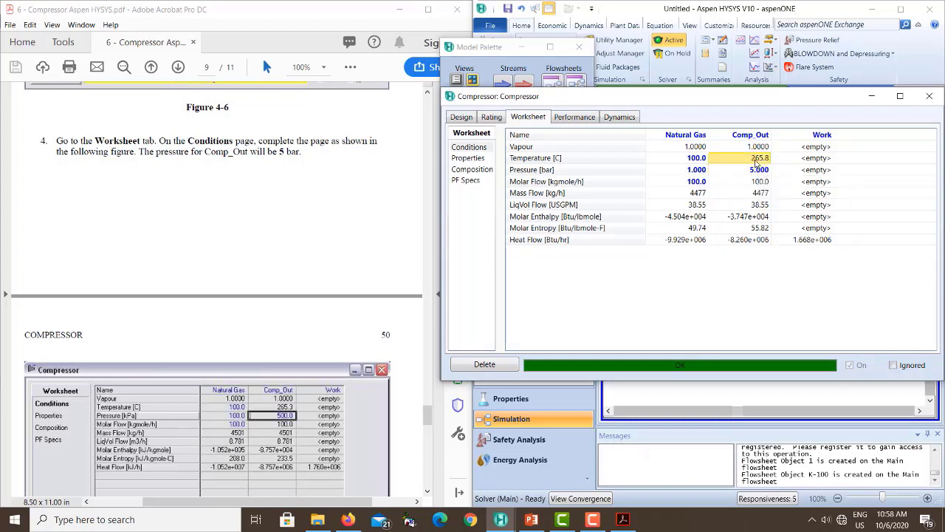
pyautogui.click(461, 117)
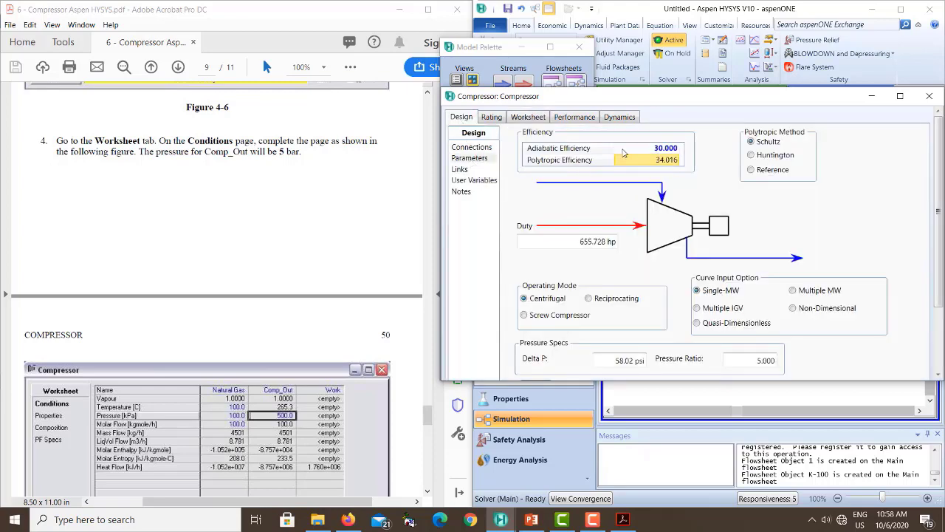
pyautogui.click(522, 119)
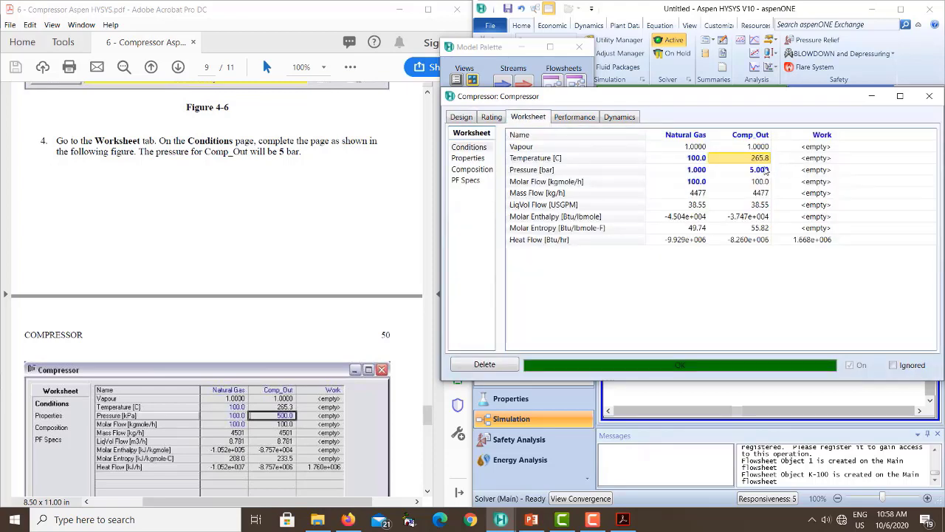
pyautogui.moveTo(760, 166)
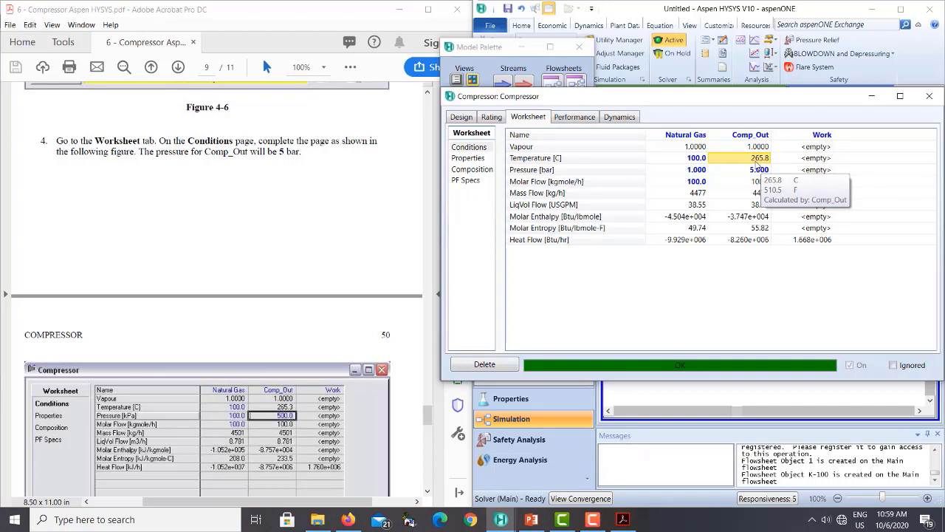
pyautogui.scroll(-10, 298, 296)
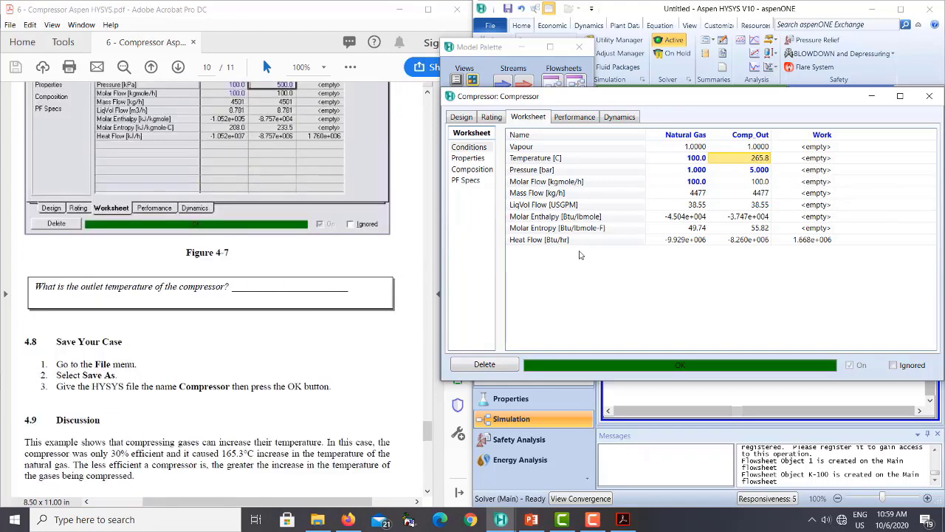
# - Close the compressor's property window and start saving the simulation case
pyautogui.click(739, 146)
pyautogui.moveTo(734, 100); pyautogui.dragTo(607, 106)
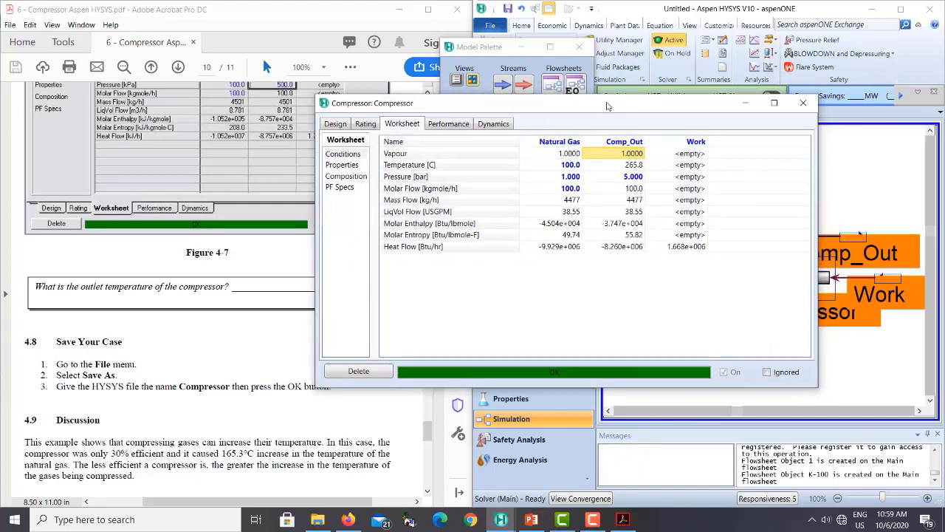
pyautogui.click(801, 107)
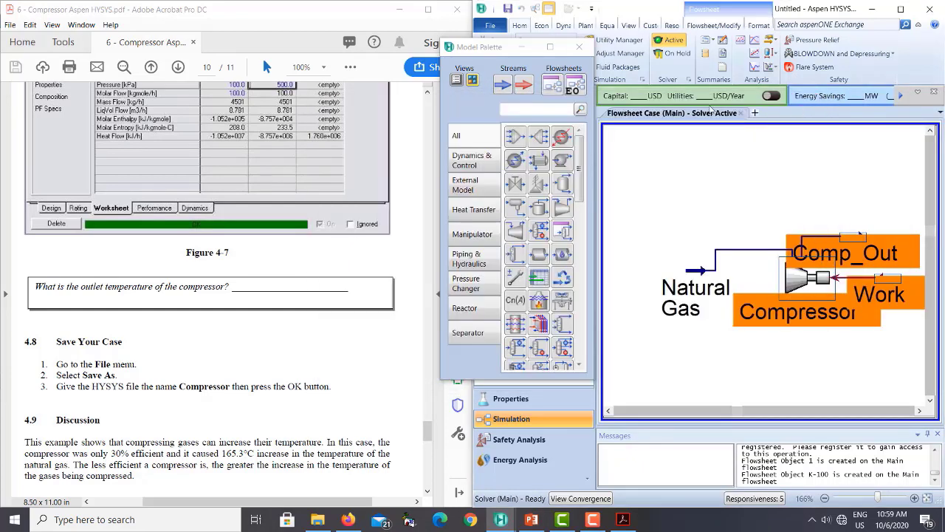
pyautogui.click(508, 9)
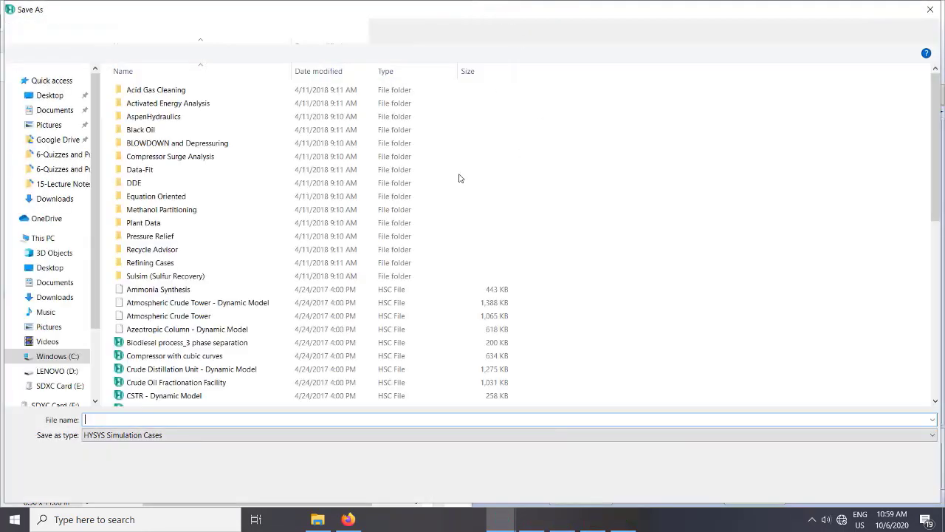